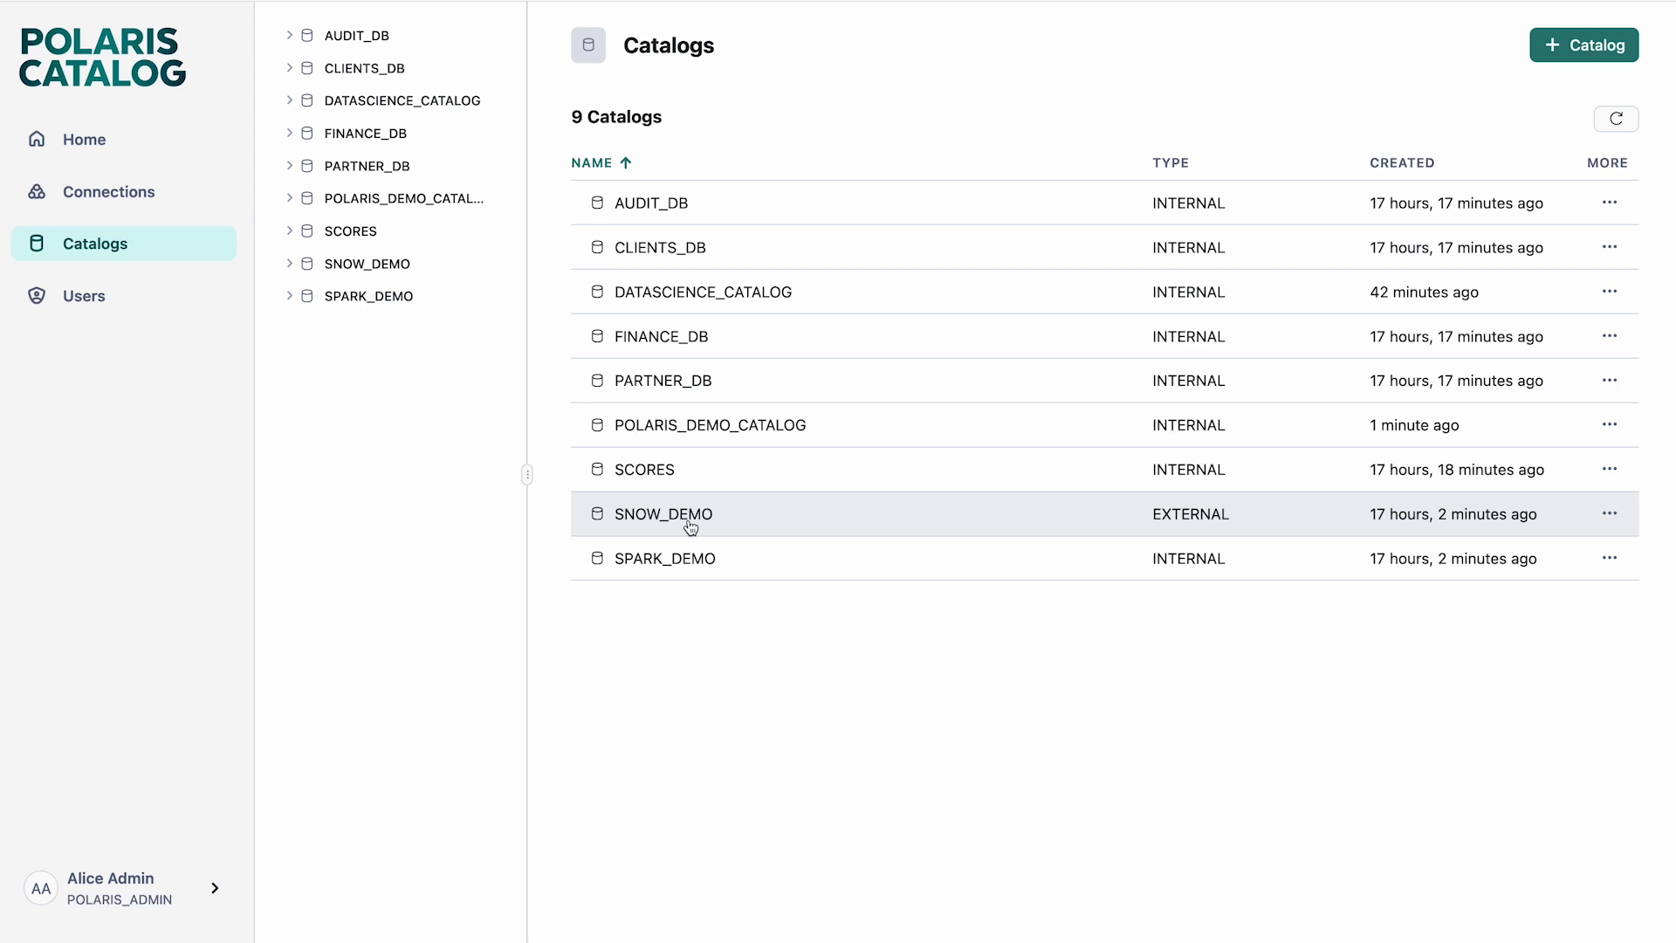
Review the nine Polaris catalogs, including POLARIS_DEMO_CATALOG, then bring up the DemoScript window
click(932, 777)
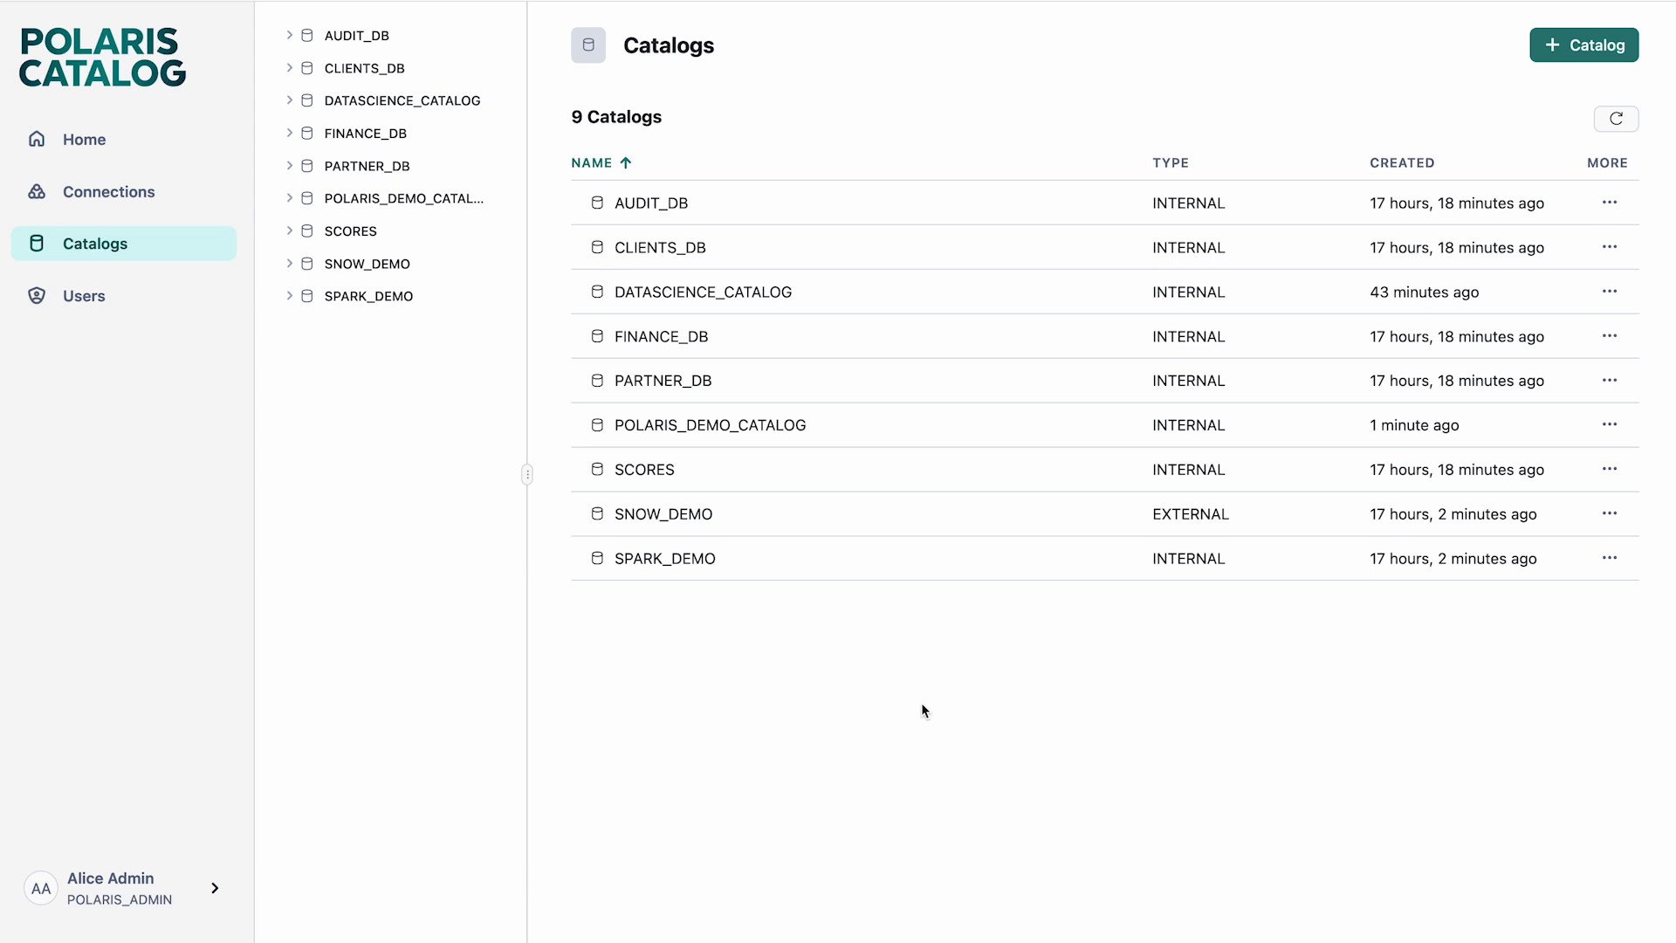
drag(923, 710, 486, 673)
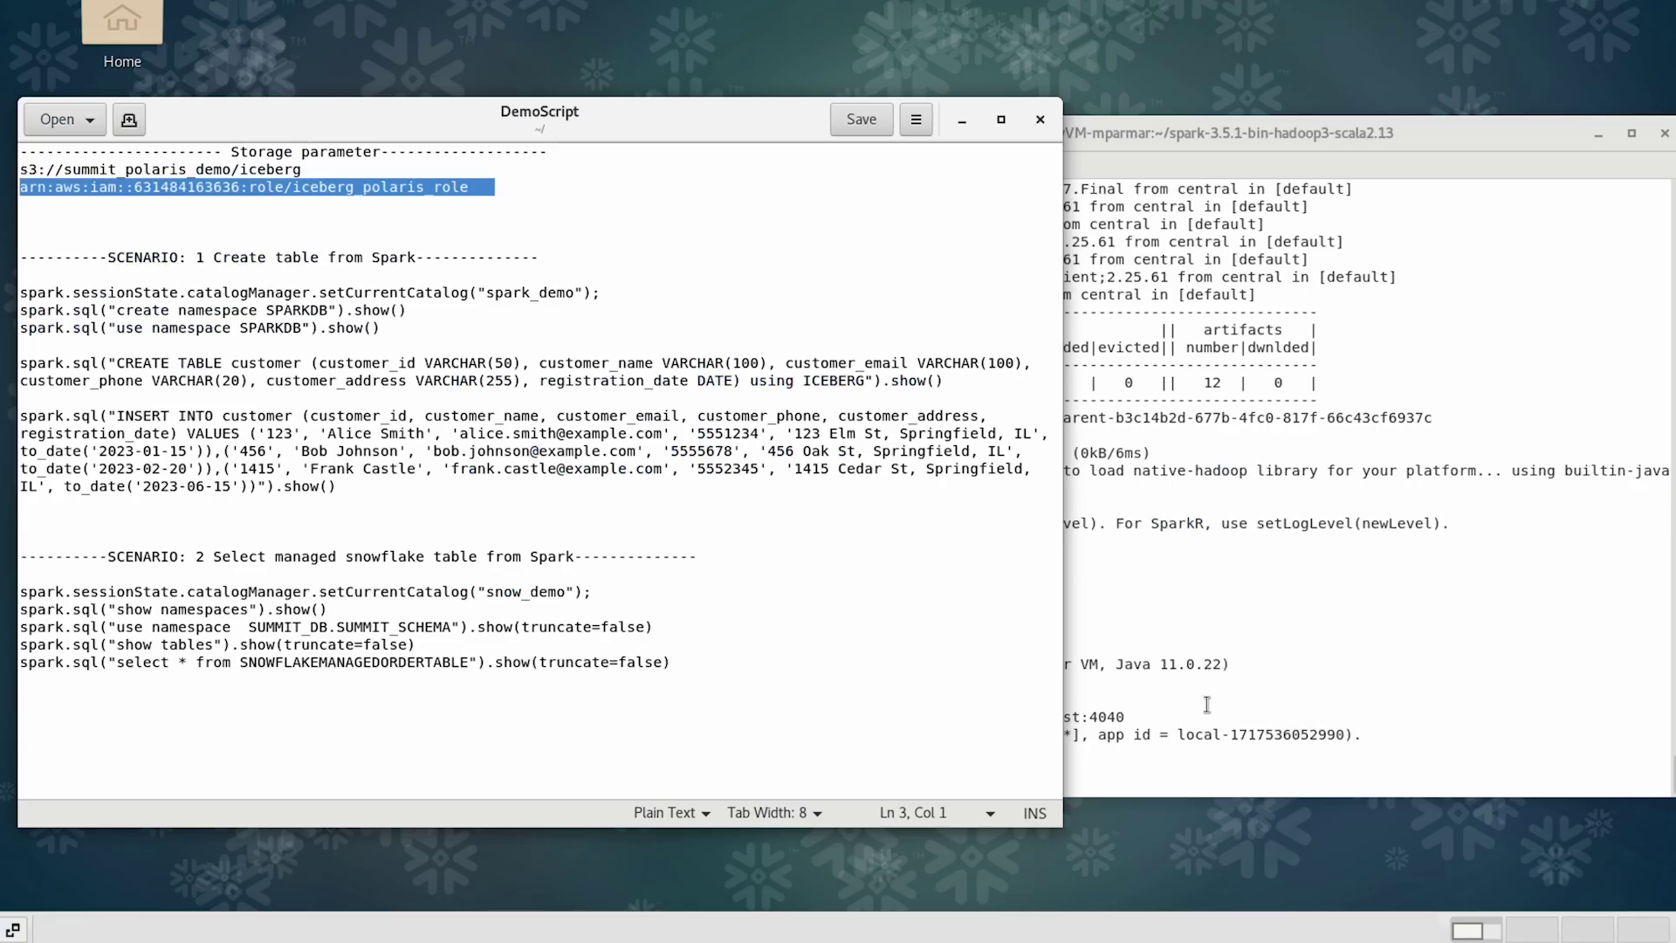
Switch spark-shell to the spark_demo catalog using the setCurrentCatalog line from the script
click(1207, 704)
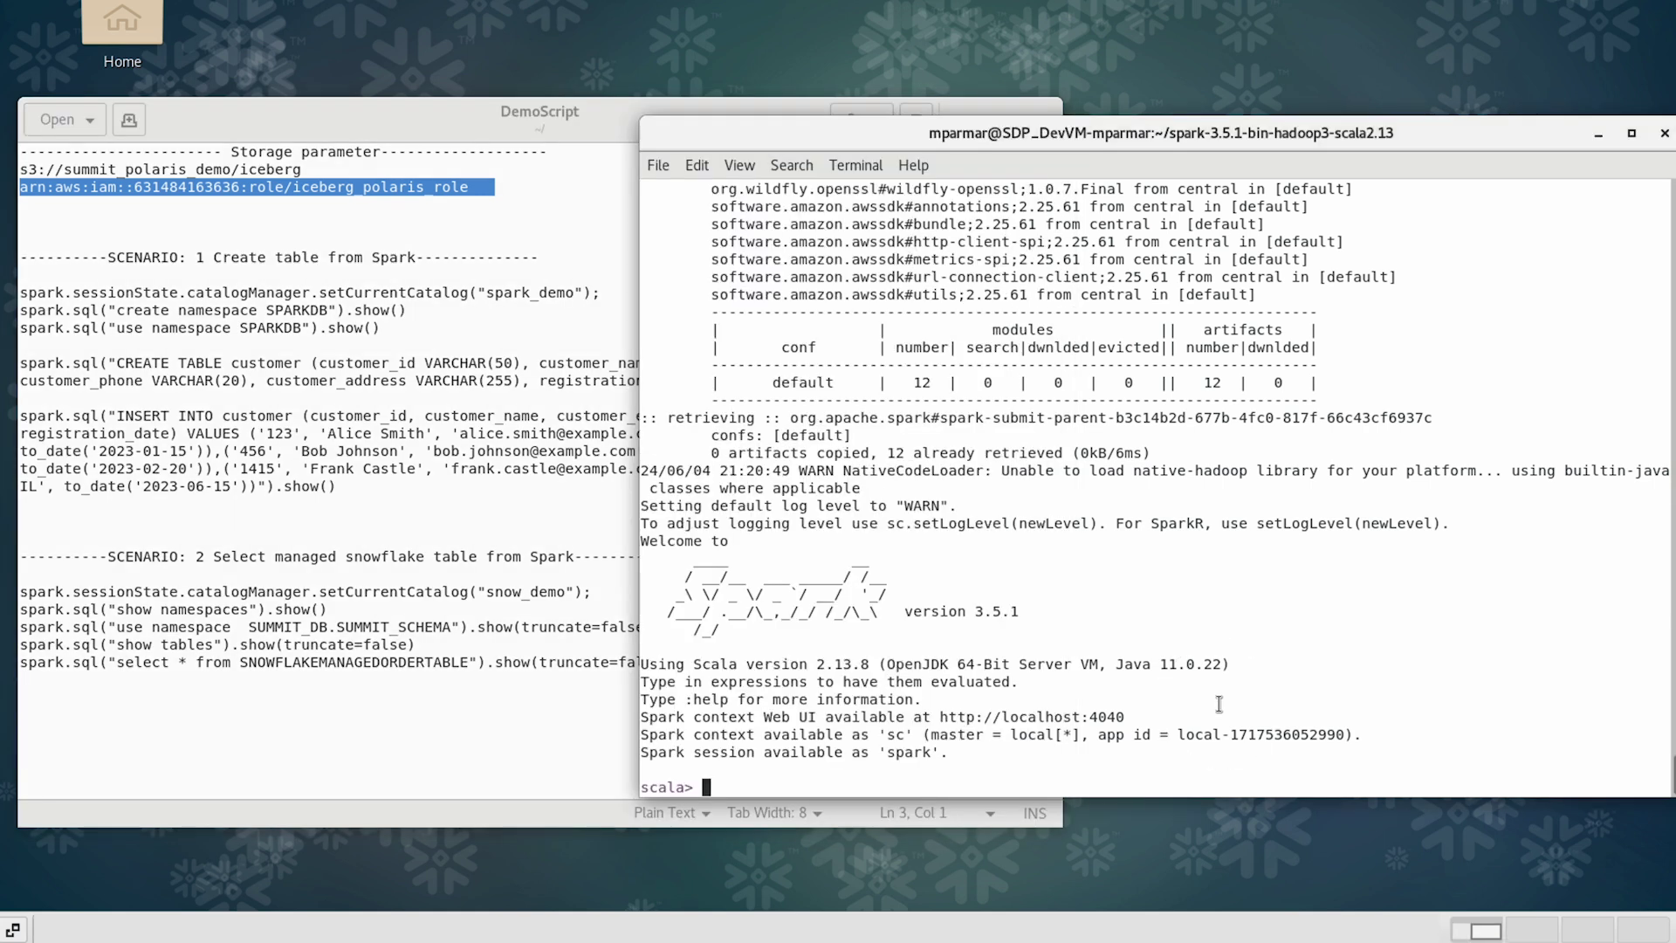
click(298, 717)
triple_click(478, 291)
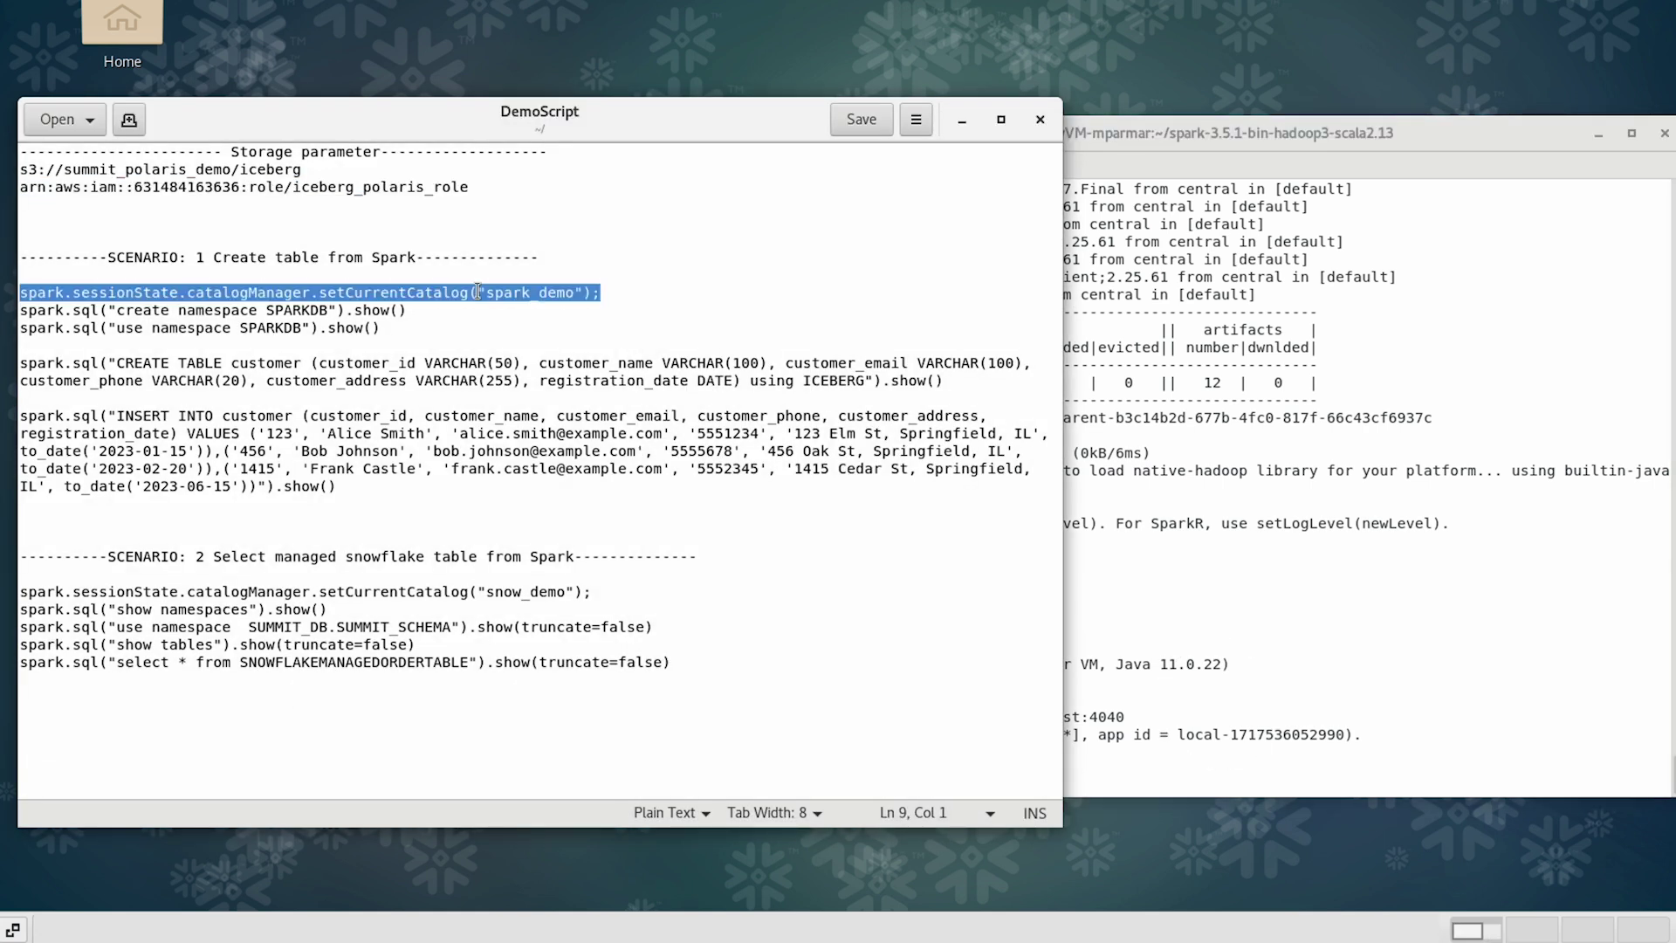
click(1258, 523)
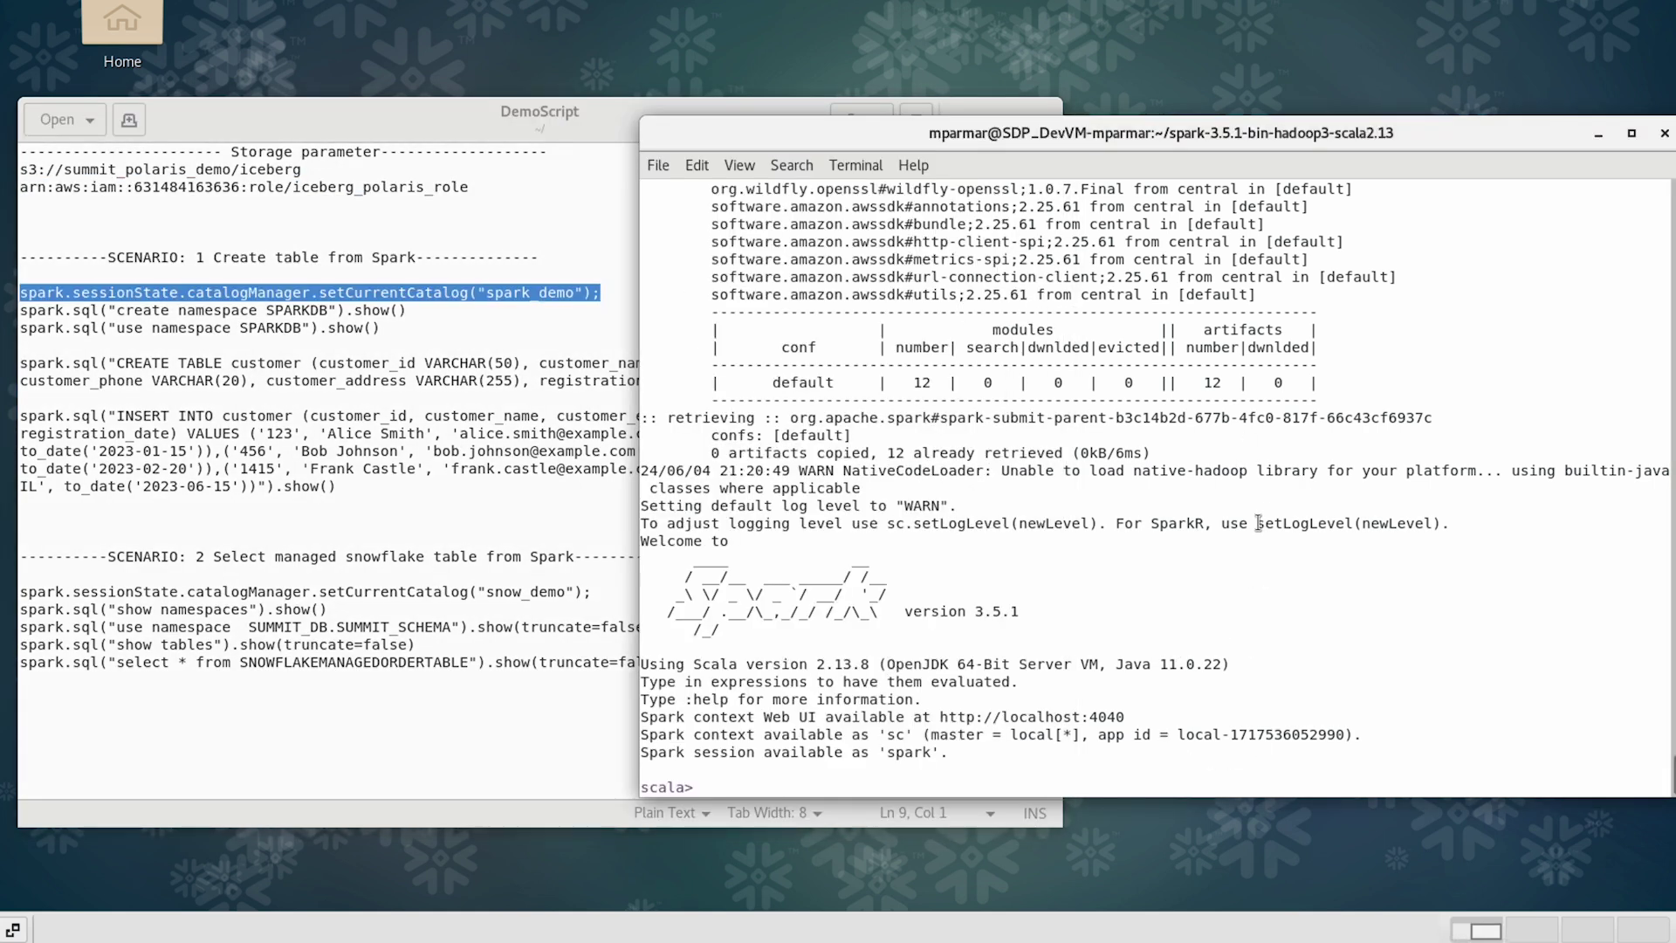
middle_click(1258, 523)
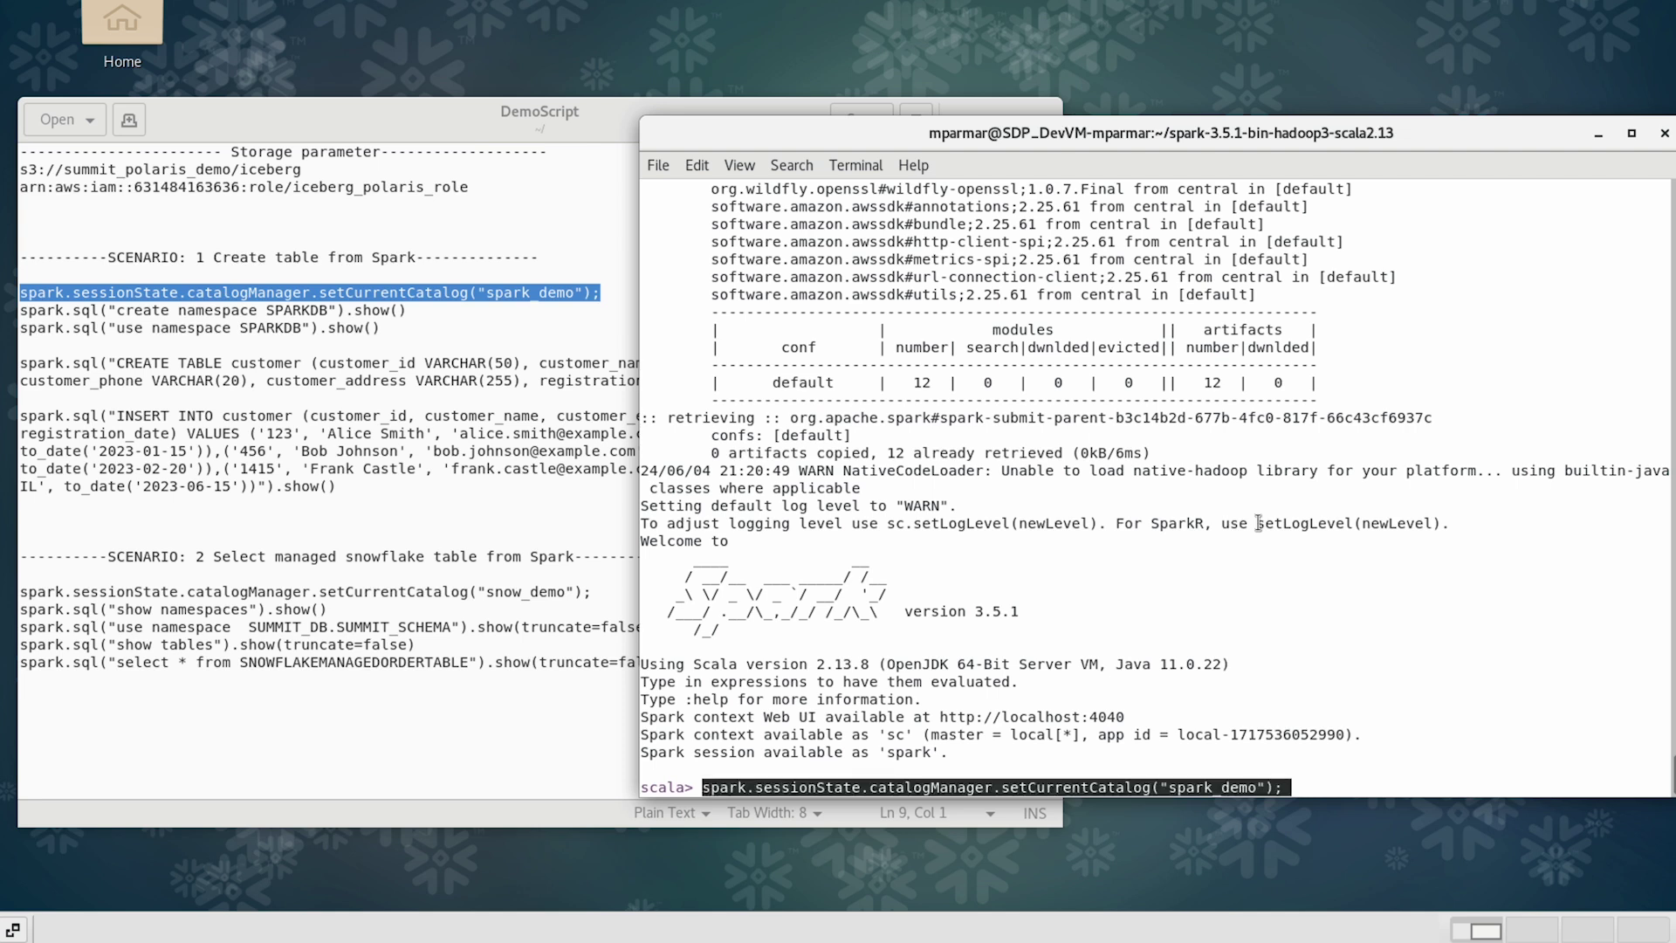
key(Return)
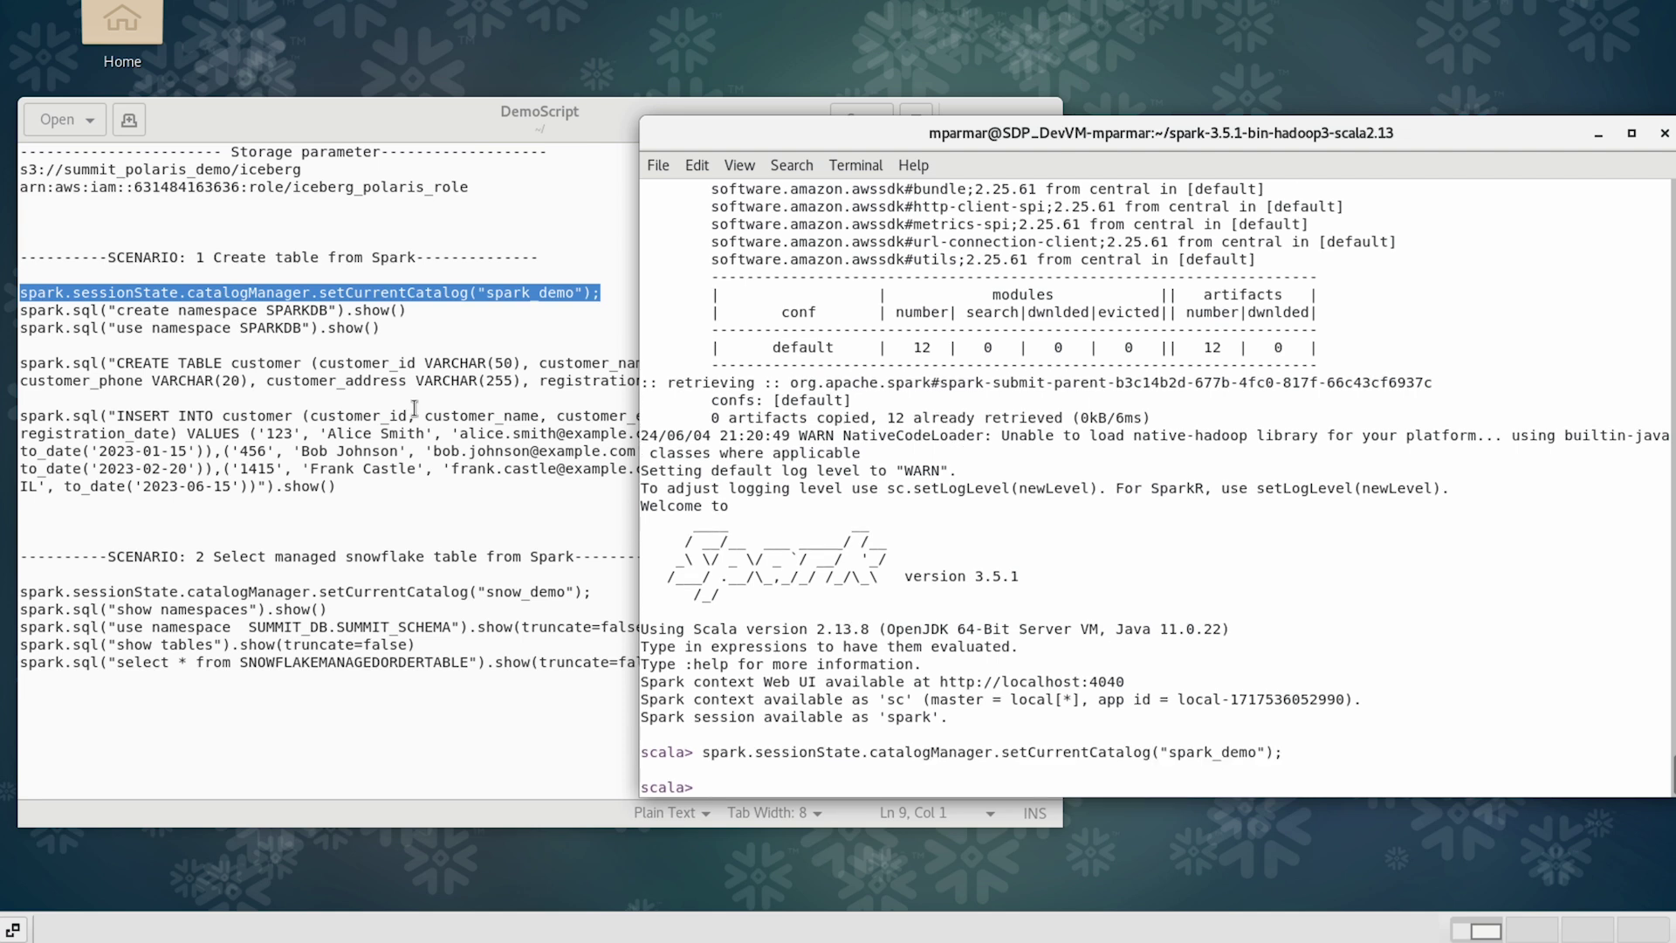
Create the SPARKDB namespace in spark-shell
drag(381, 328, 93, 307)
click(93, 307)
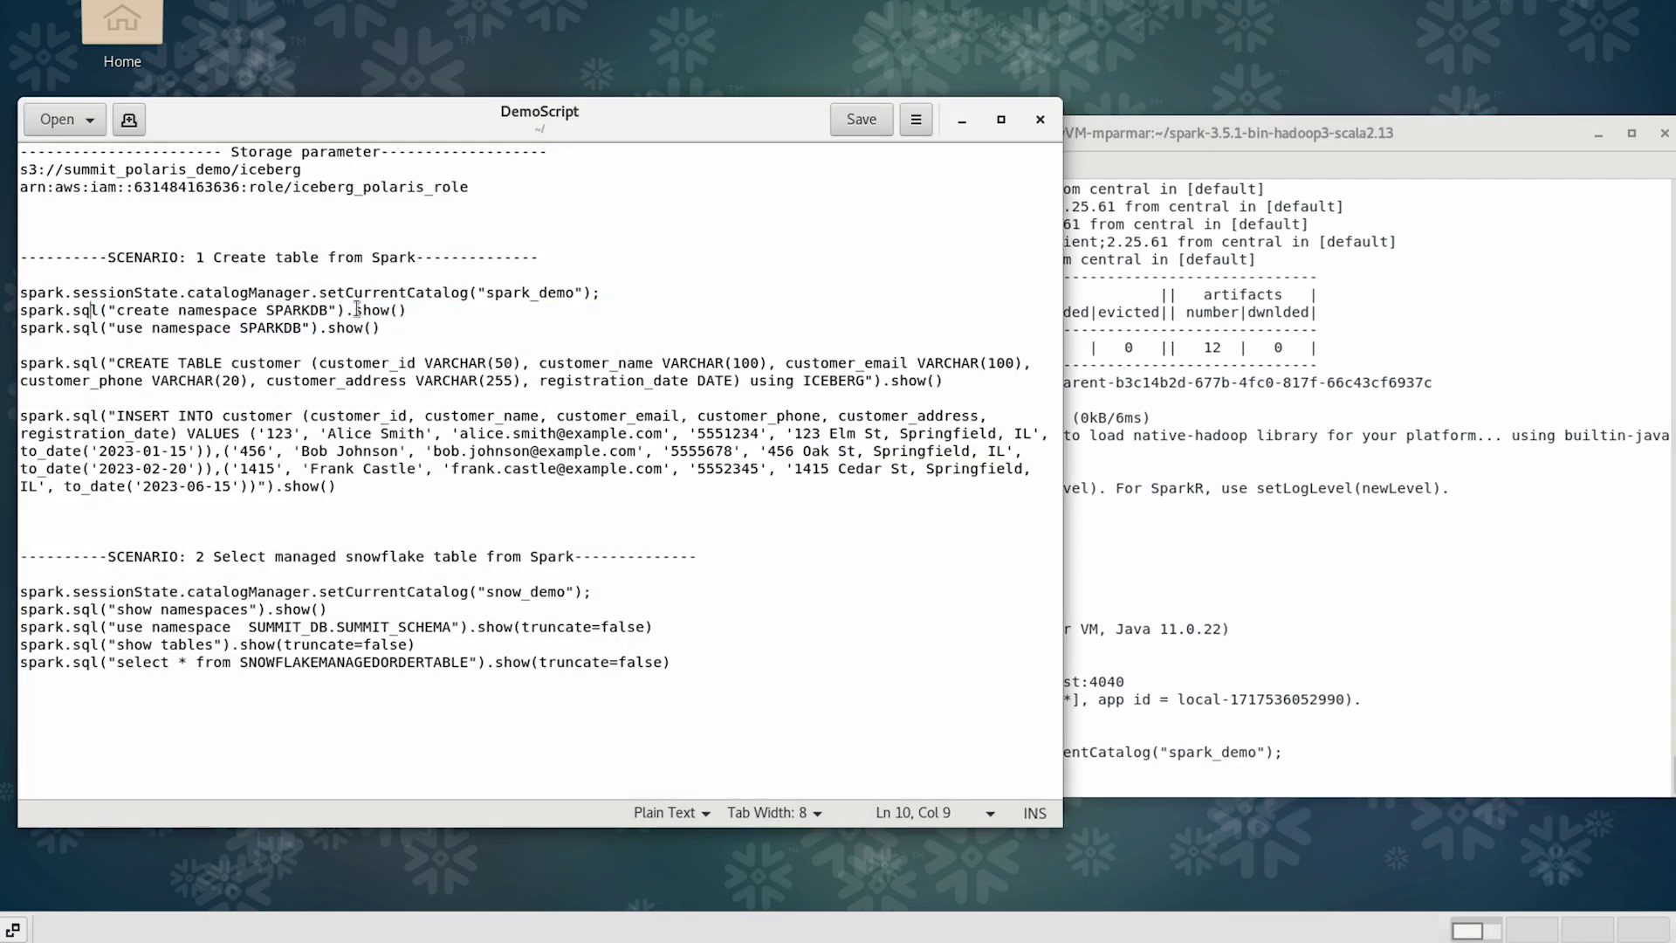
drag(407, 311, 3, 323)
key(ctrl+c)
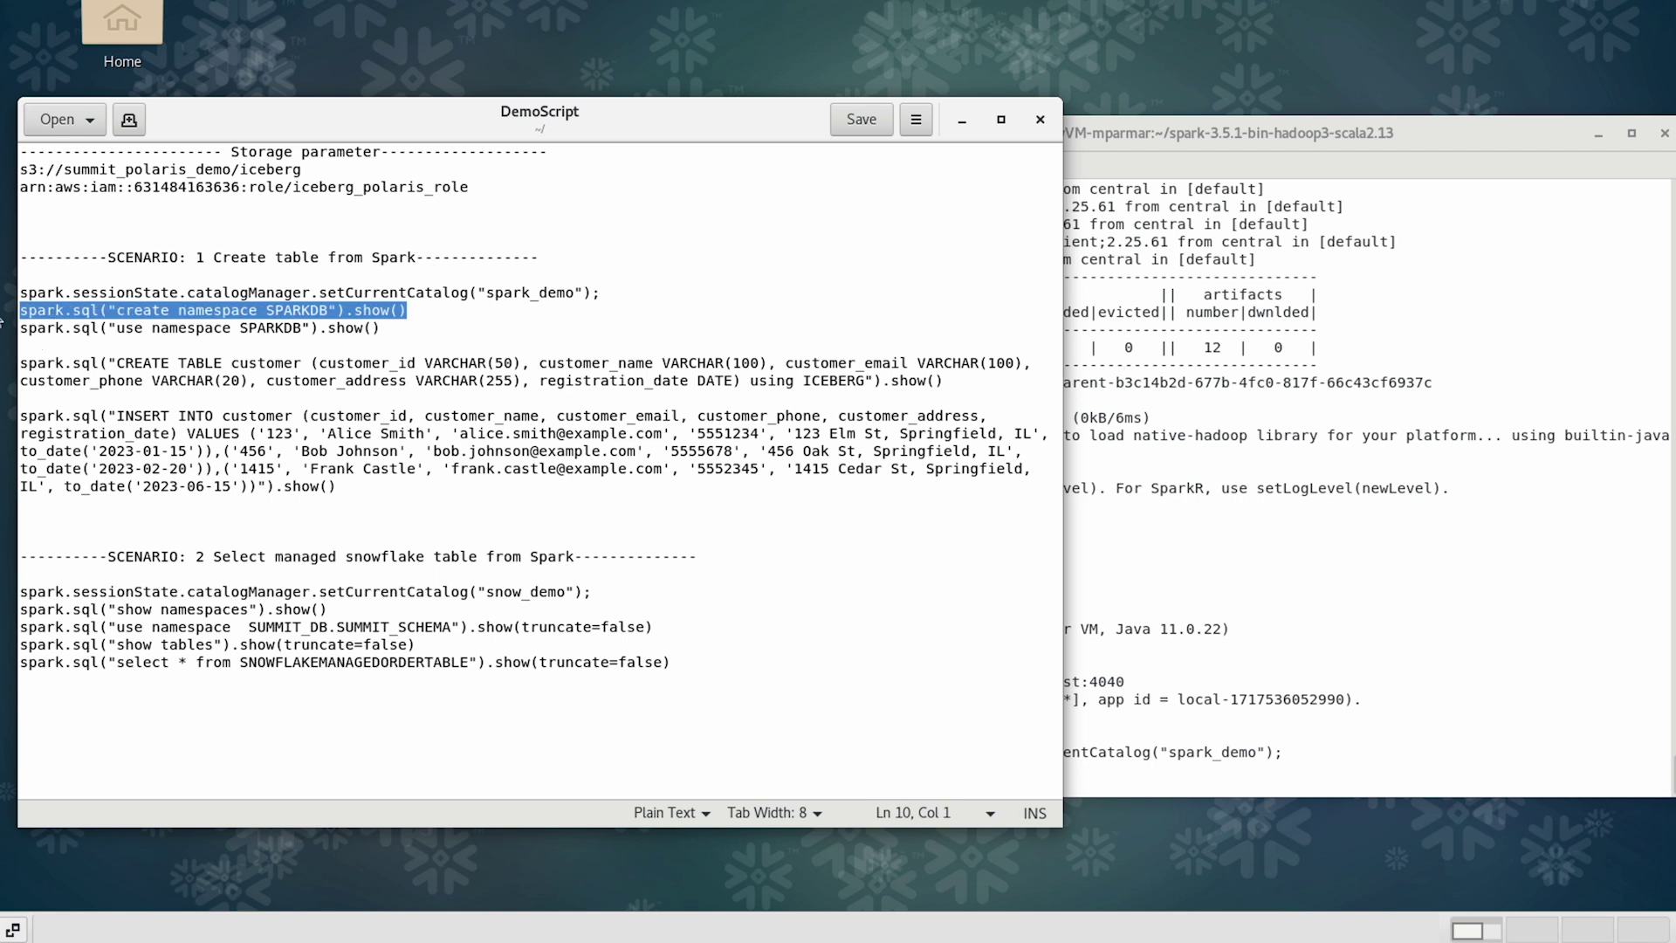
key(alt+Tab)
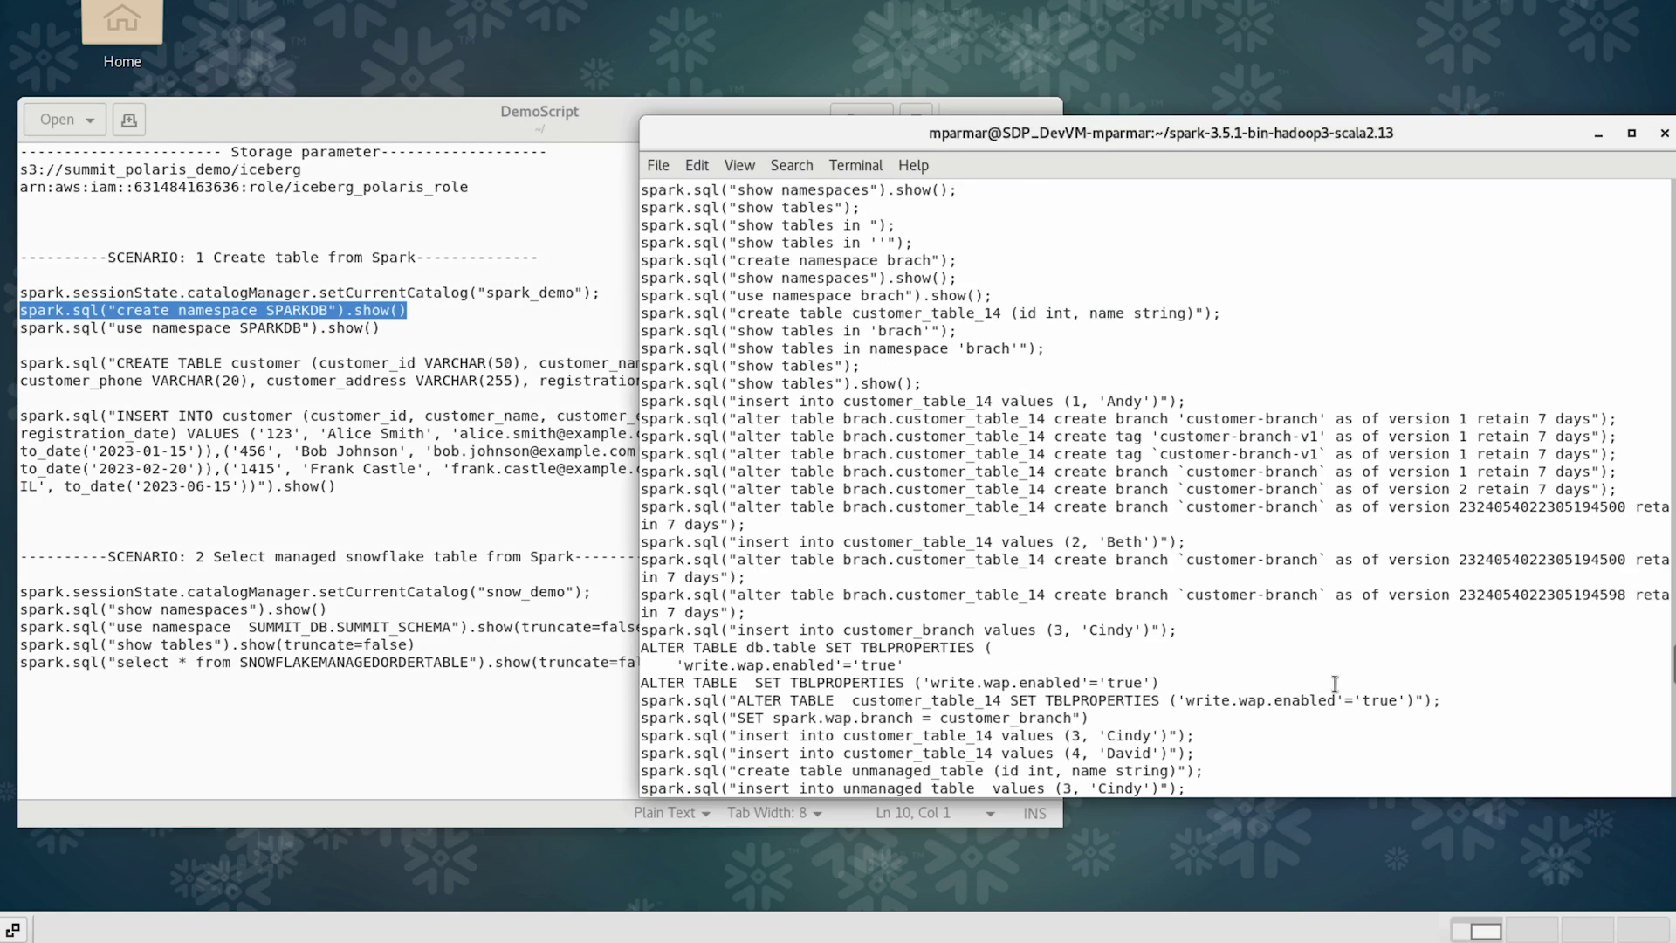
drag(1334, 620, 1383, 483)
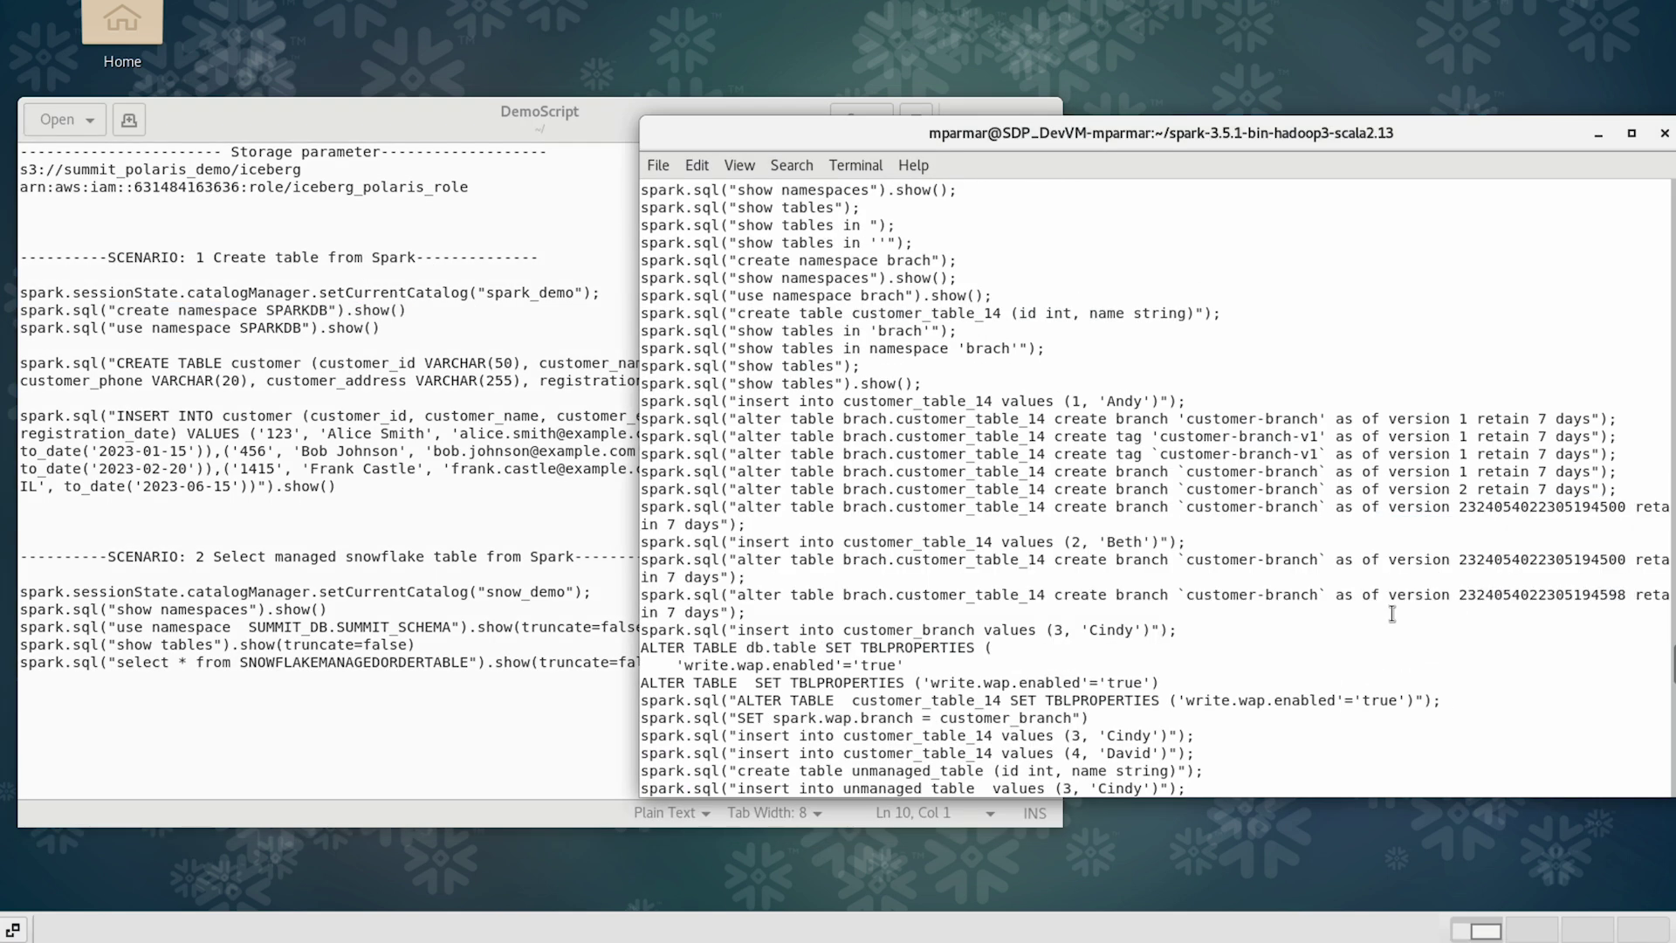
scroll(1392, 614, down, 20)
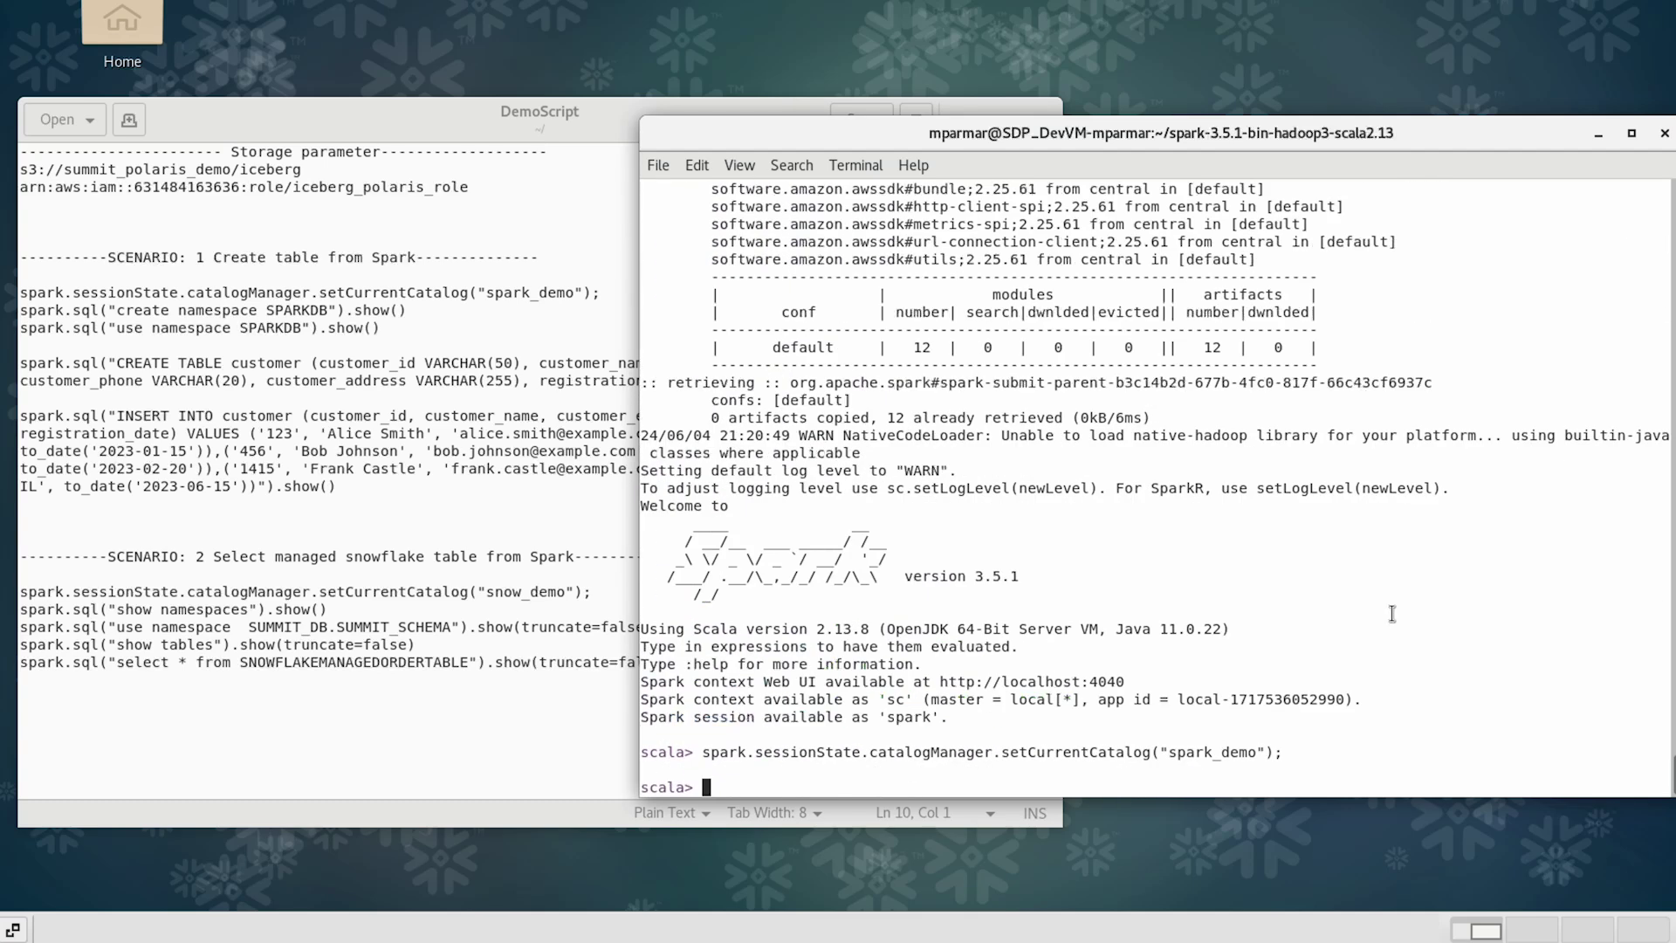
key(ctrl+shift+v)
key(Return)
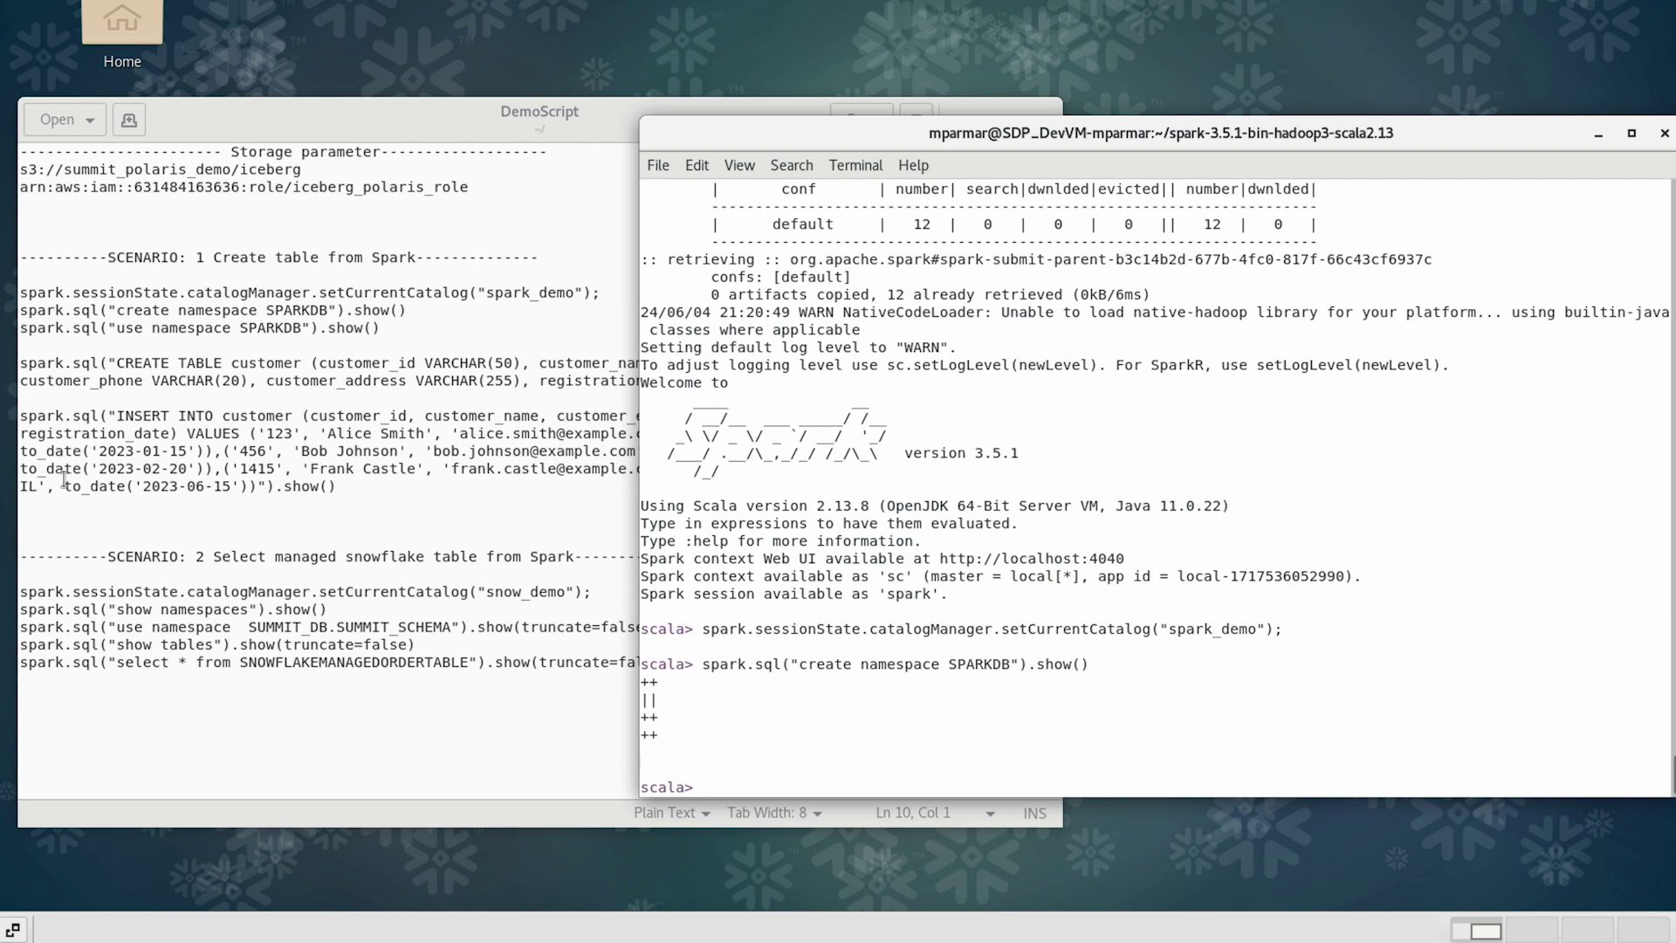
Make SPARKDB the current namespace with use namespace SPARKDB
click(203, 328)
triple_click(204, 330)
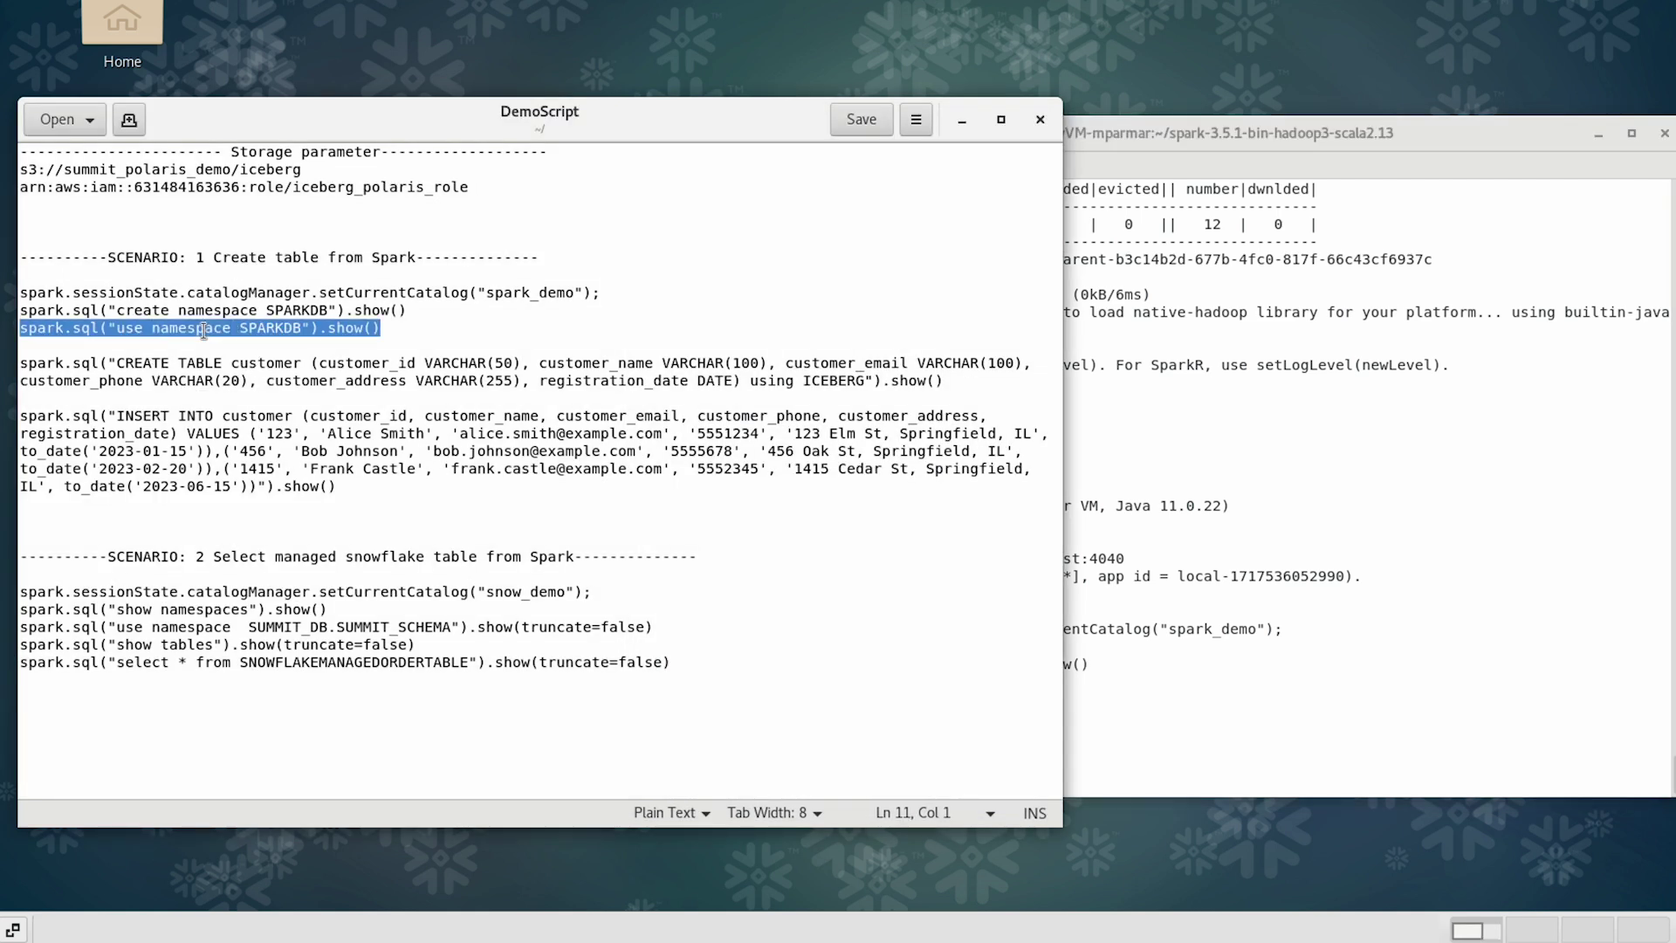
click(1178, 594)
middle_click(1178, 593)
key(Return)
Create the Iceberg customer table in SPARKDB from the script's CREATE TABLE statement
click(116, 362)
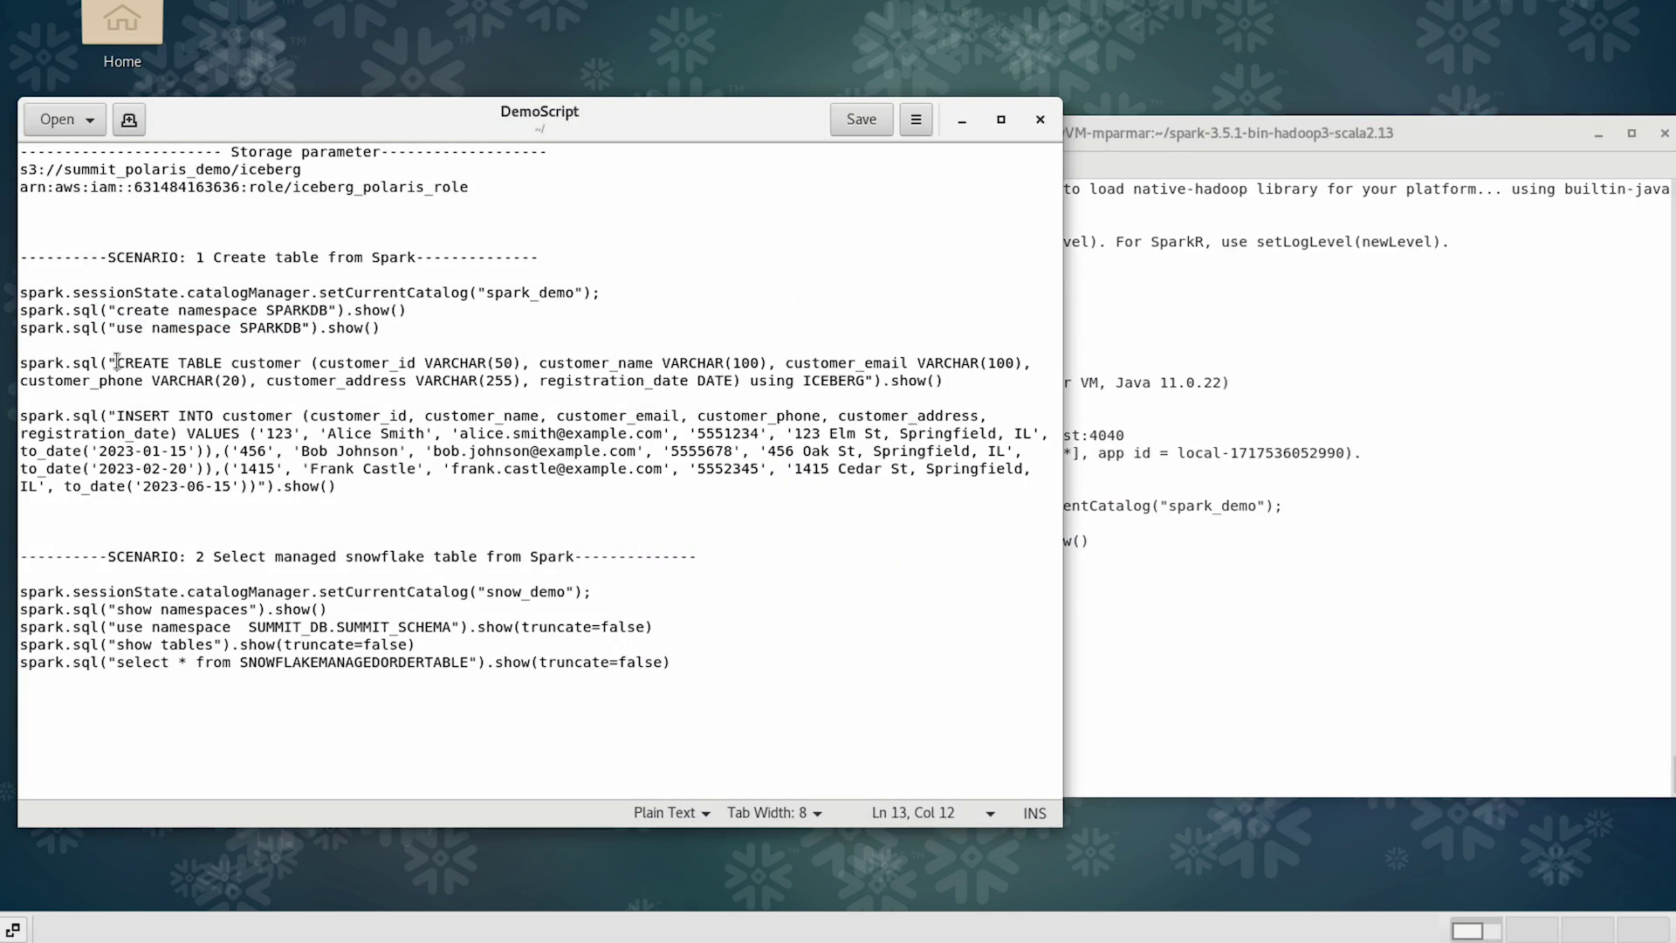
triple_click(26, 365)
drag(406, 384, 588, 390)
key(ctrl+c)
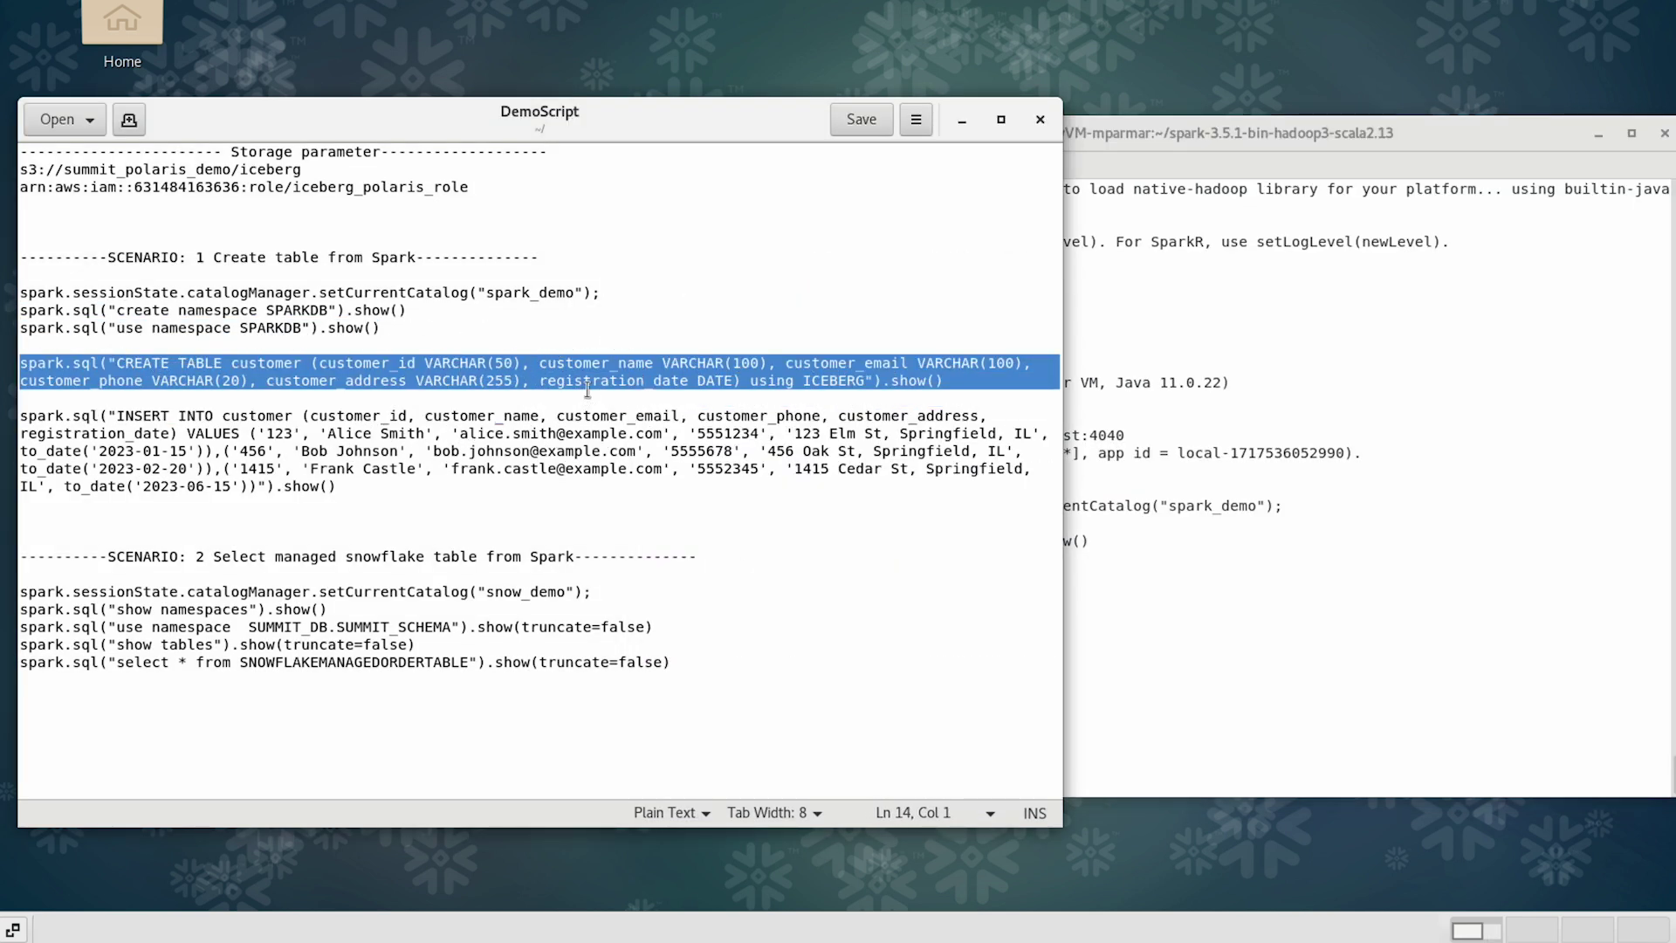
click(1453, 497)
middle_click(1453, 497)
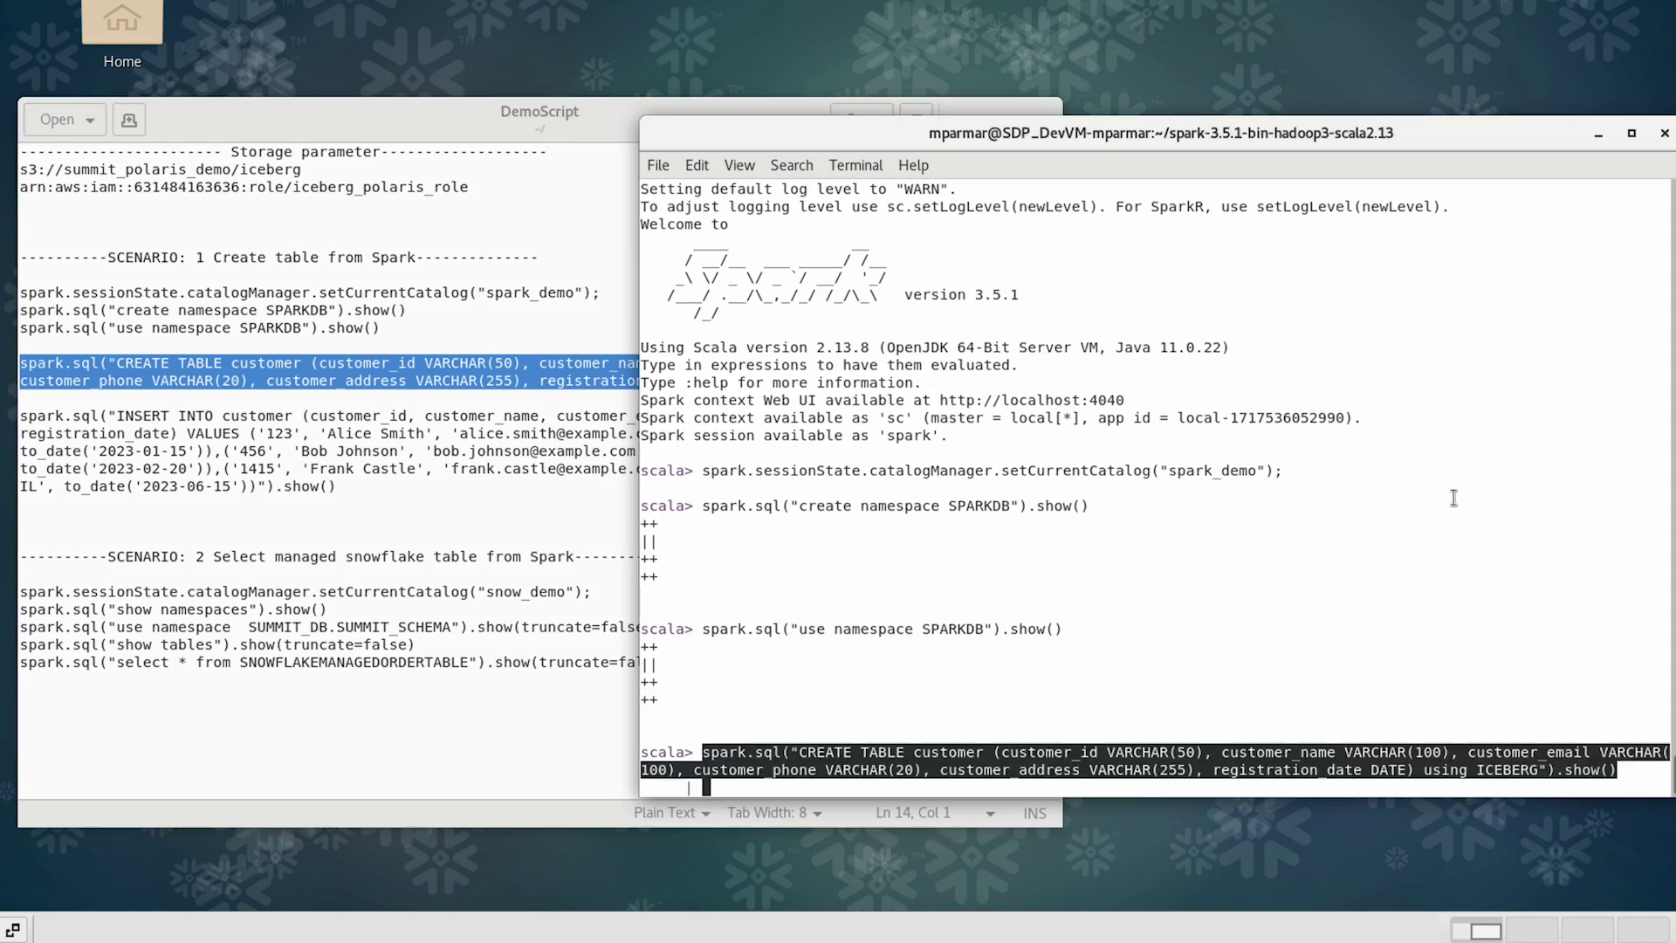
key(Return)
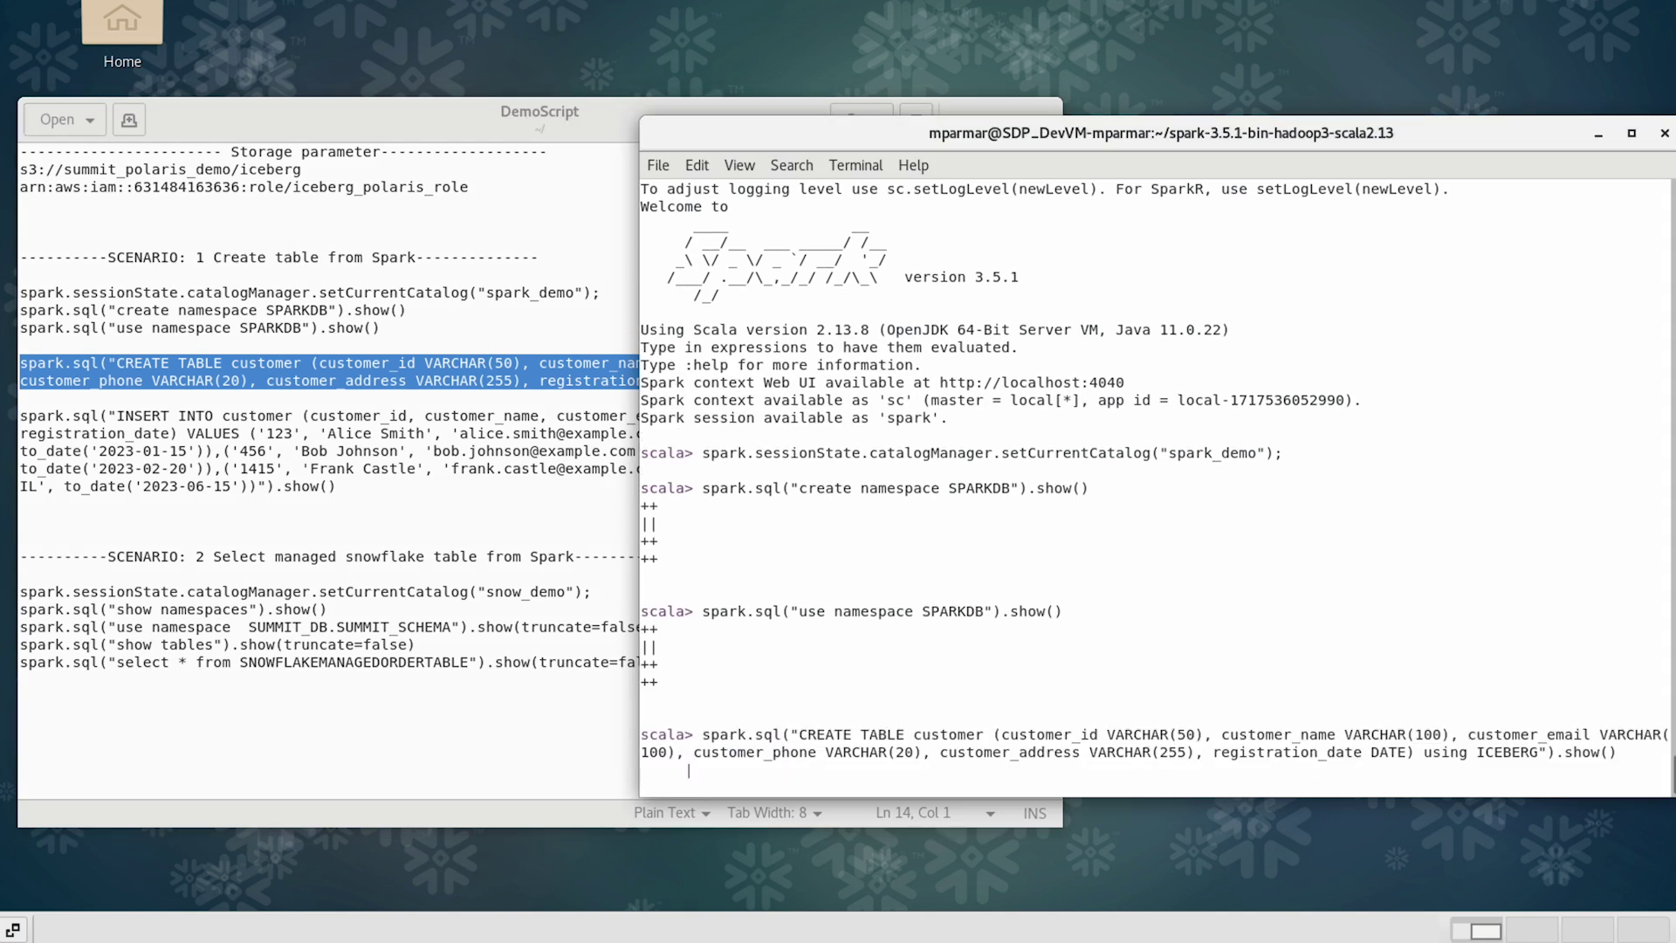
Insert three customer rows into the customer table
click(337, 504)
drag(342, 491, 13, 420)
click(1216, 601)
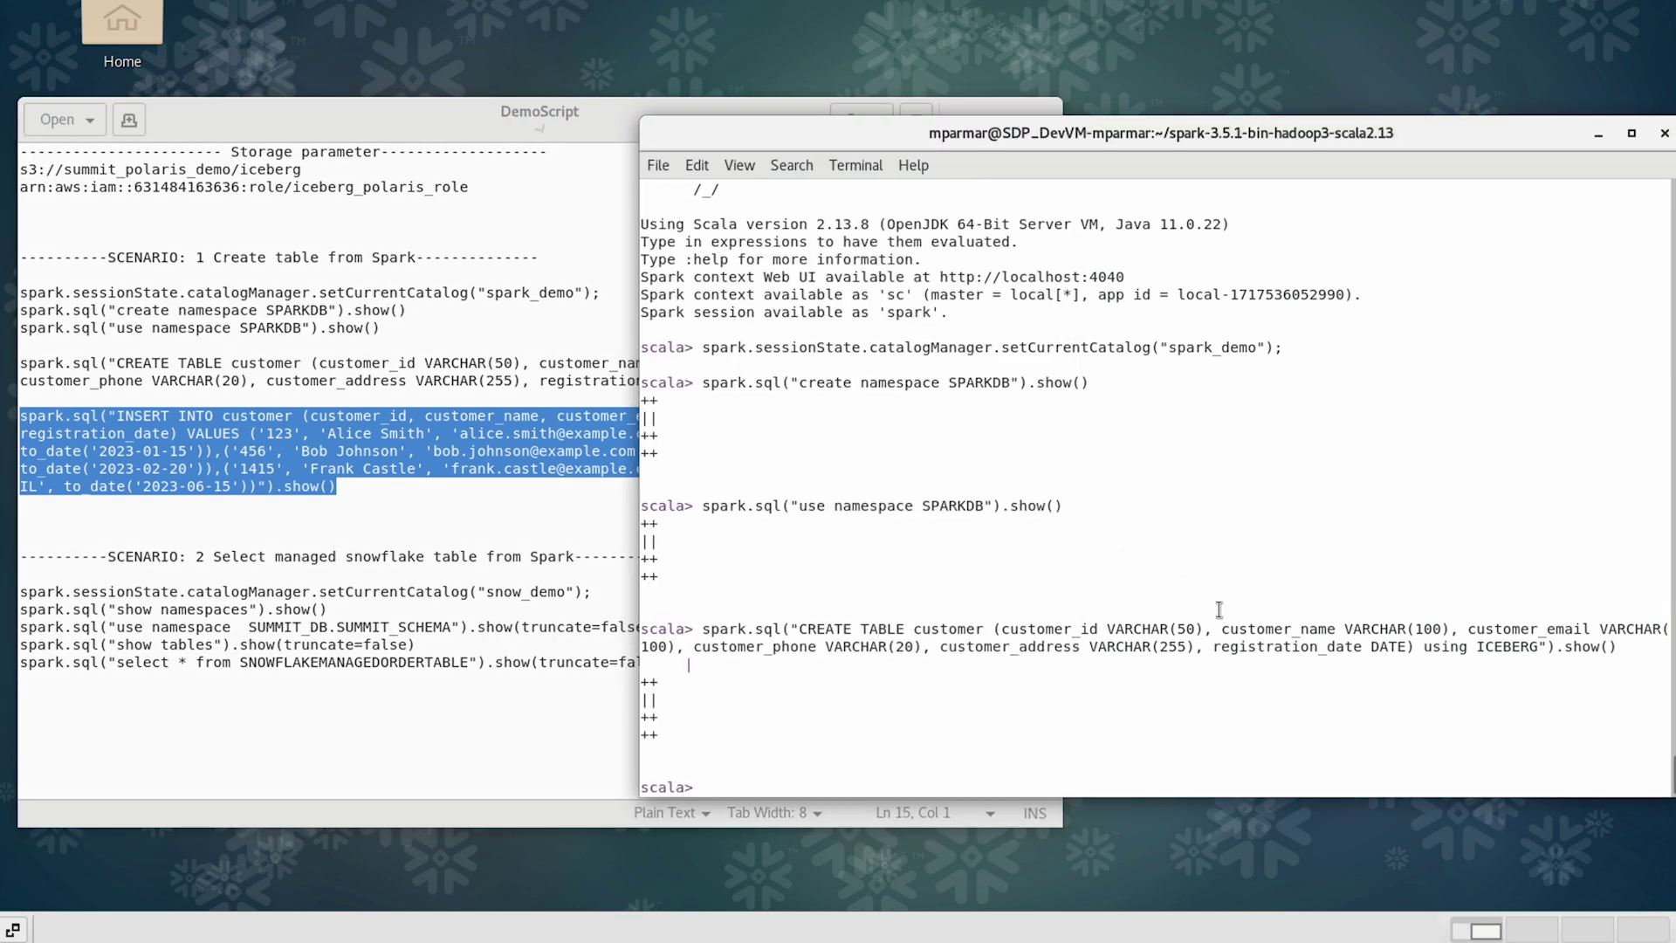
middle_click(1219, 608)
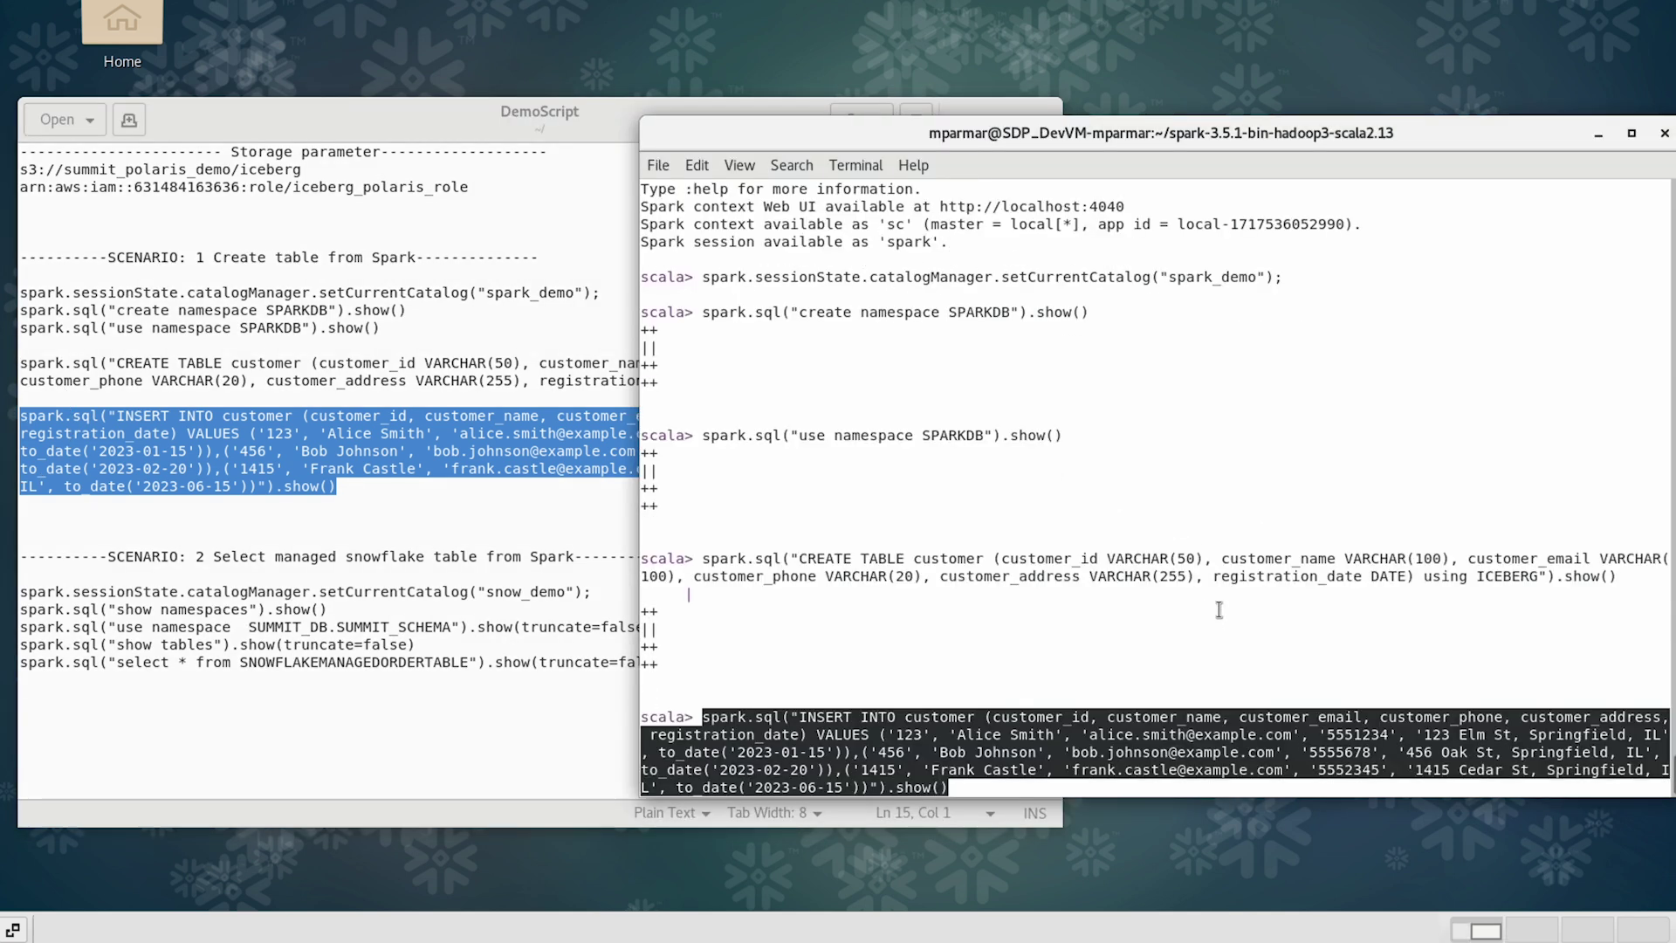
key(Return)
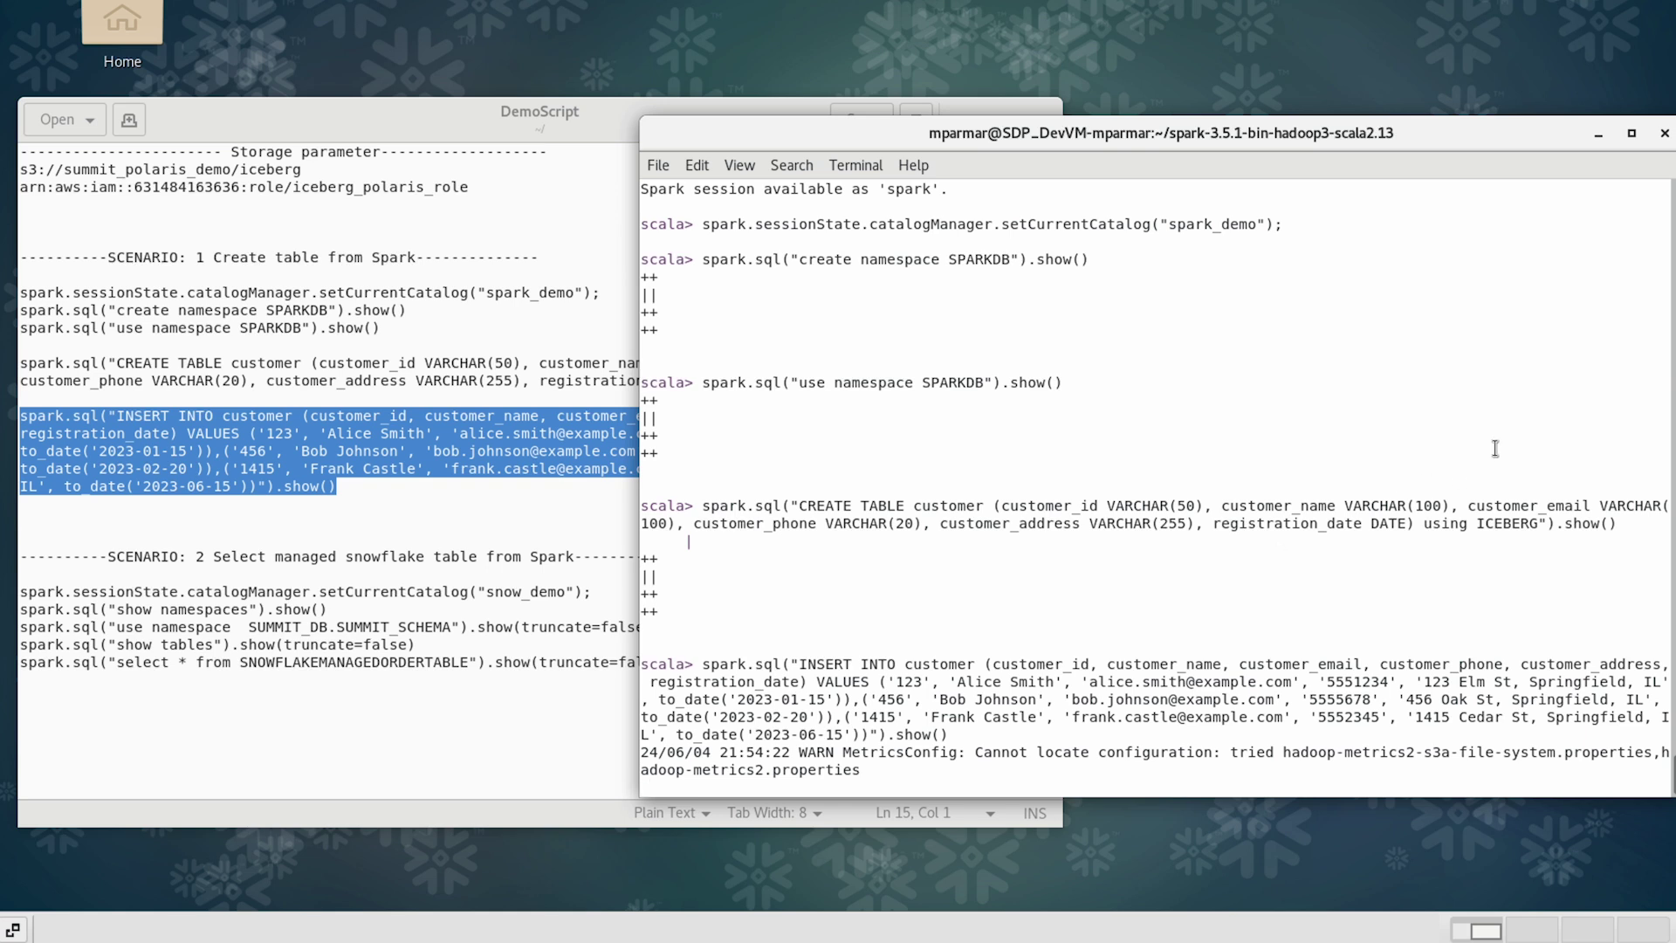
drag(1436, 141, 1329, 126)
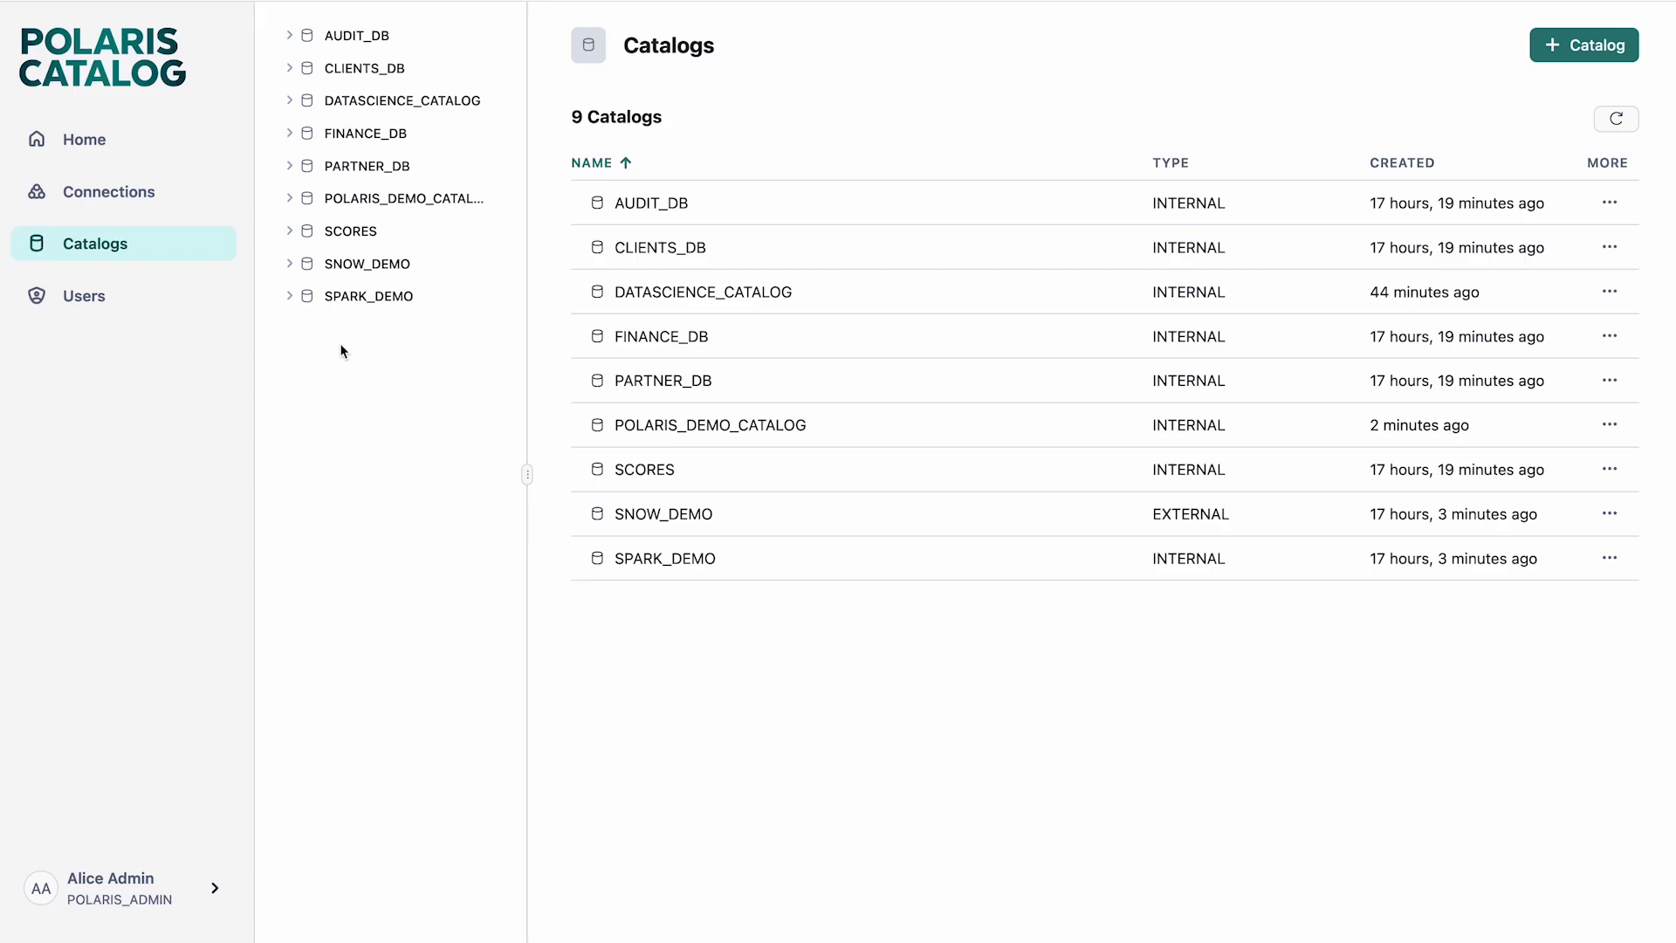
Expand SPARK_DEMO and its SPARKDB namespace in the Polaris tree to reveal CUSTOMER
click(291, 296)
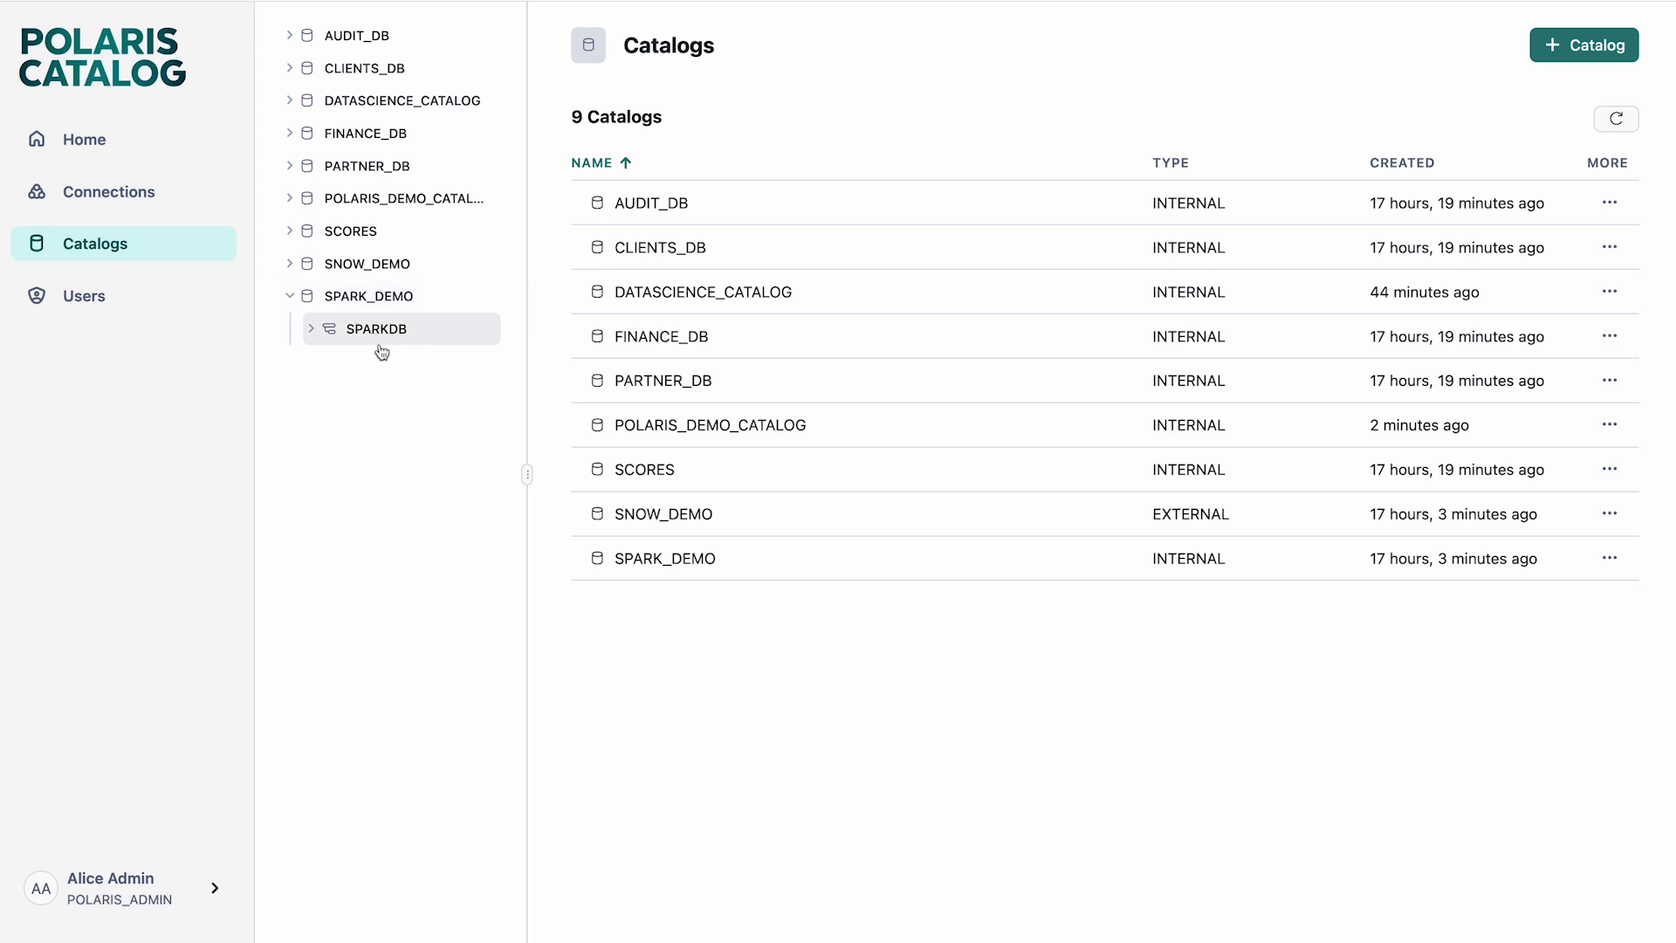
click(312, 330)
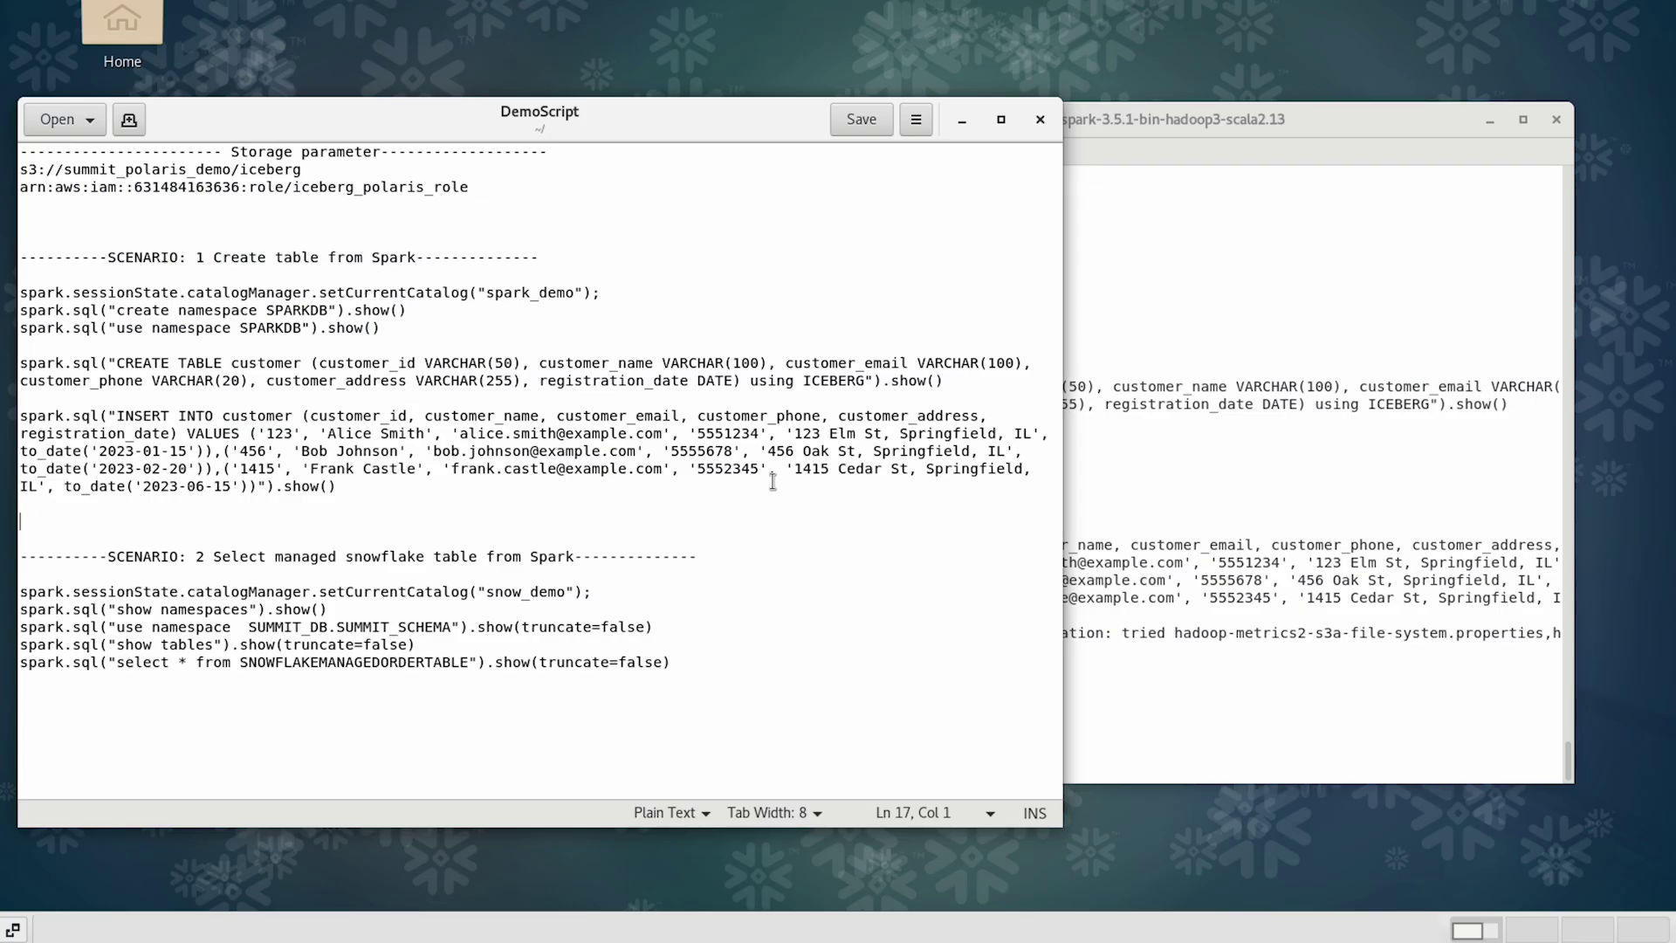
click(773, 481)
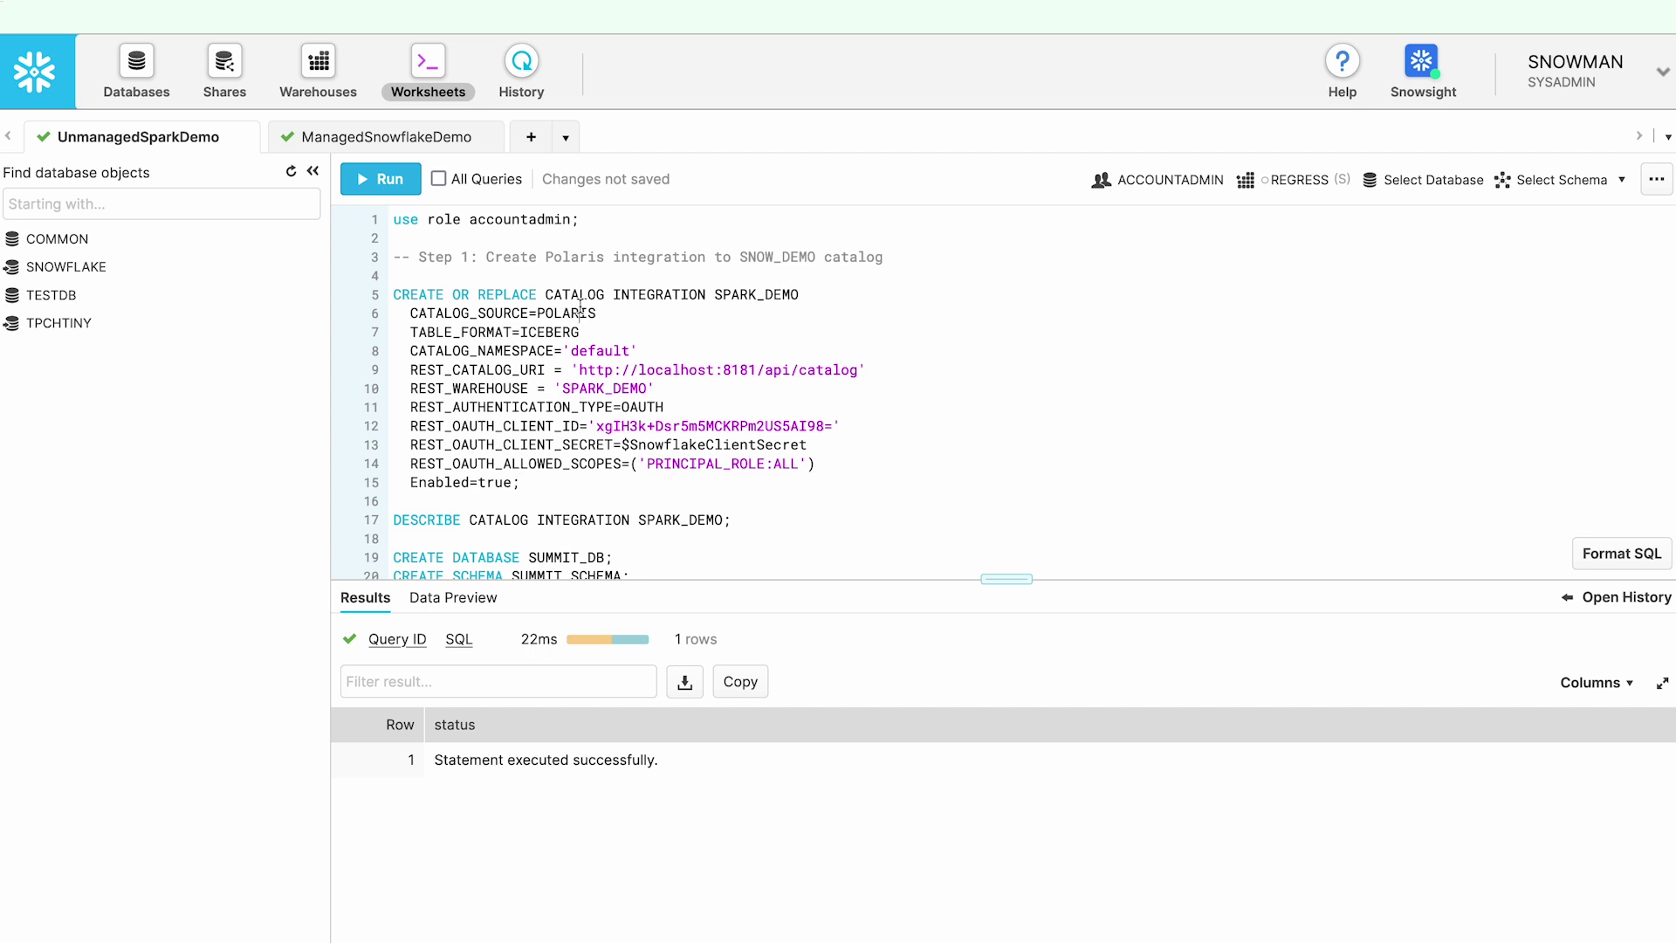
Run CREATE CATALOG INTEGRATION SPARK_DEMO, highlighting its name, warehouse, client ID and secret
key(ctrl+Return)
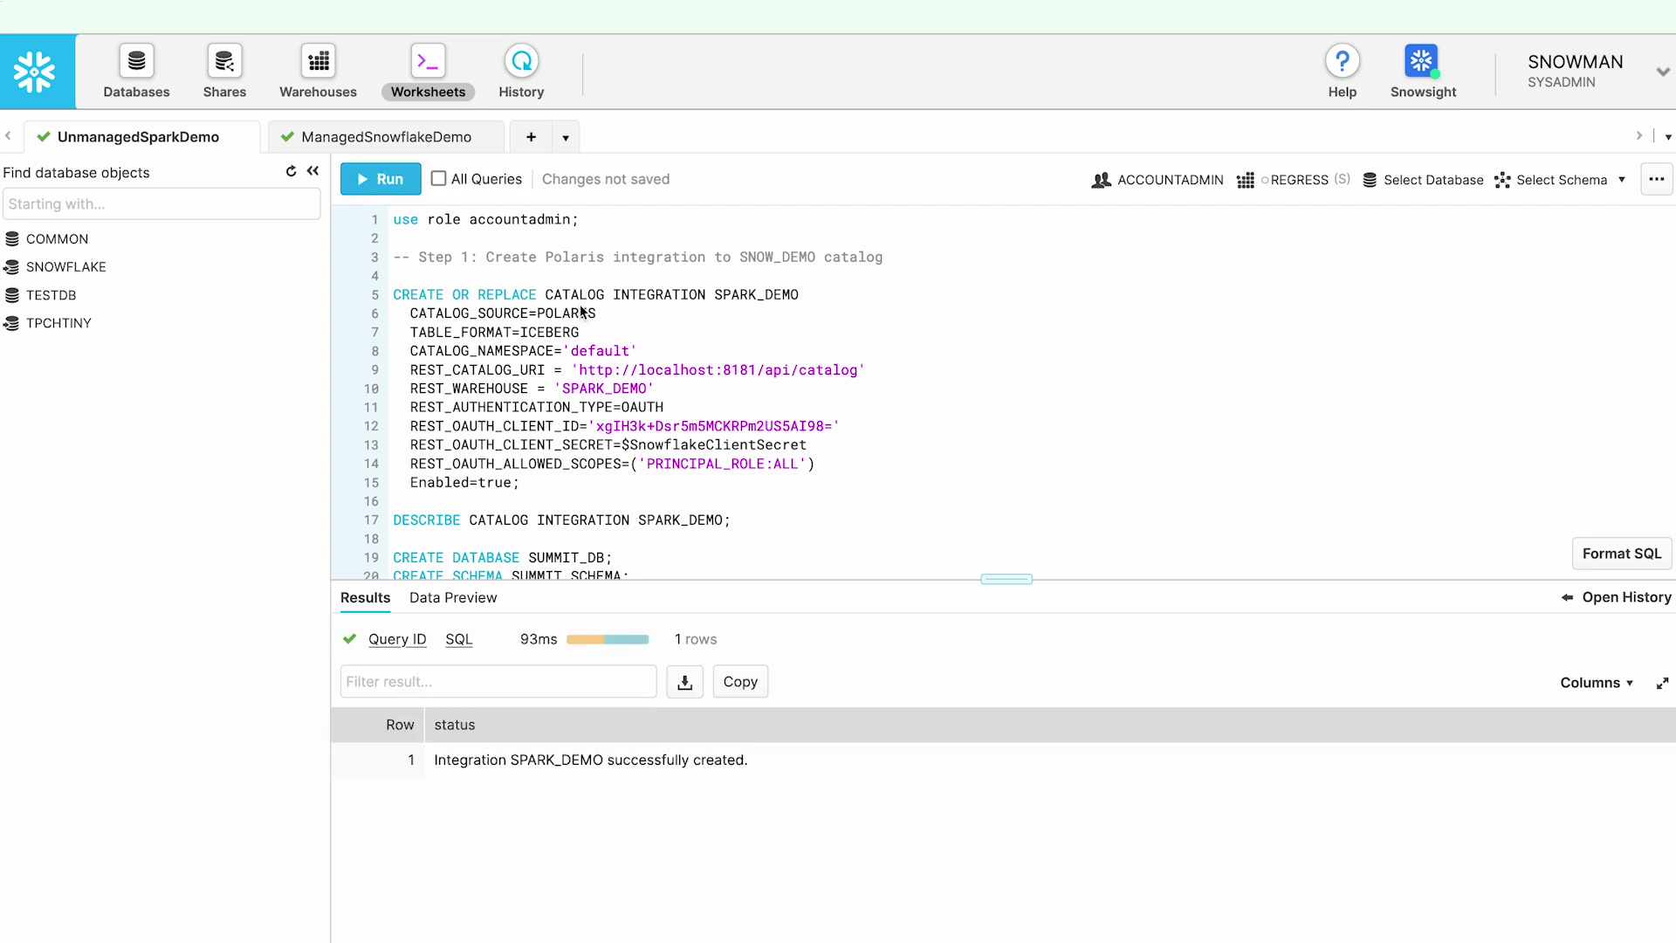
drag(546, 297, 804, 297)
click(786, 300)
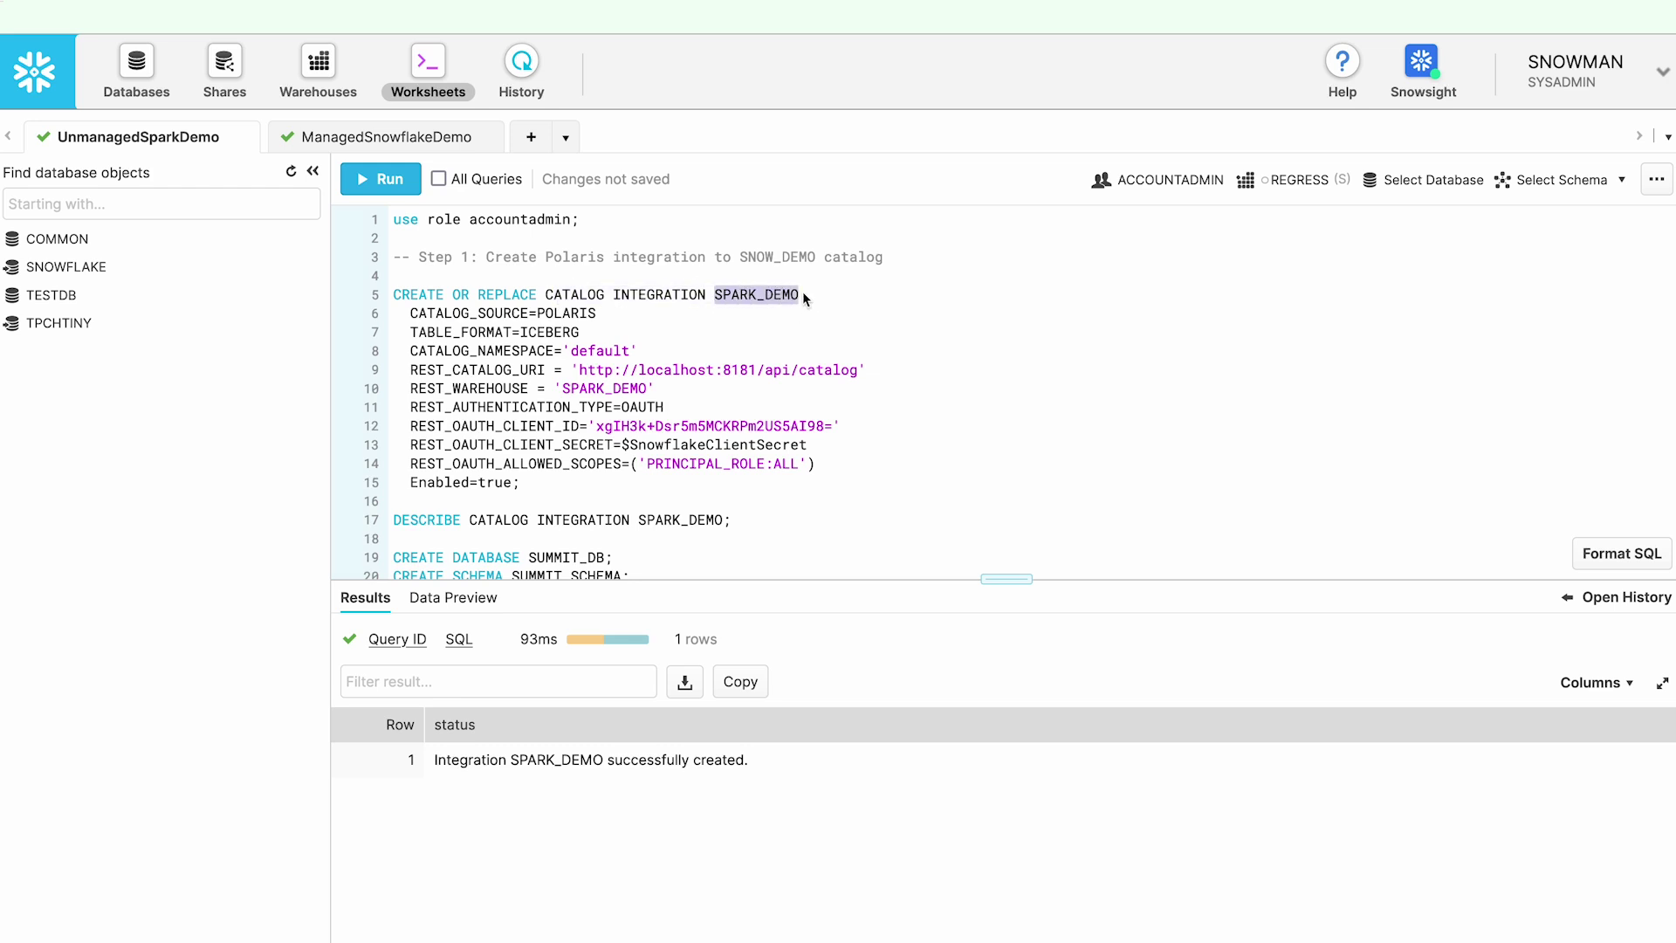
drag(563, 390, 863, 372)
scroll(862, 368, down, 1)
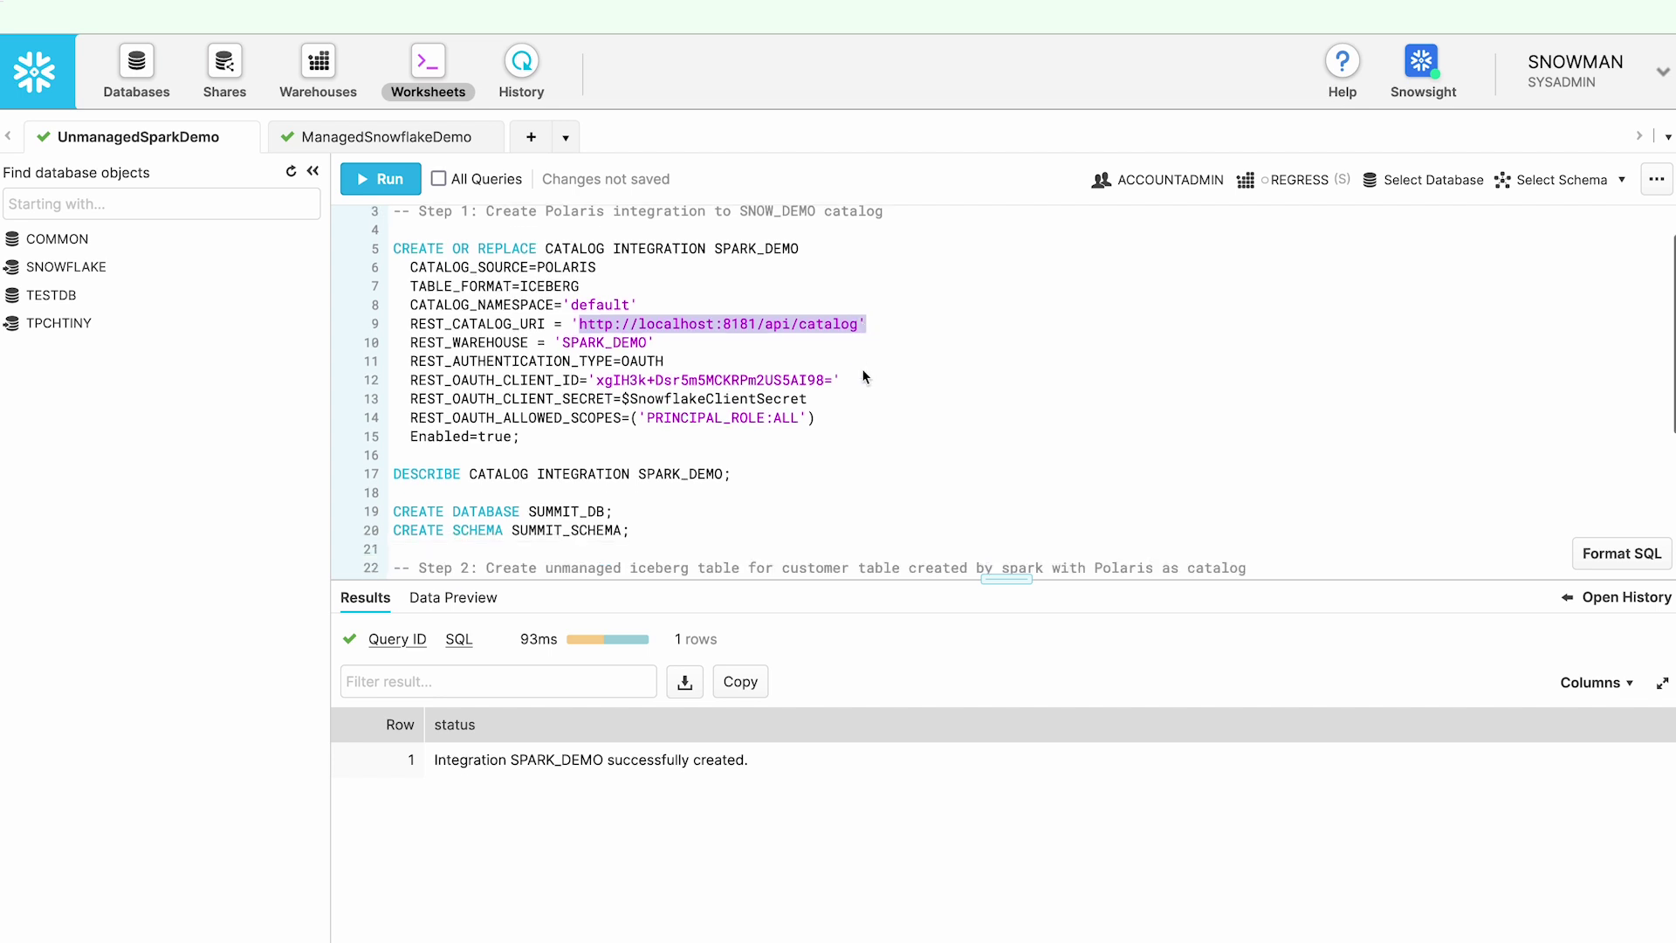
click(608, 381)
drag(608, 382, 830, 381)
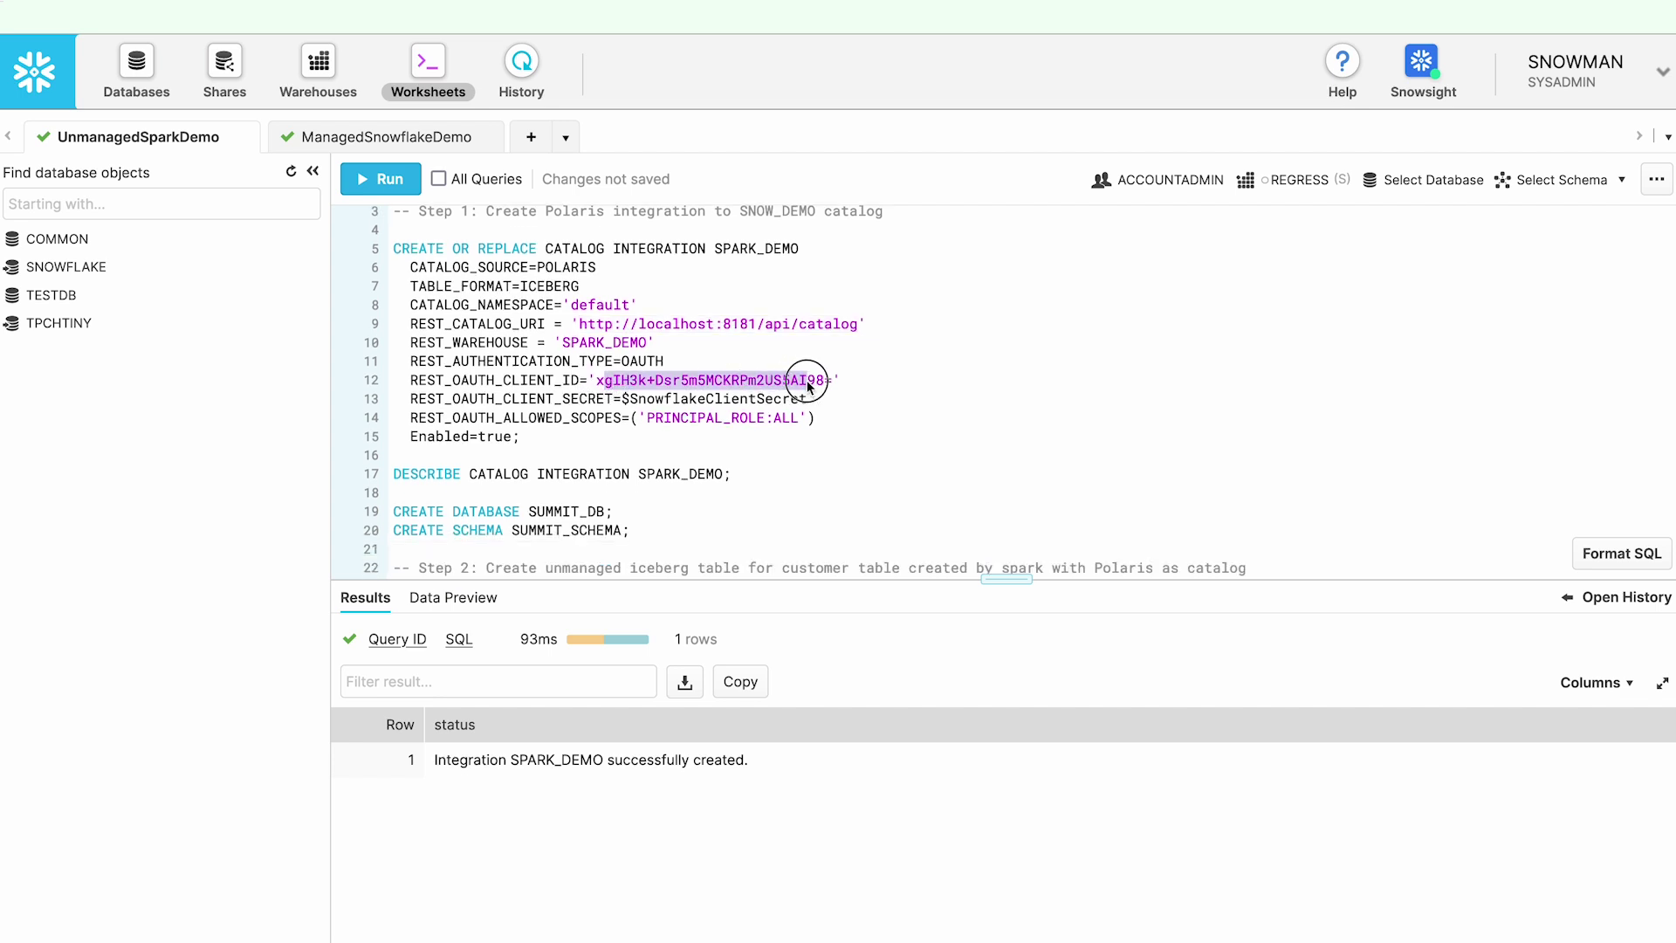
drag(630, 399, 827, 399)
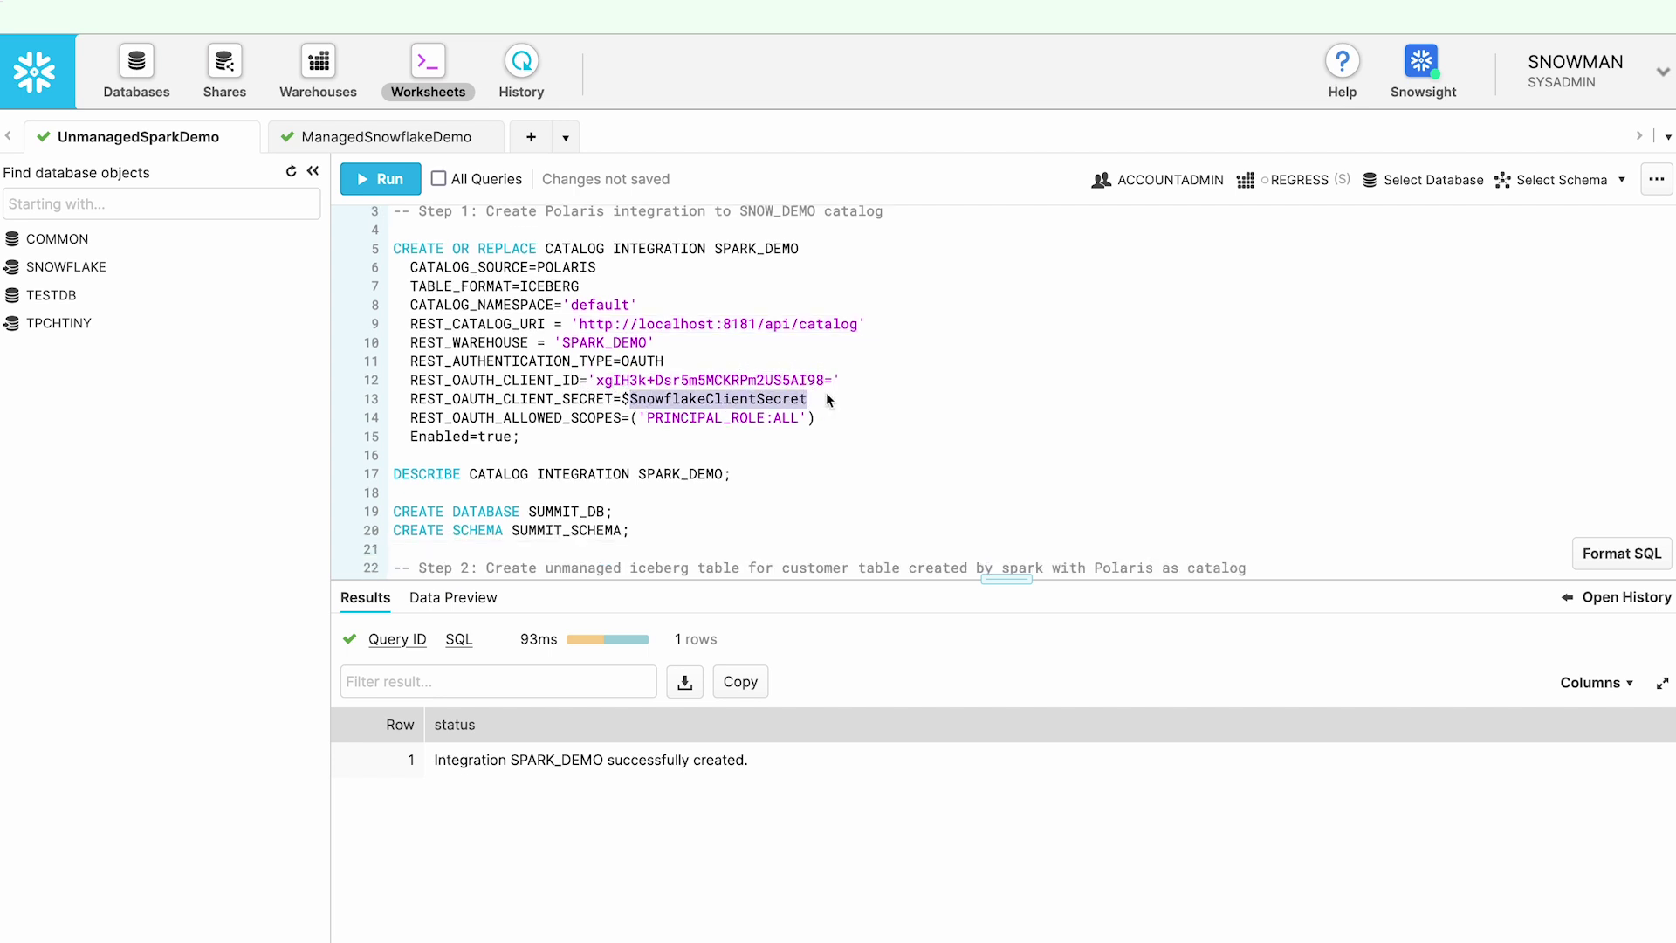
click(827, 399)
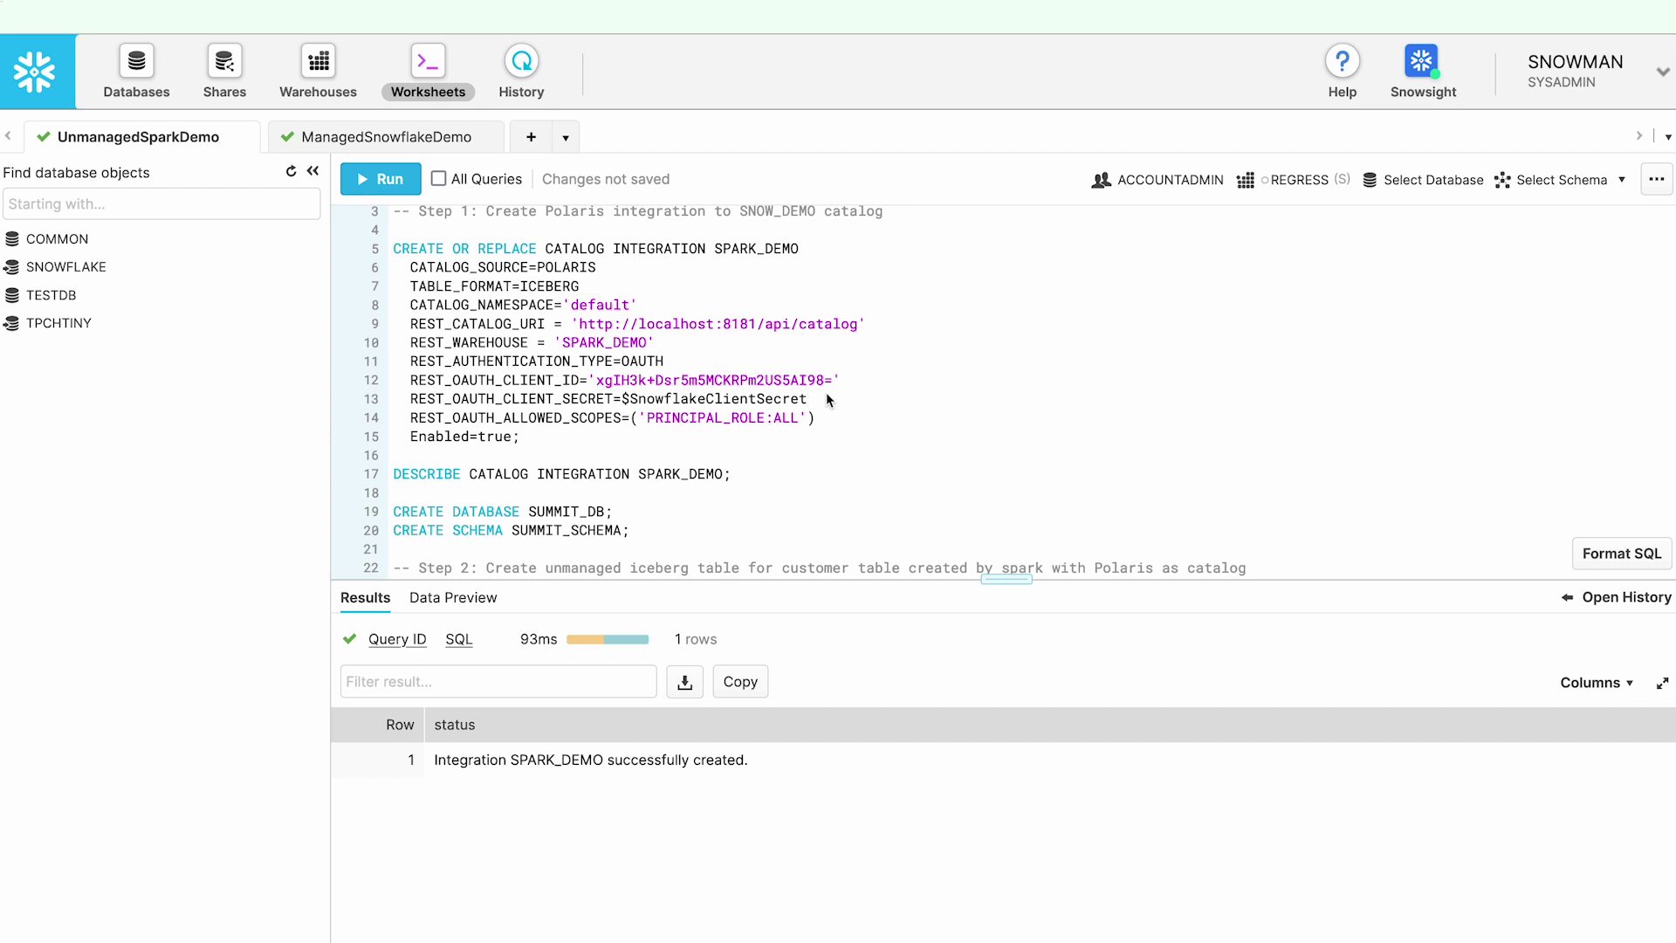
scroll(826, 391, down, 2)
click(733, 387)
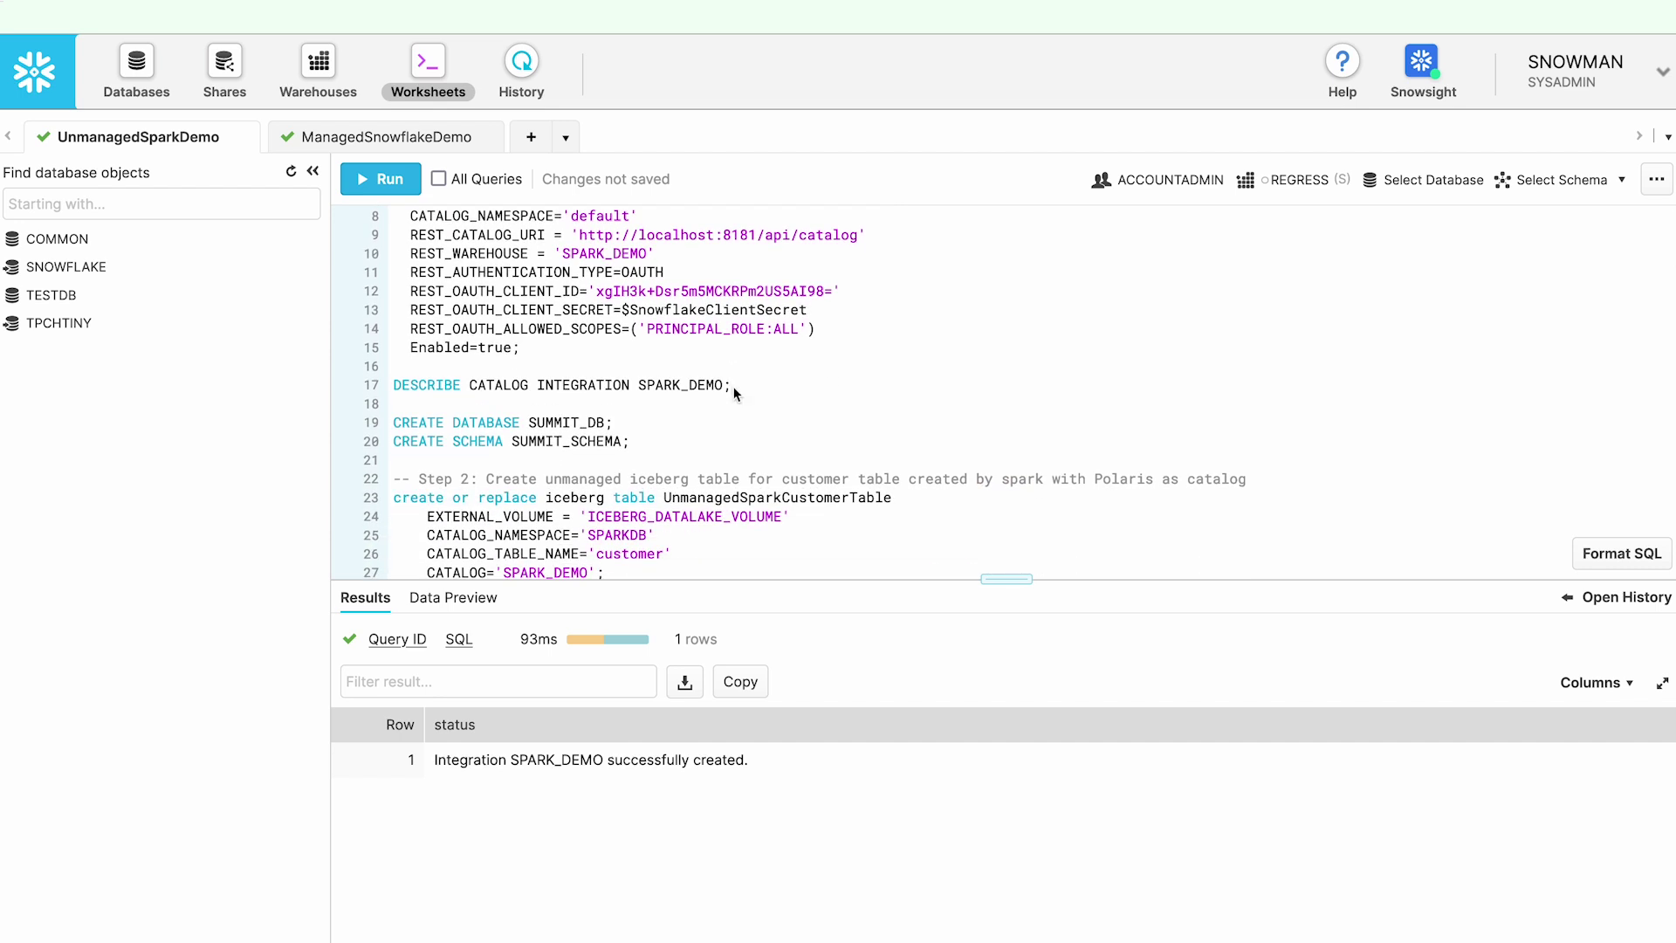
Describe the SPARK_DEMO integration, then create database SUMMIT_DB and schema SUMMIT_SCHEMA
key(ctrl+Return)
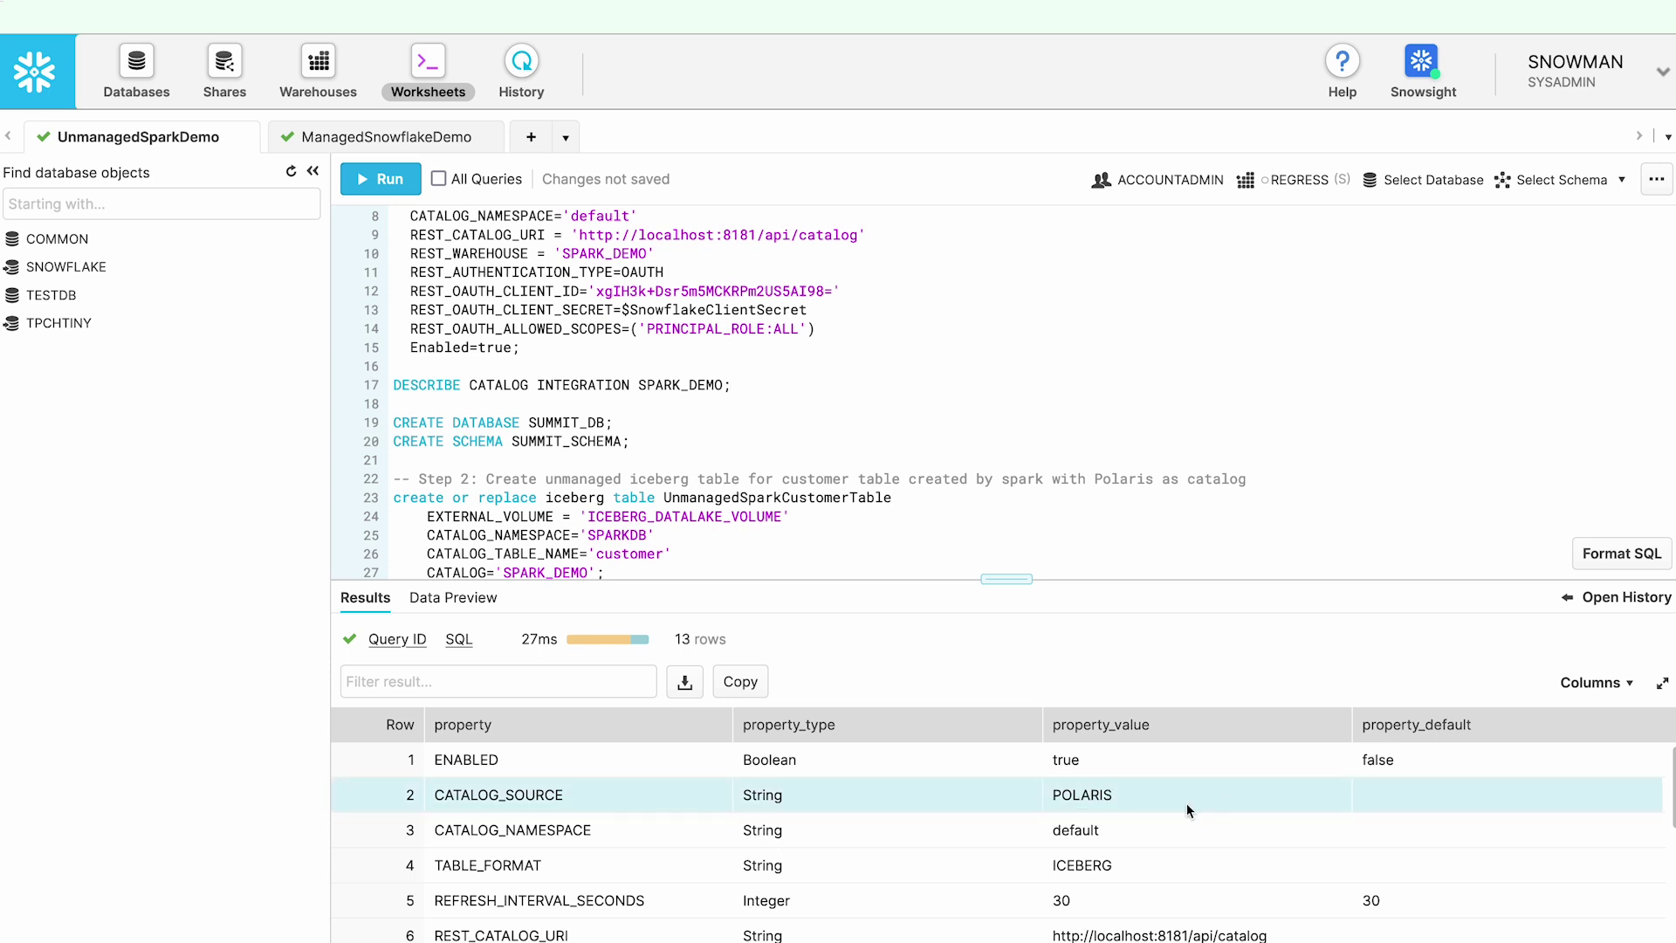
click(721, 453)
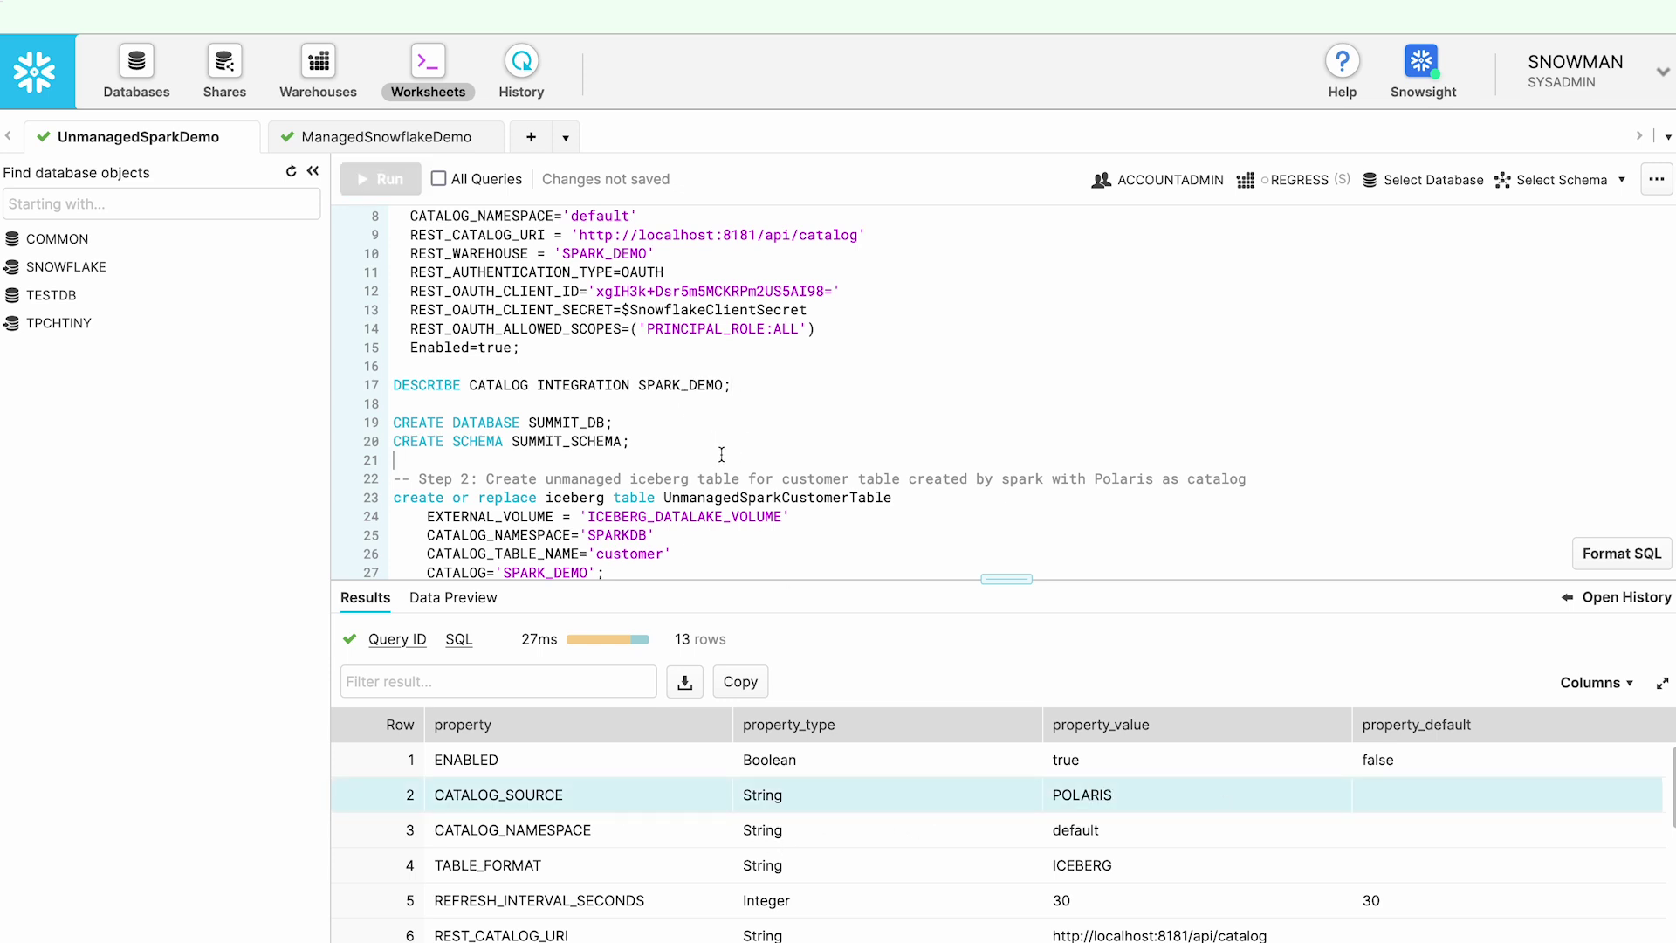
click(630, 426)
key(ctrl+Return)
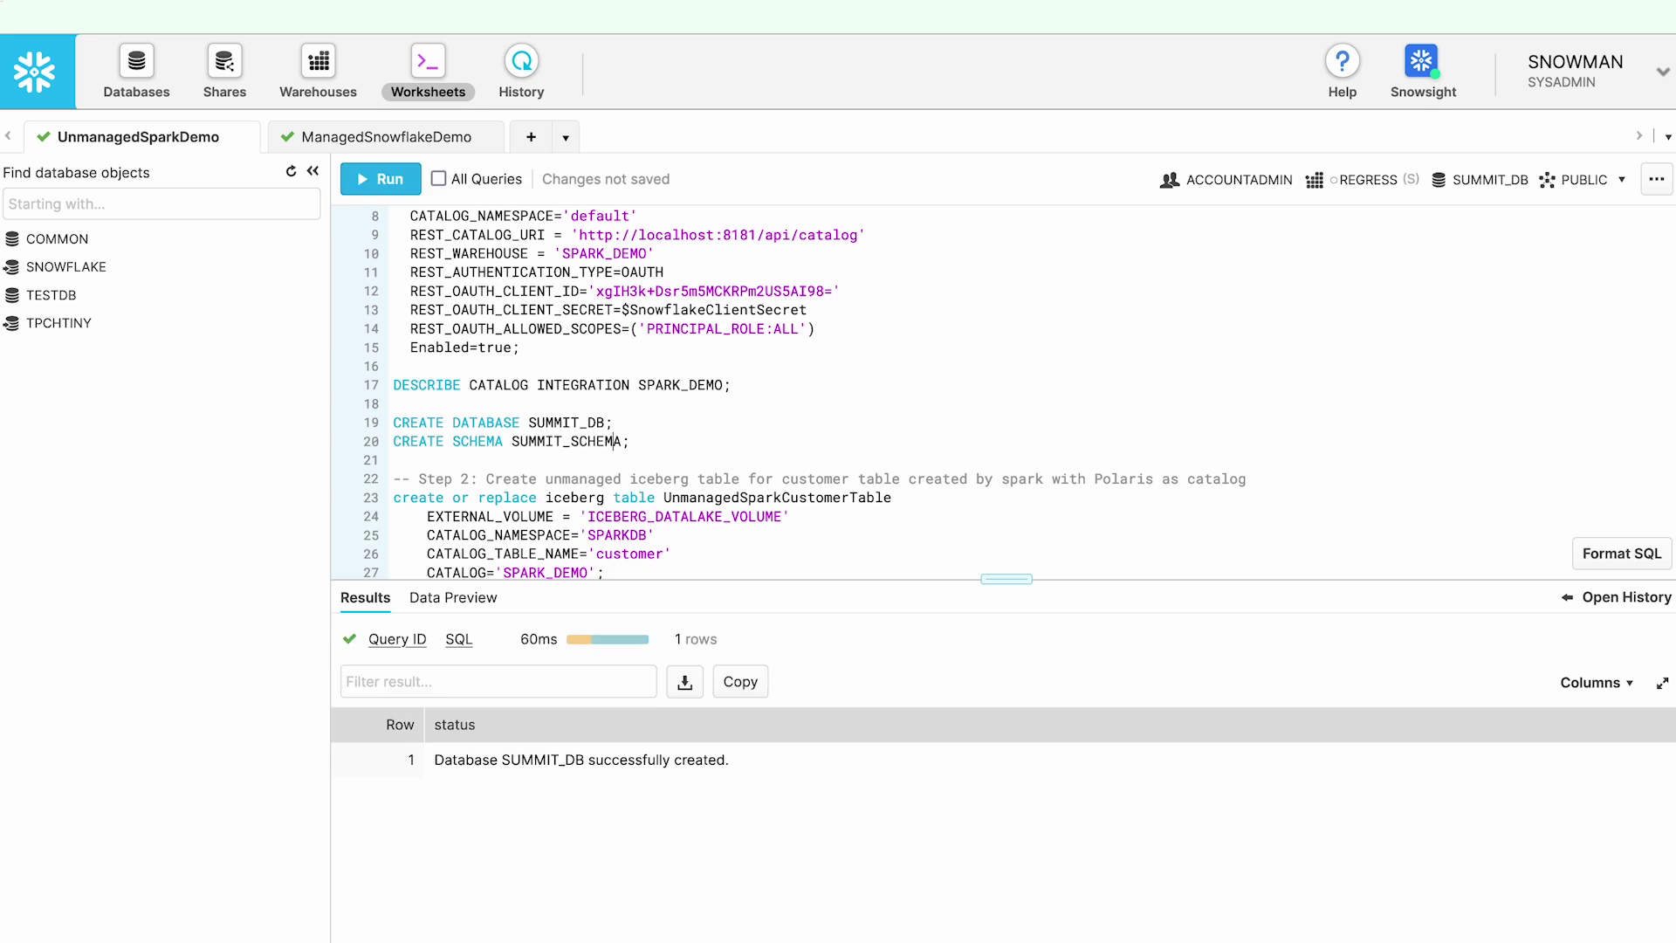
click(616, 441)
key(ctrl+Return)
scroll(682, 452, down, 3)
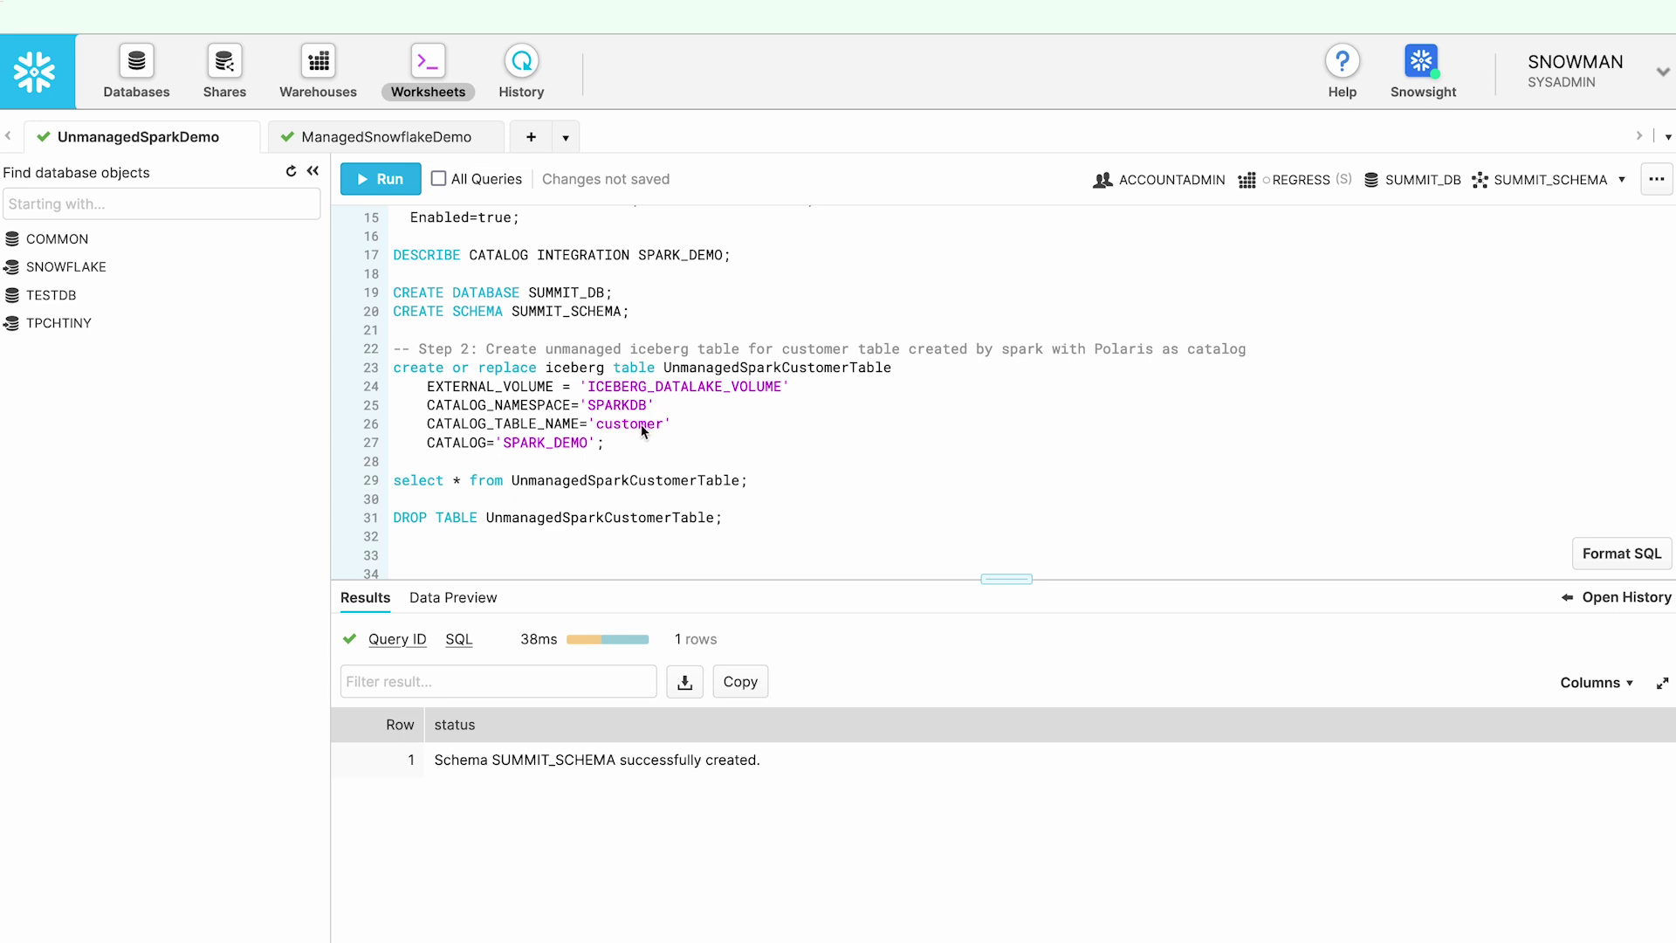
Create the UnmanagedSparkCustomerTable Iceberg table in Snowflake from the Polaris-cataloged Spark customer table
click(741, 385)
key(ctrl+Return)
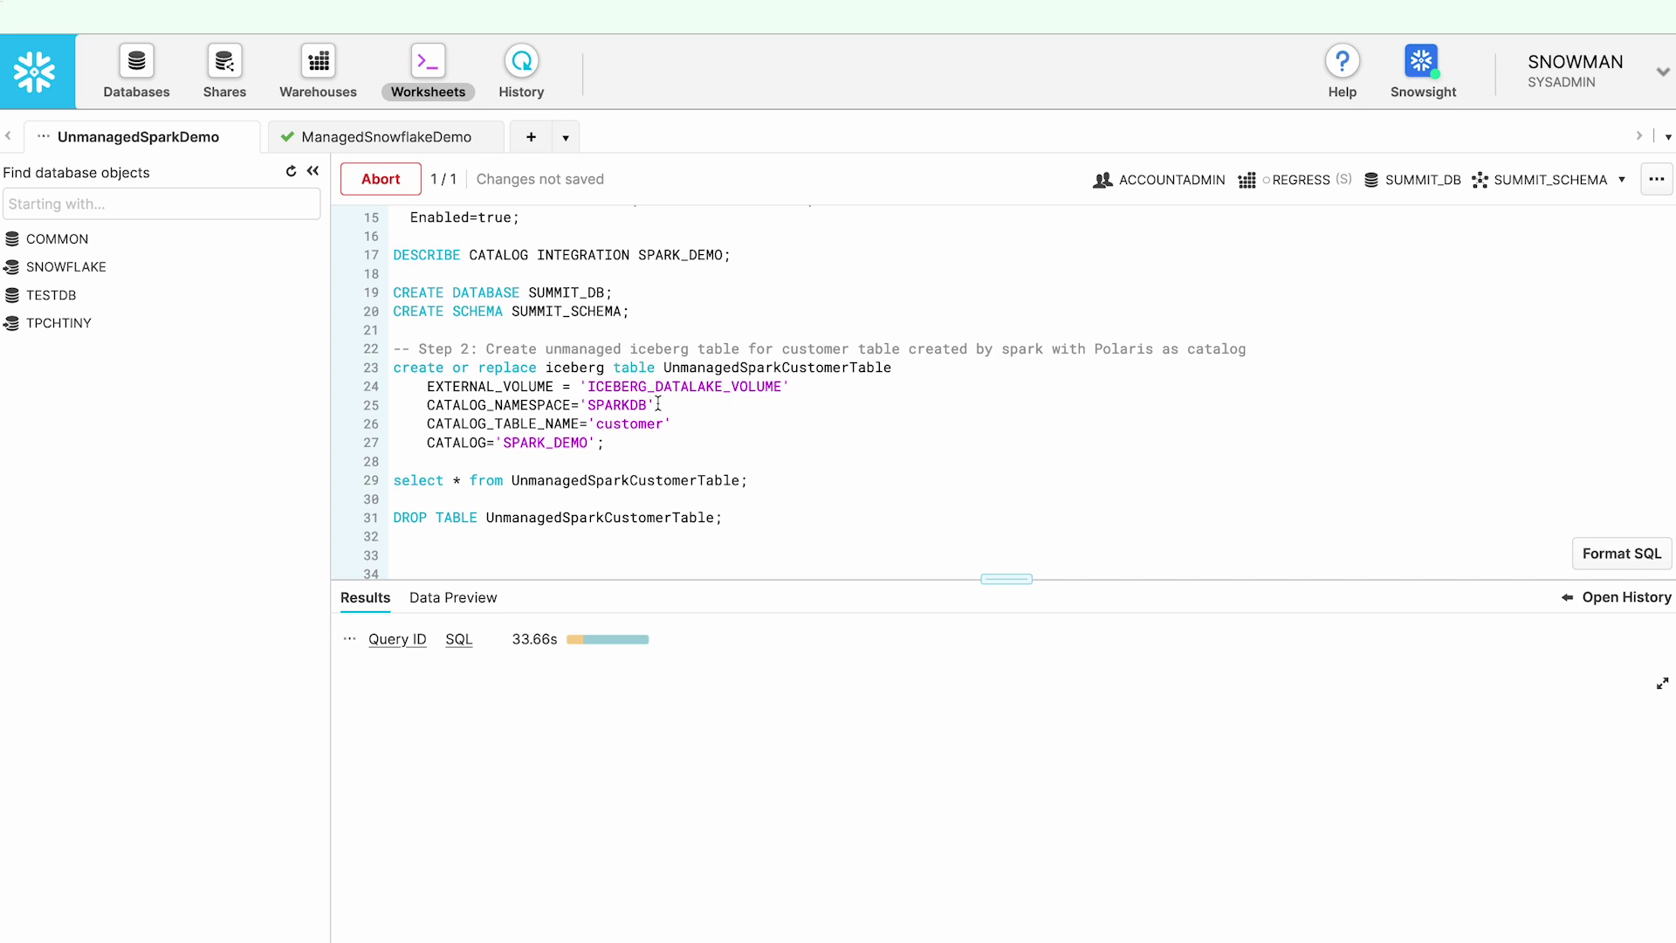
click(686, 439)
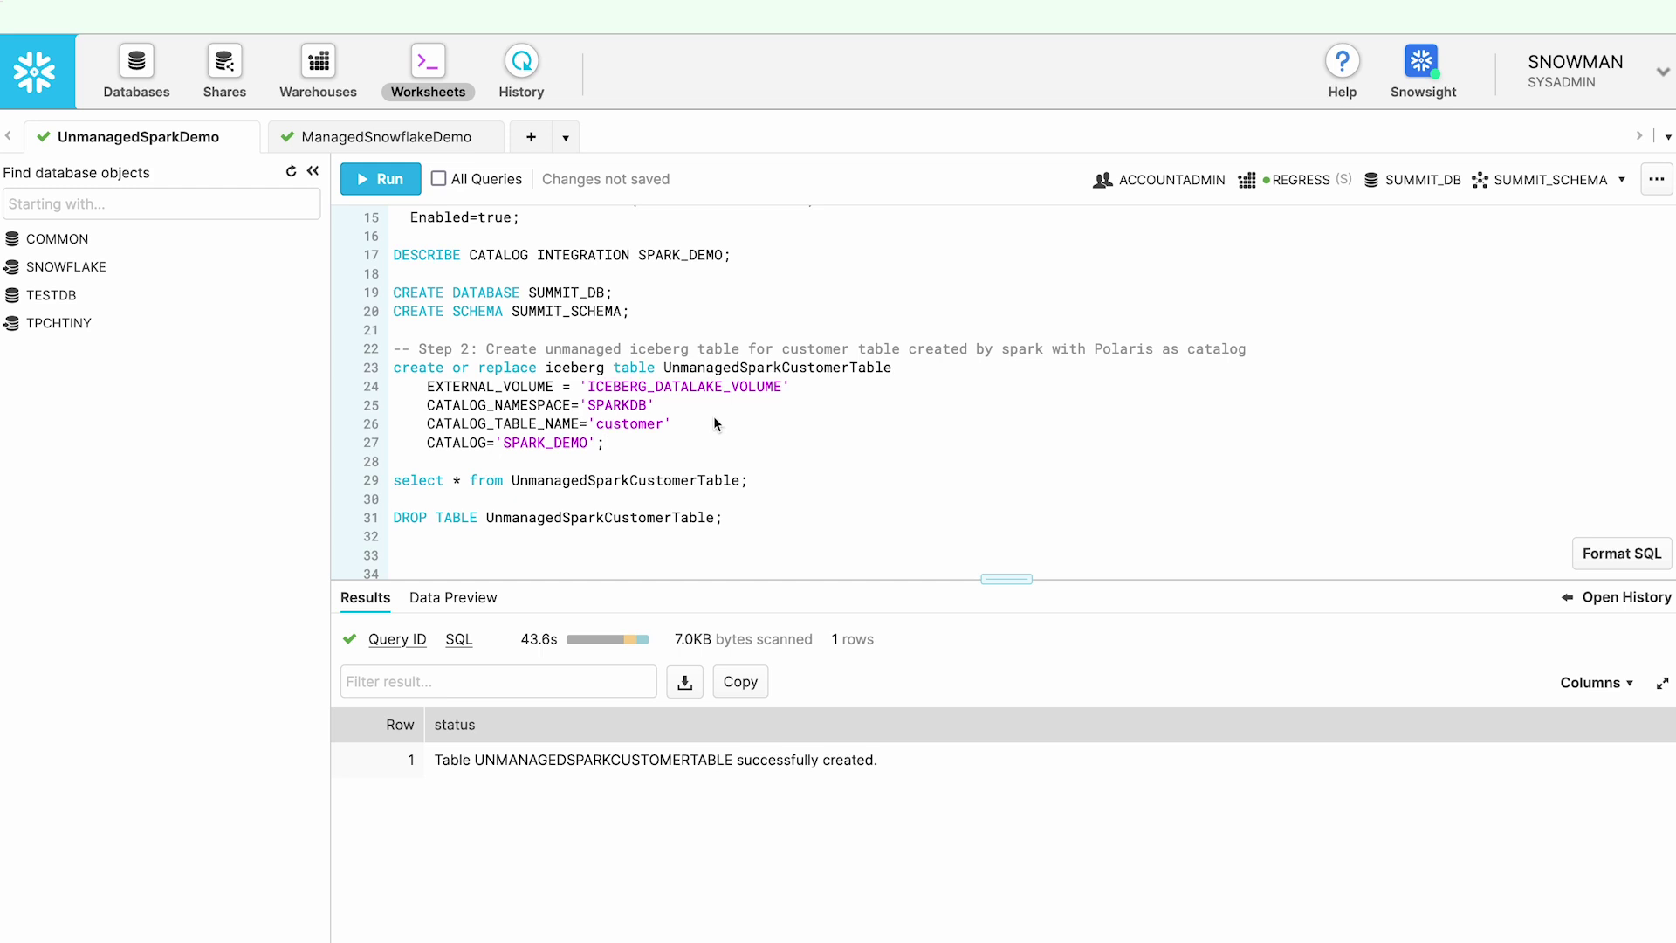
click(631, 444)
click(791, 482)
Run select * from UnmanagedSparkCustomerTable to list its three customer rows
key(ctrl+Return)
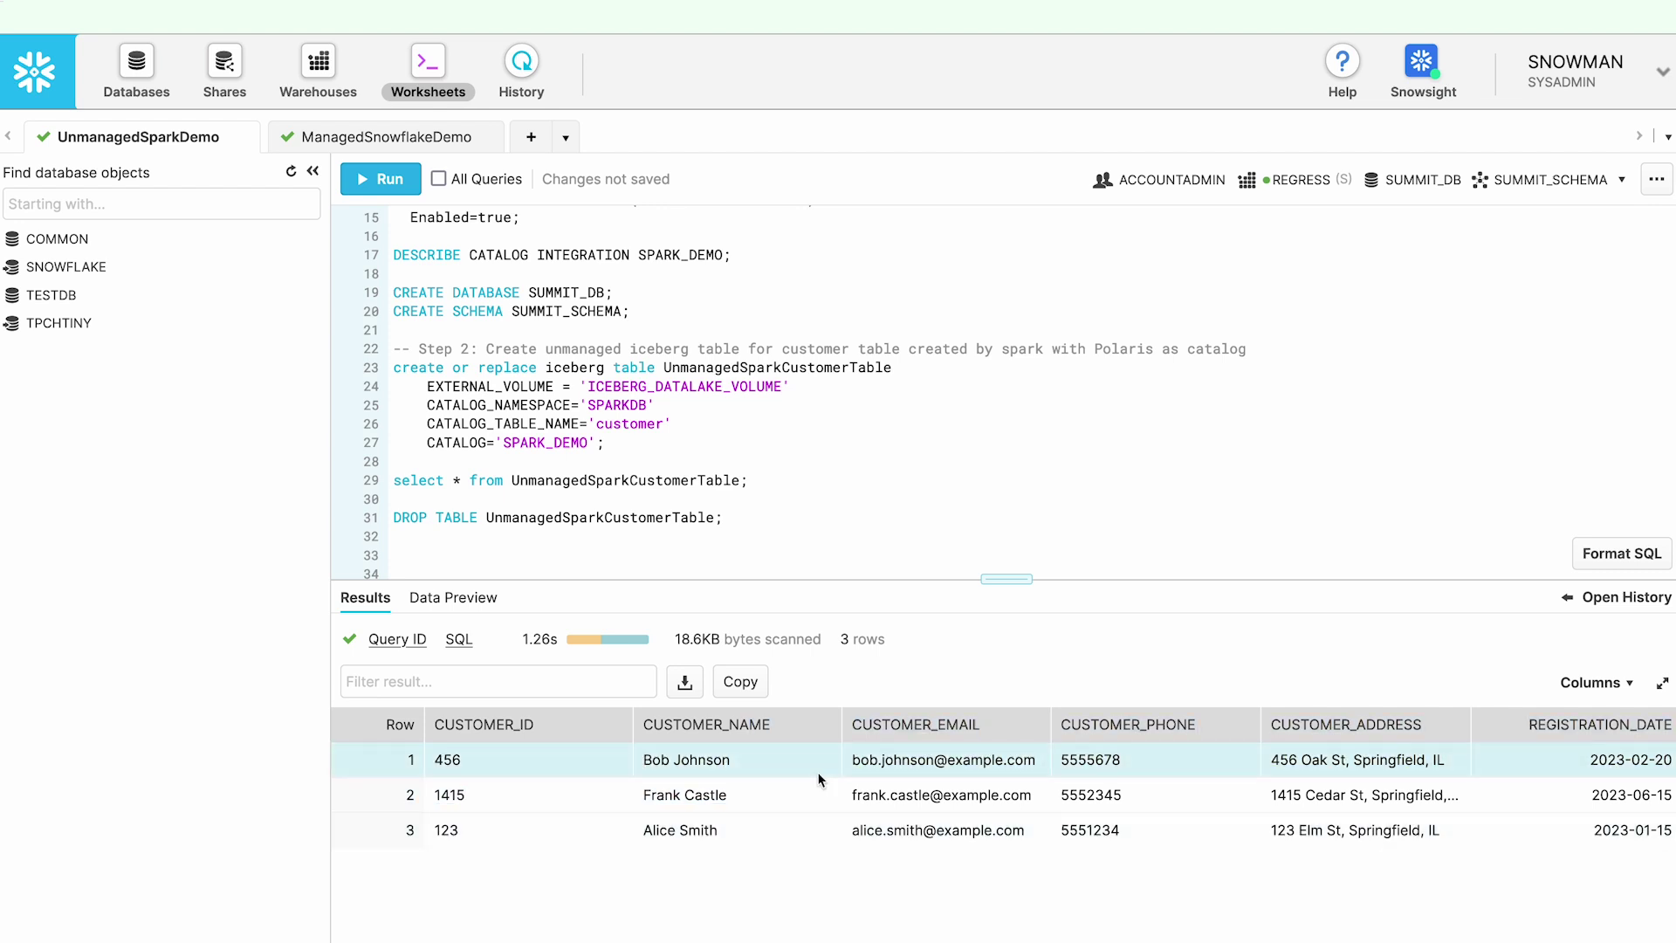
click(764, 539)
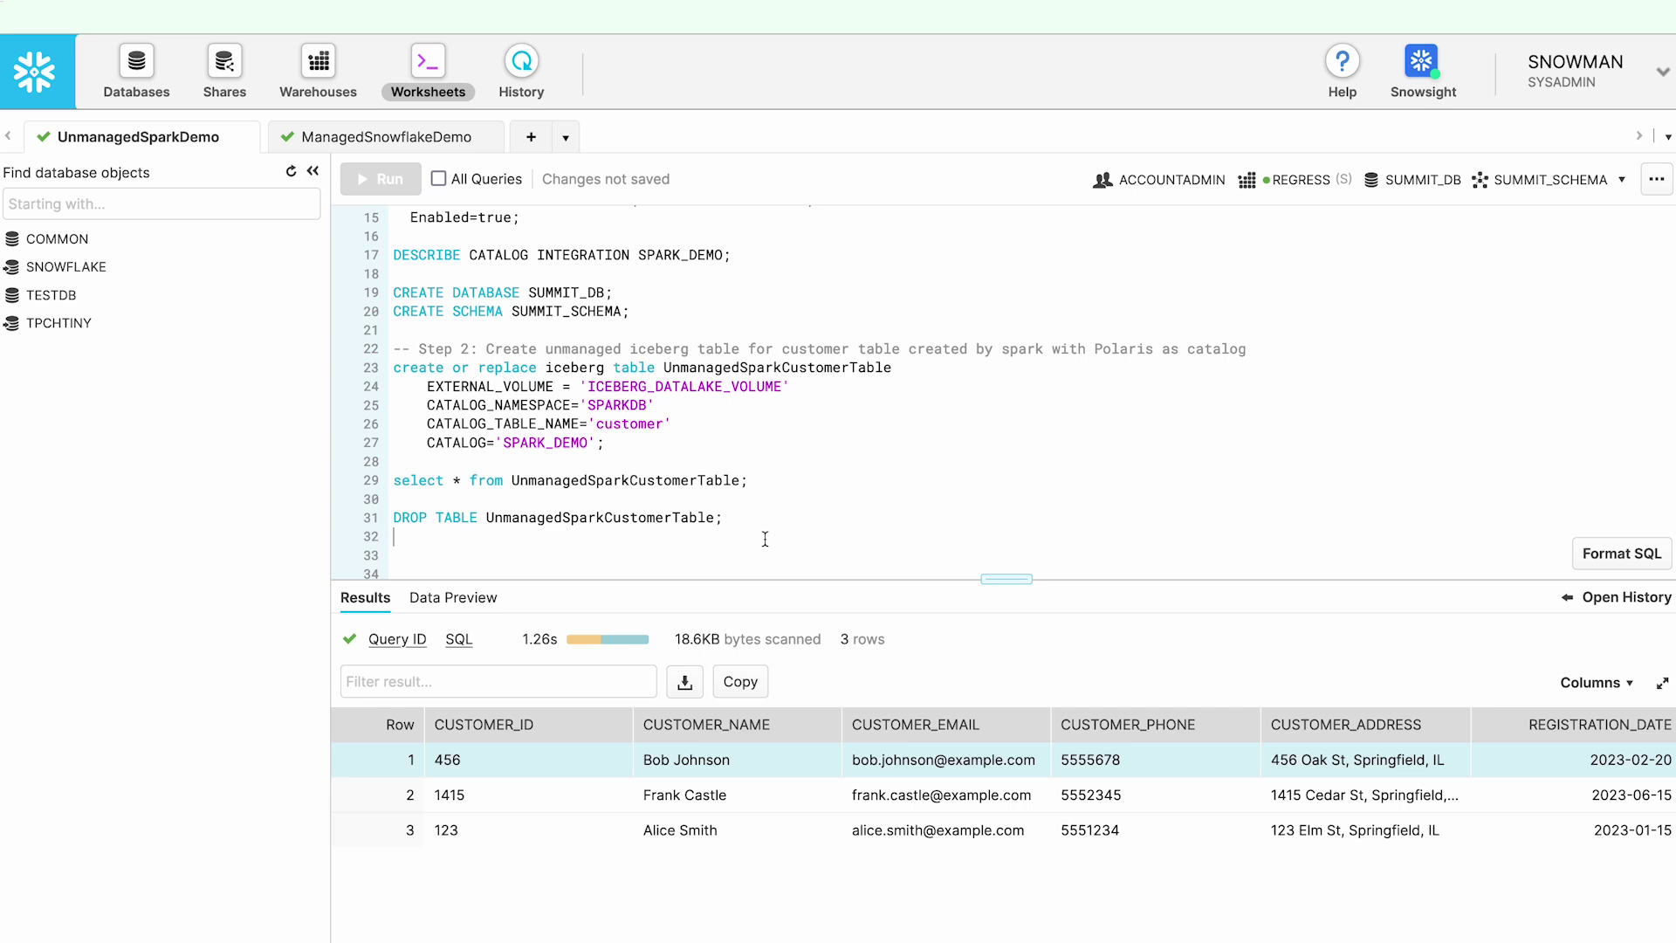
In the ManagedSnowflakeDemo worksheet, run the CREATE CATALOG INTEGRATION SNOW_DEMO statement
click(419, 137)
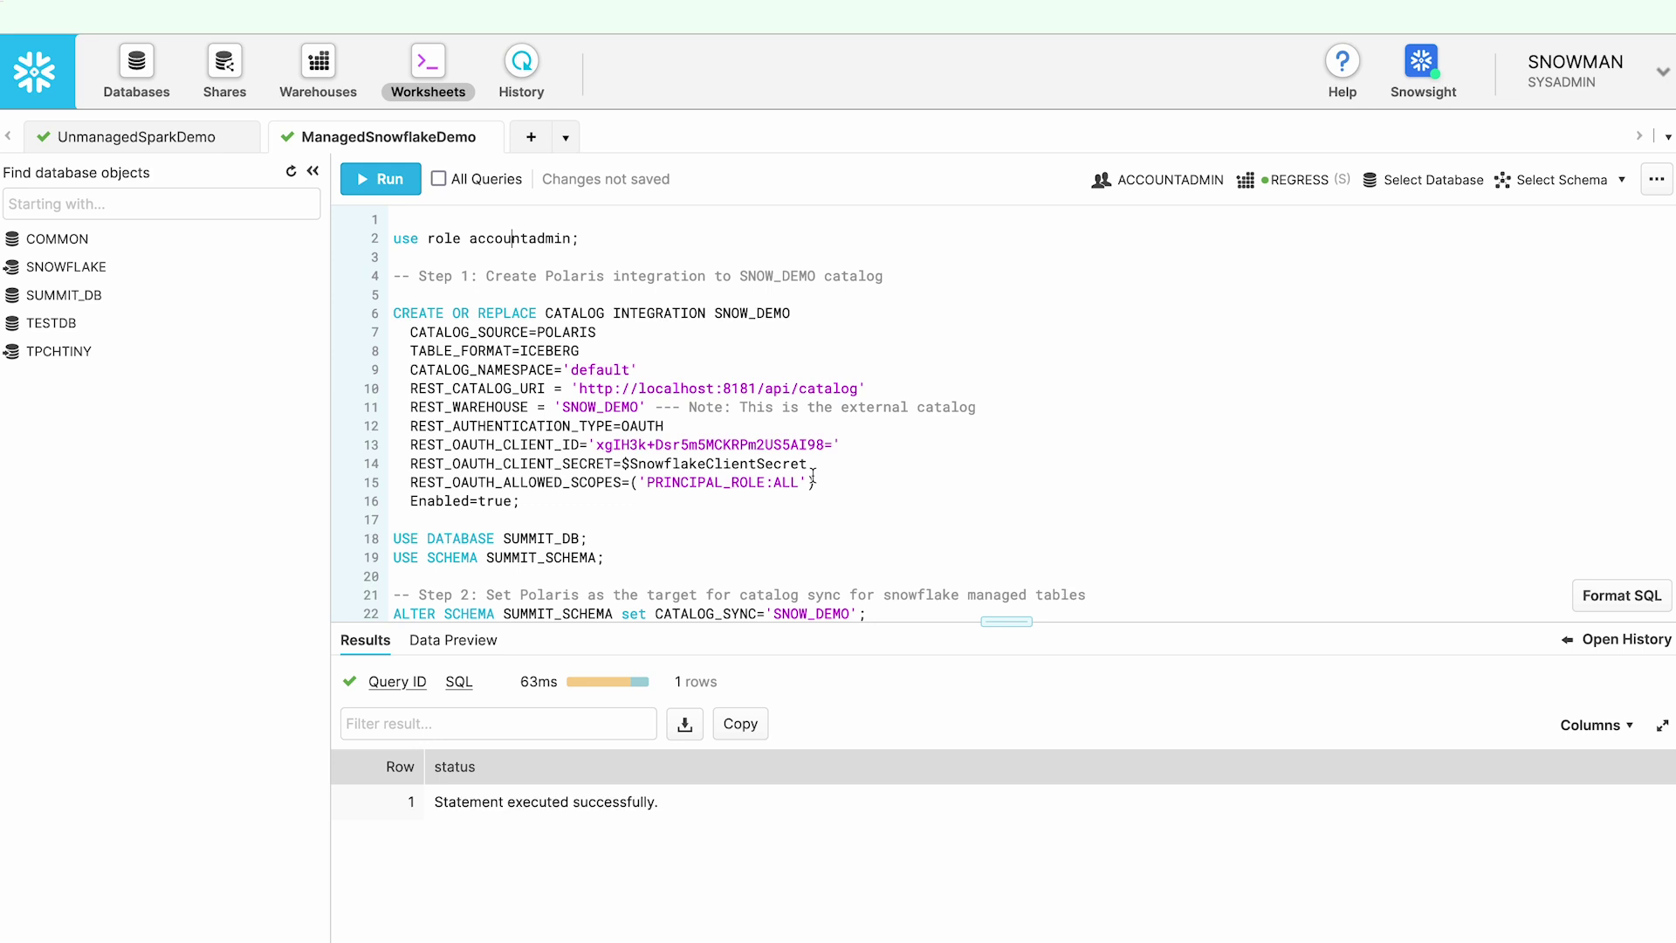
click(666, 331)
key(ctrl+Return)
Highlight the SNOW_DEMO integration name, external catalog name and OAuth client ID
double_click(740, 314)
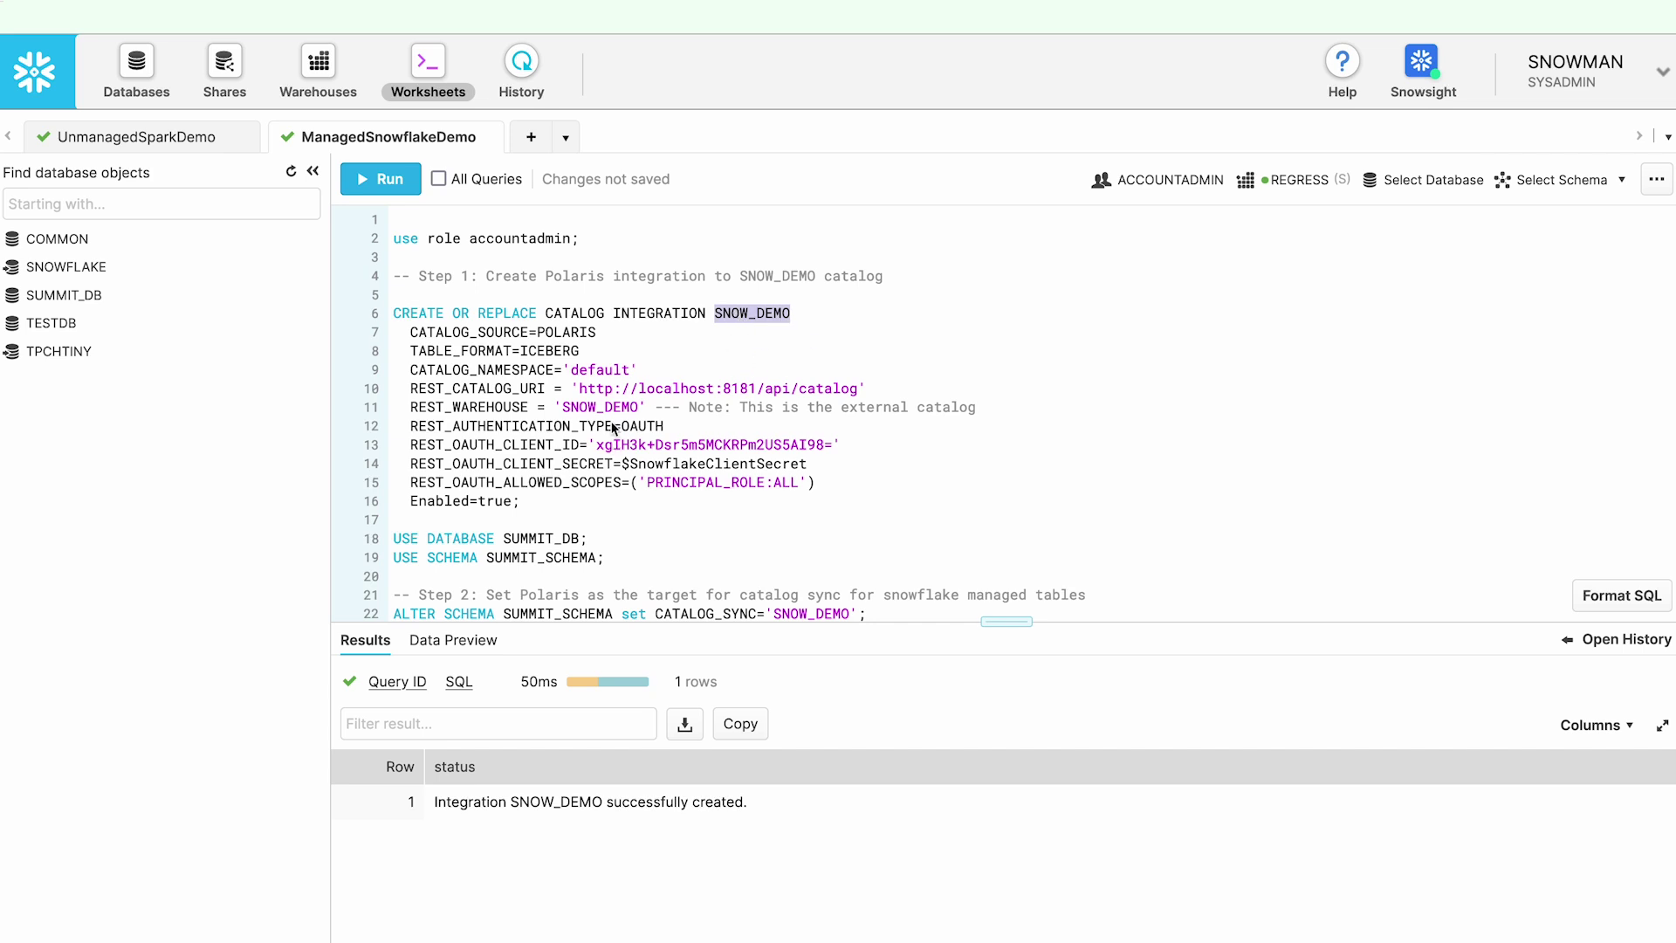
double_click(583, 407)
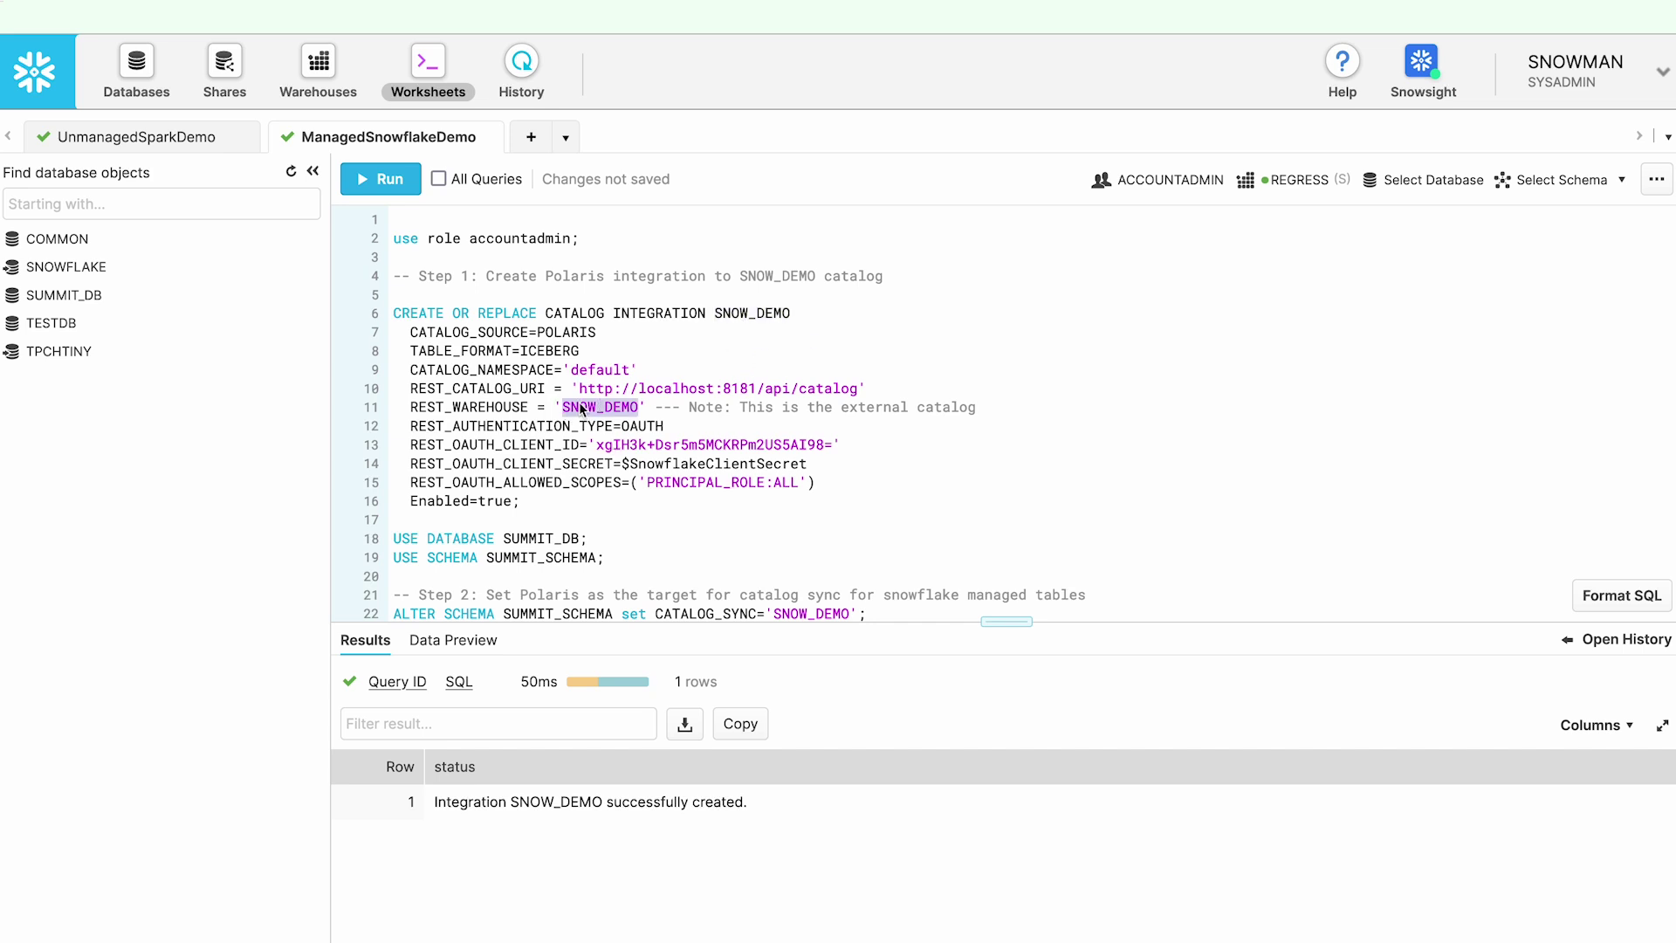
click(855, 408)
drag(595, 445, 872, 445)
drag(621, 472, 825, 463)
click(824, 463)
scroll(825, 462, down, 1)
scroll(825, 462, down, 5)
click(592, 353)
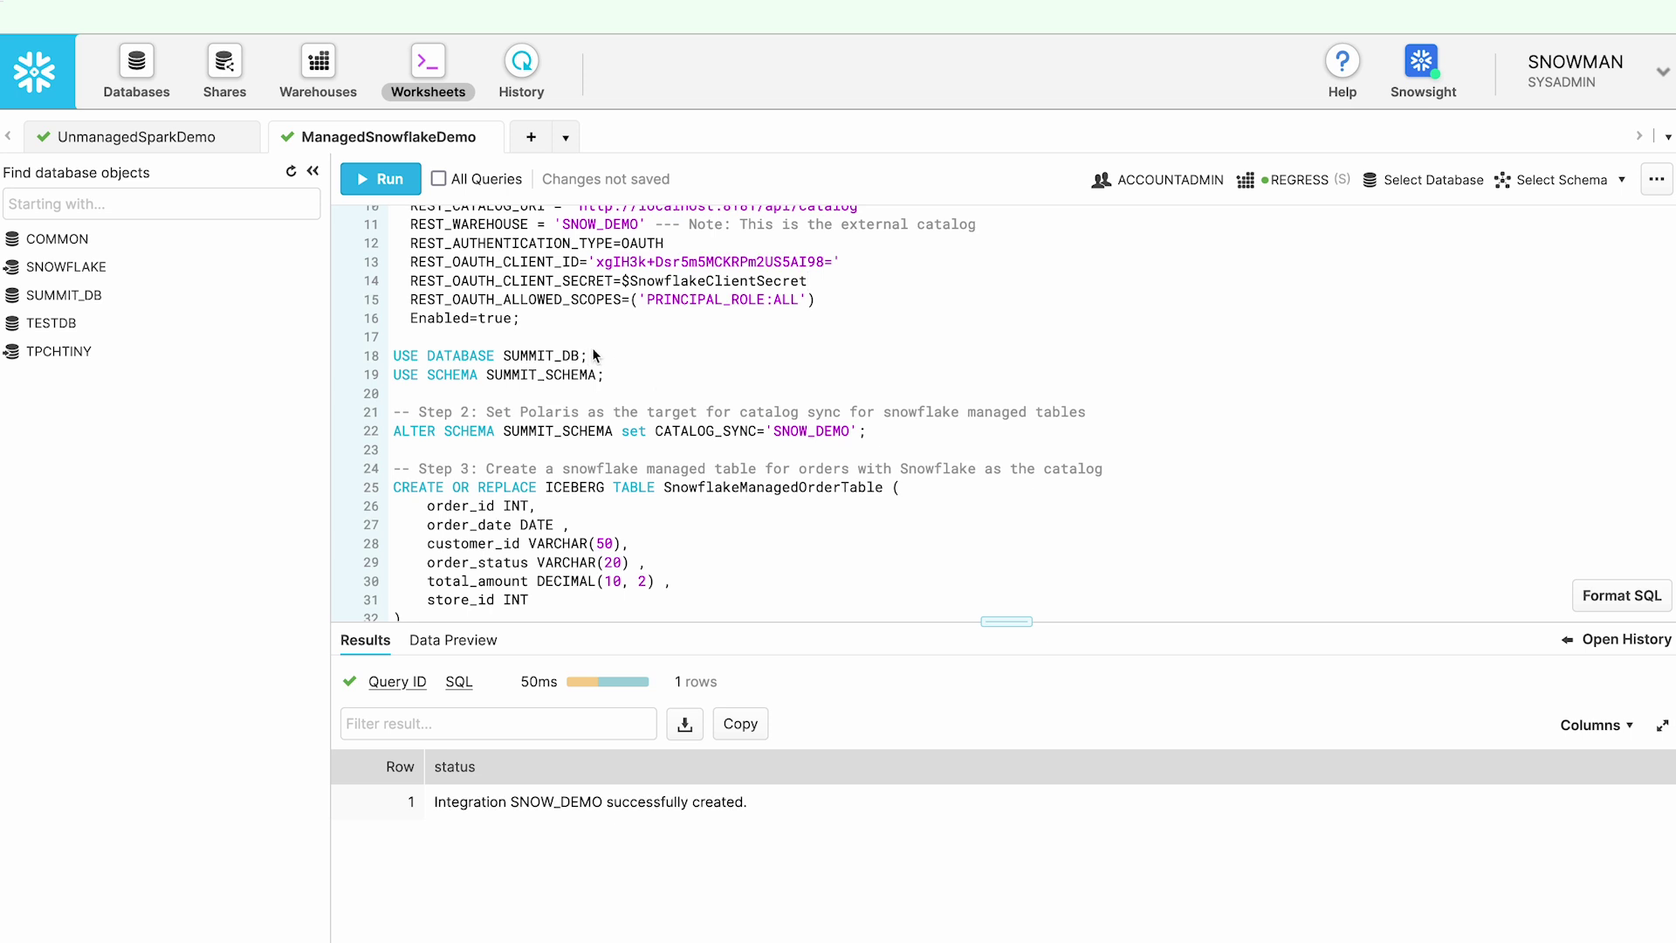
Switch the session to database SUMMIT_DB and schema SUMMIT_SCHEMA
key(ctrl+Return)
click(590, 375)
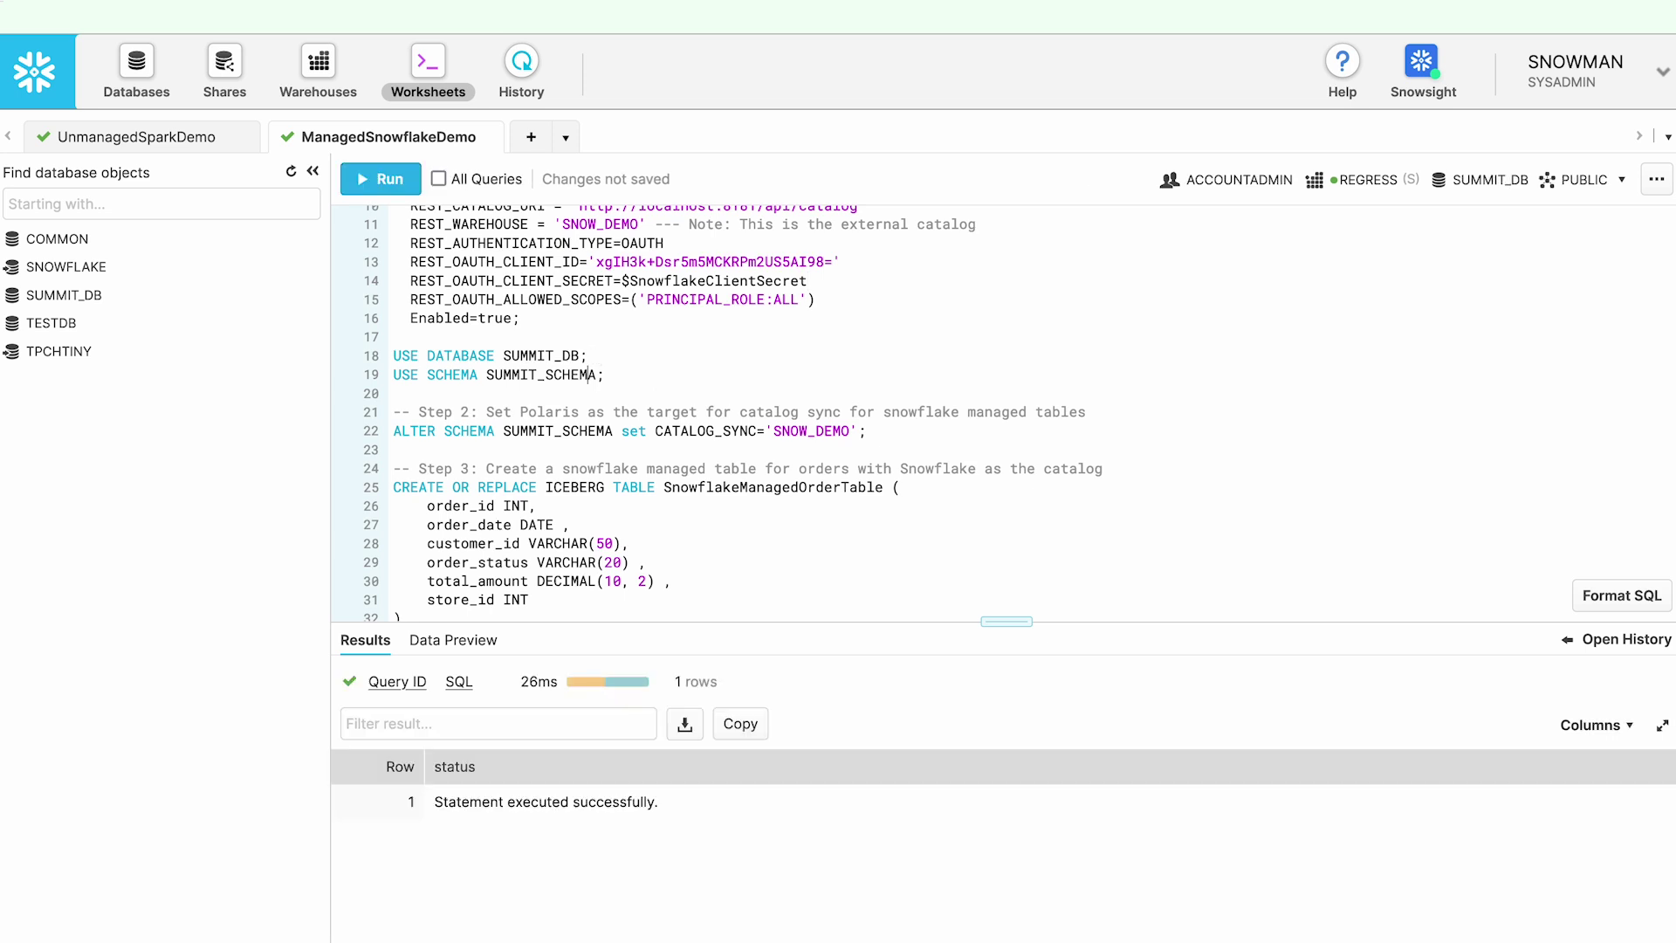
key(ctrl+Return)
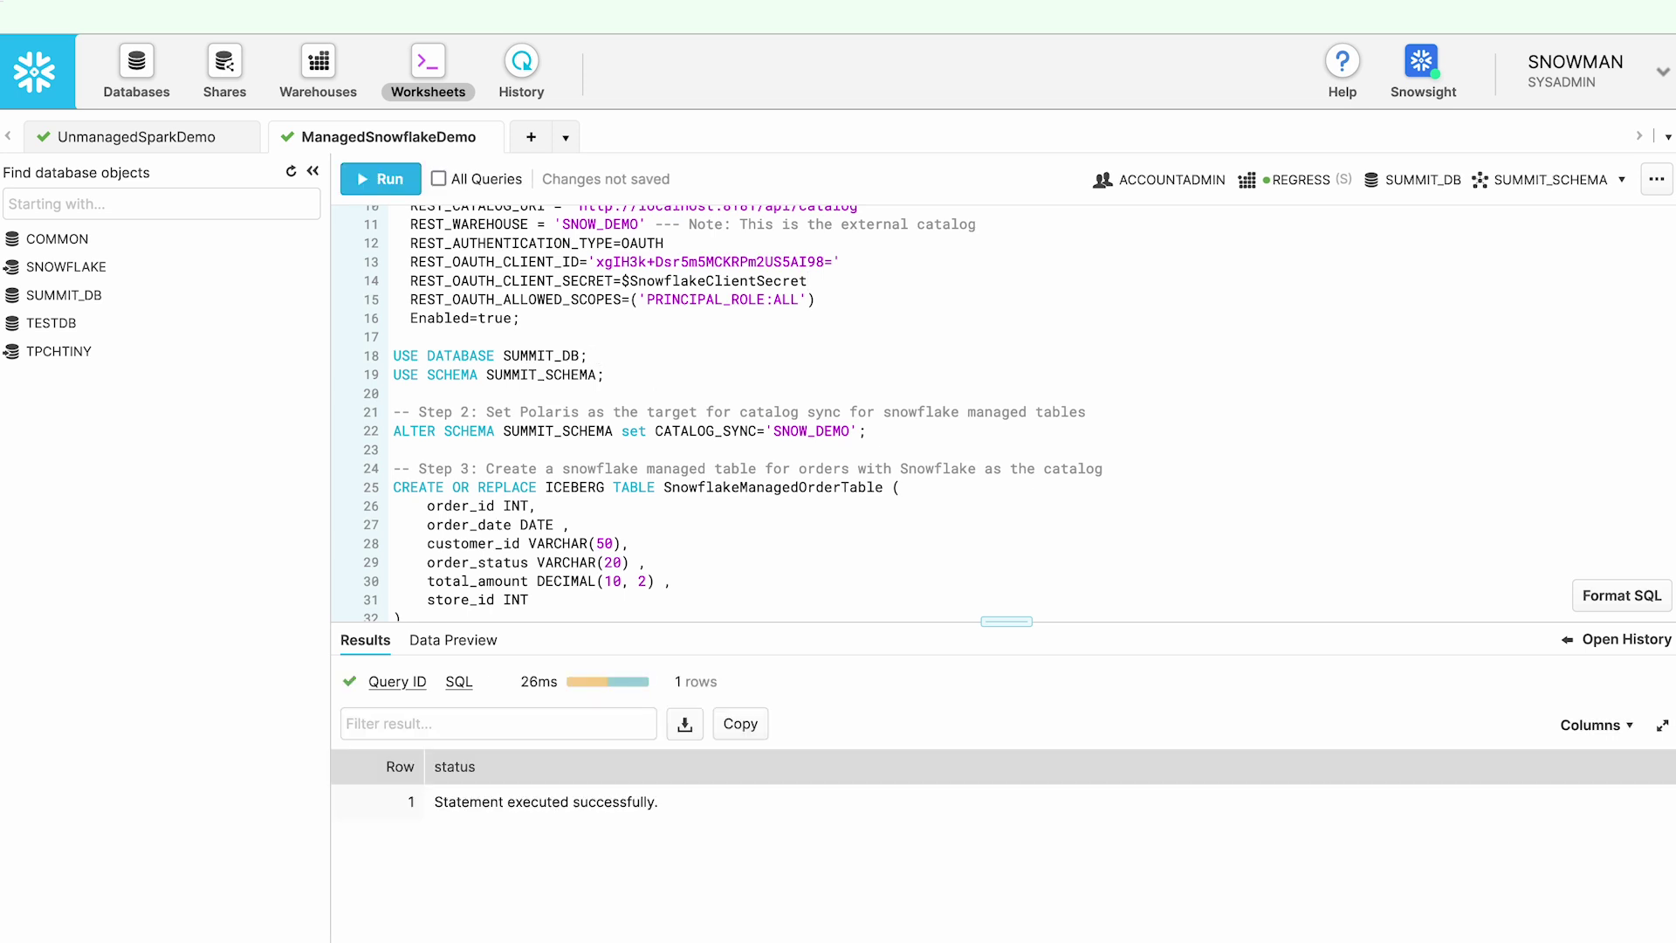
Set SUMMIT_SCHEMA's CATALOG_SYNC to 'SNOW_DEMO' with the ALTER SCHEMA statement
key(ctrl+Return)
double_click(827, 433)
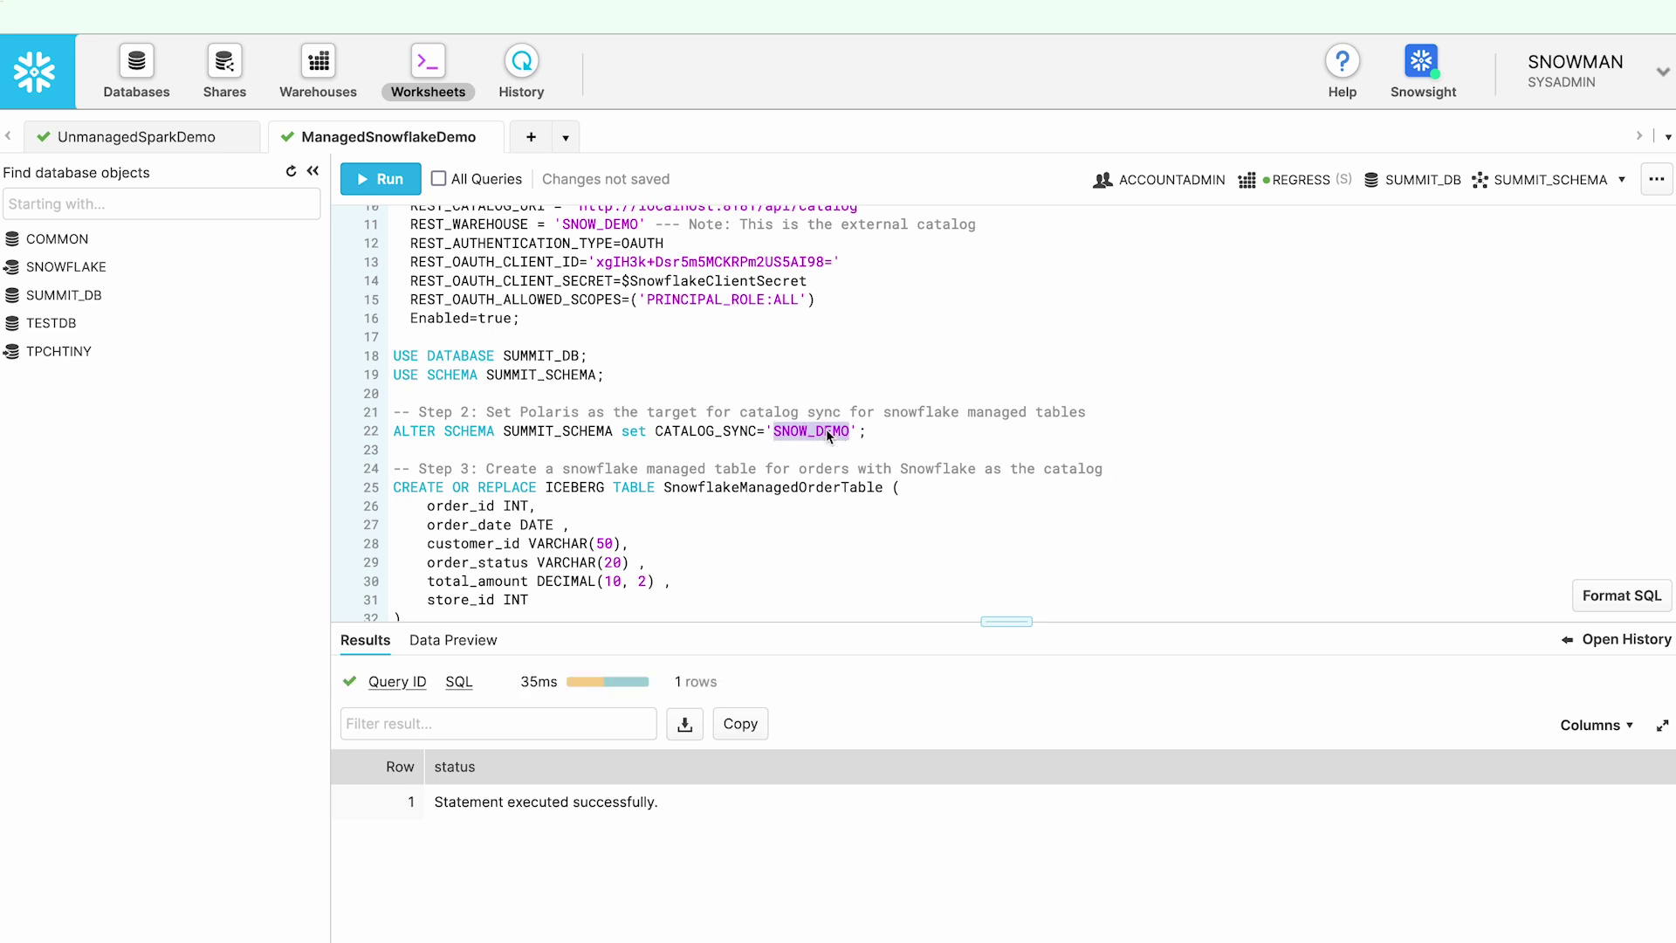
drag(867, 431, 334, 431)
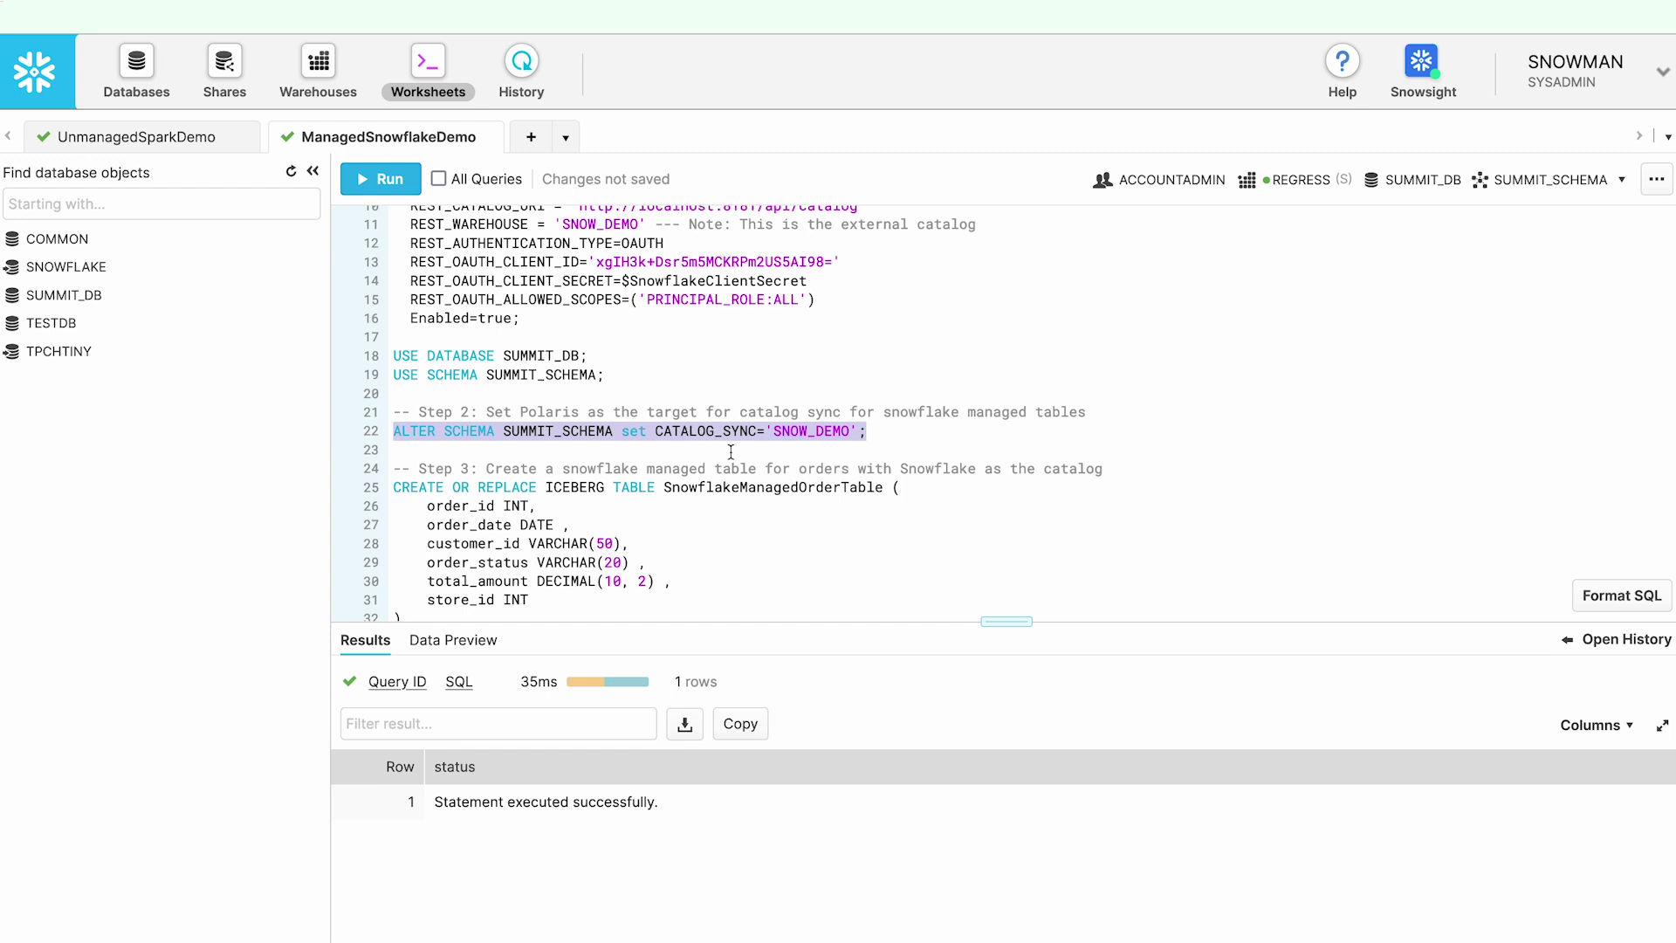
click(713, 543)
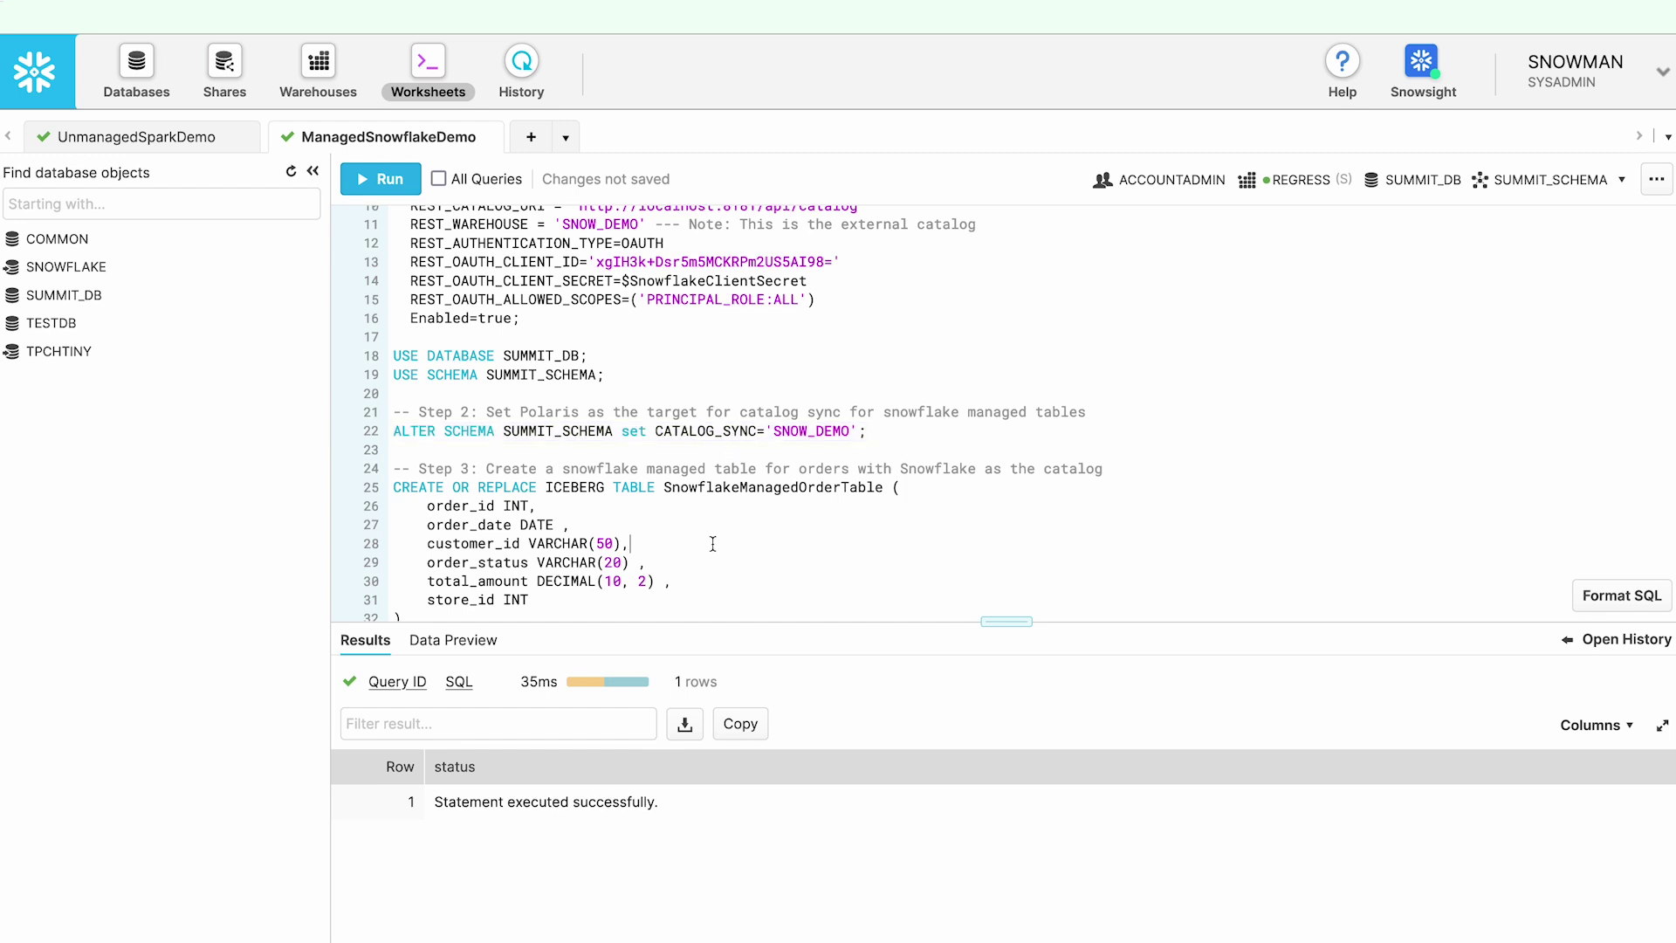
scroll(713, 543, down, 3)
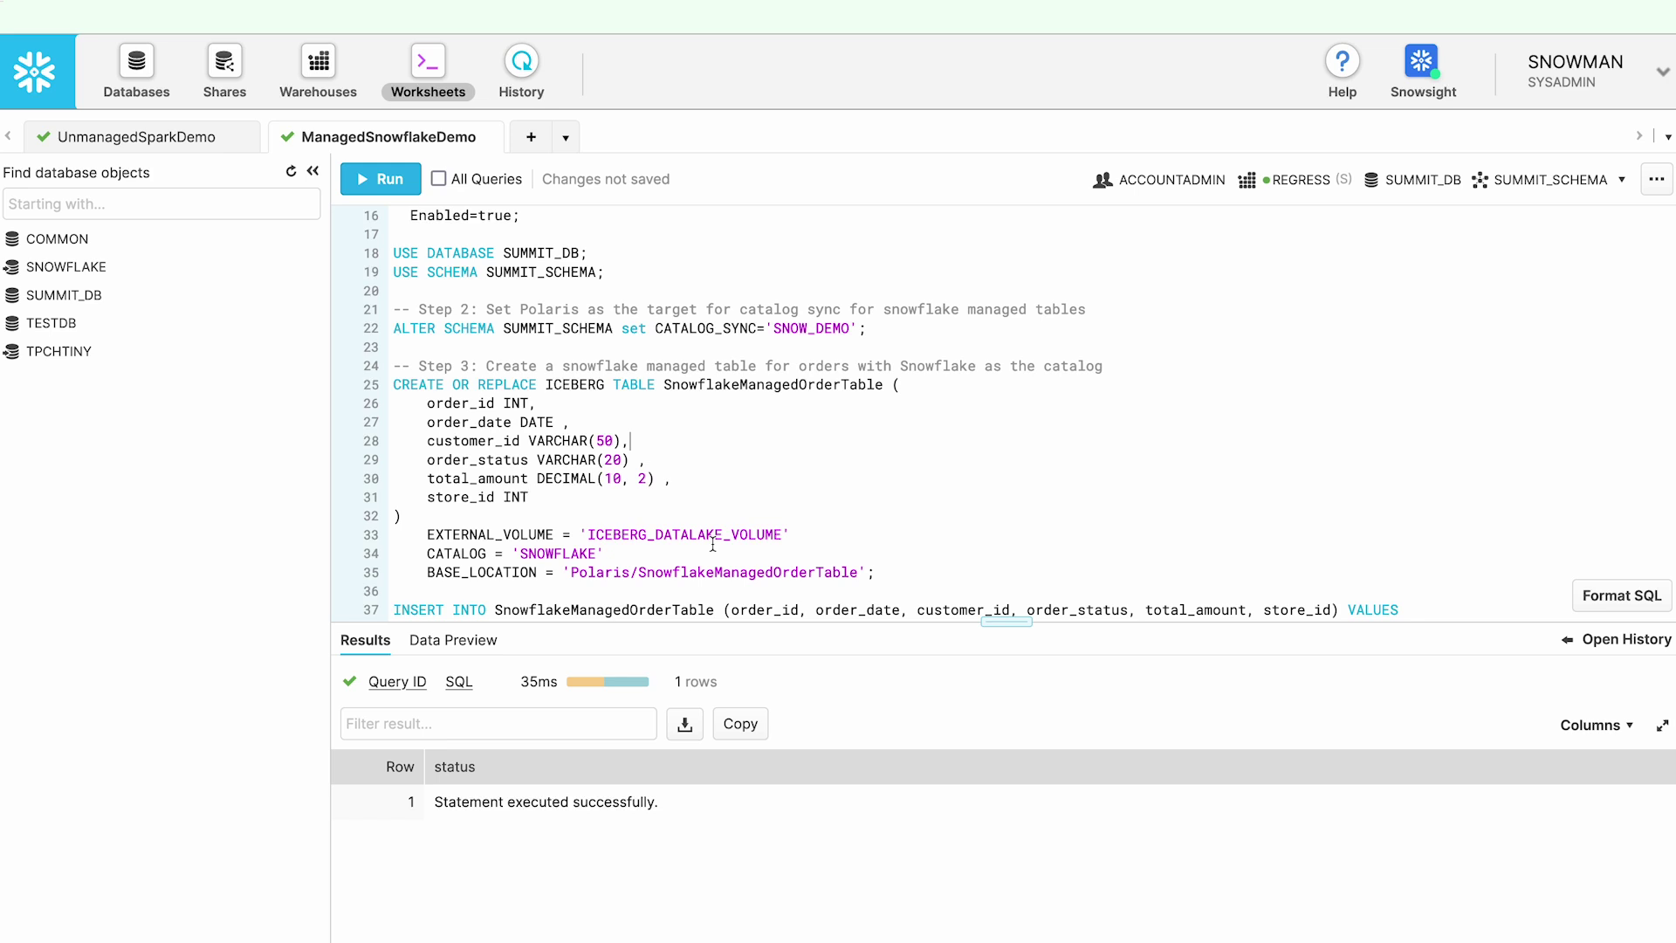
Create the SnowflakeManagedOrderTable Iceberg table and insert ten orders in two batches of five
key(ctrl+Return)
scroll(711, 543, down, 2)
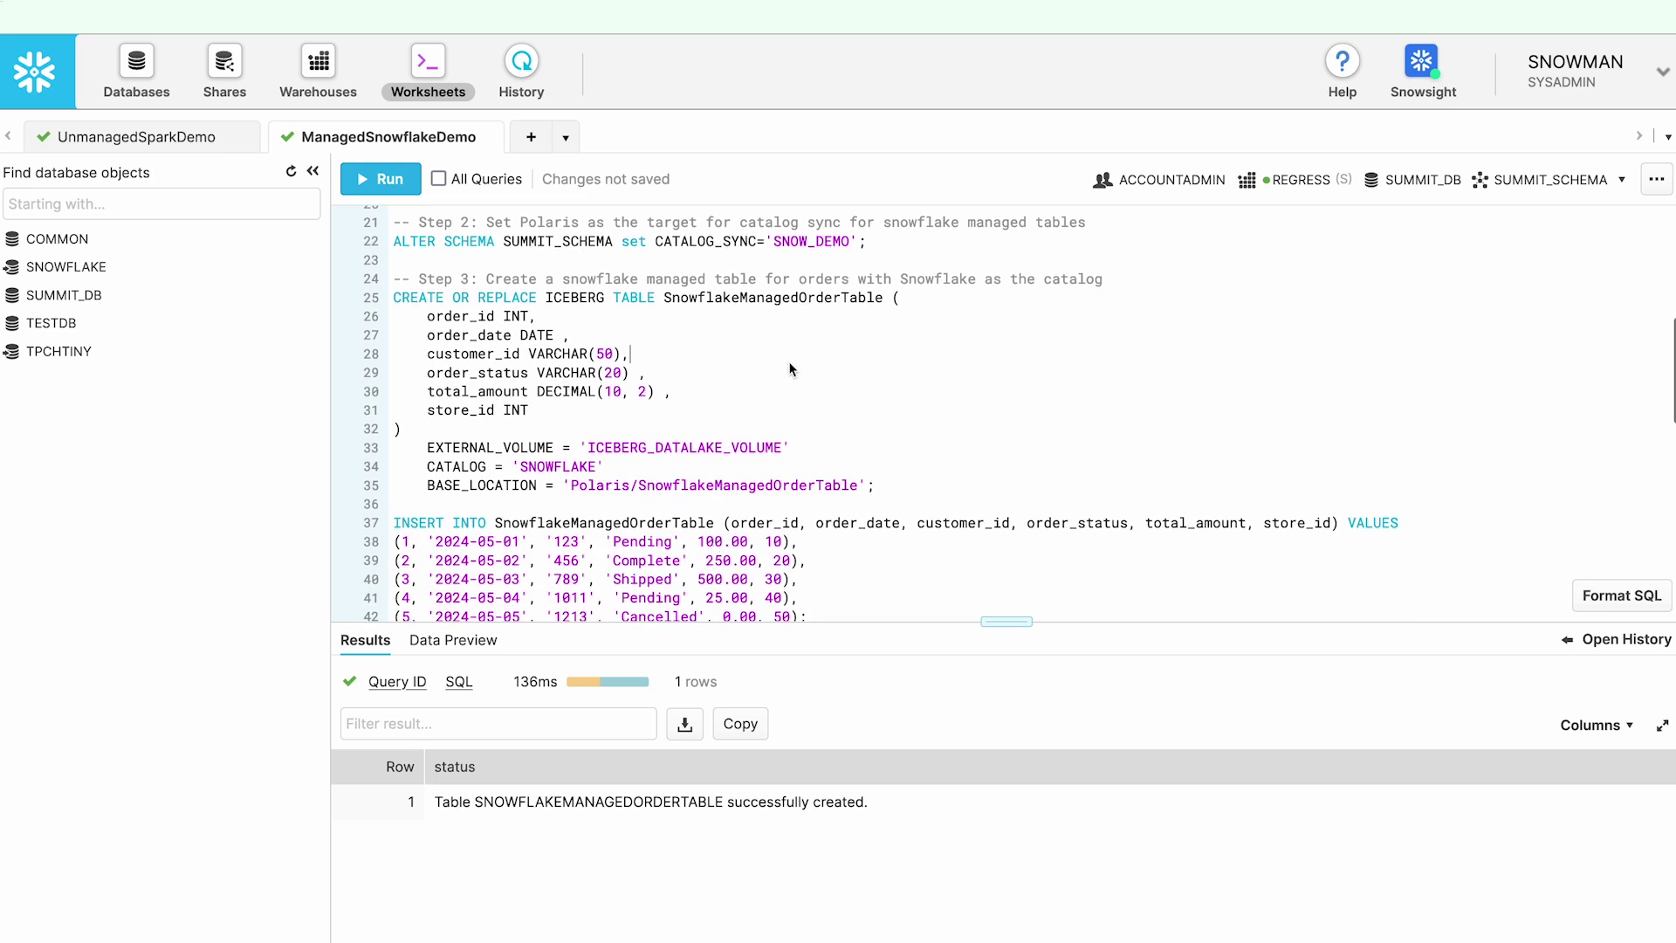
scroll(884, 489, down, 3)
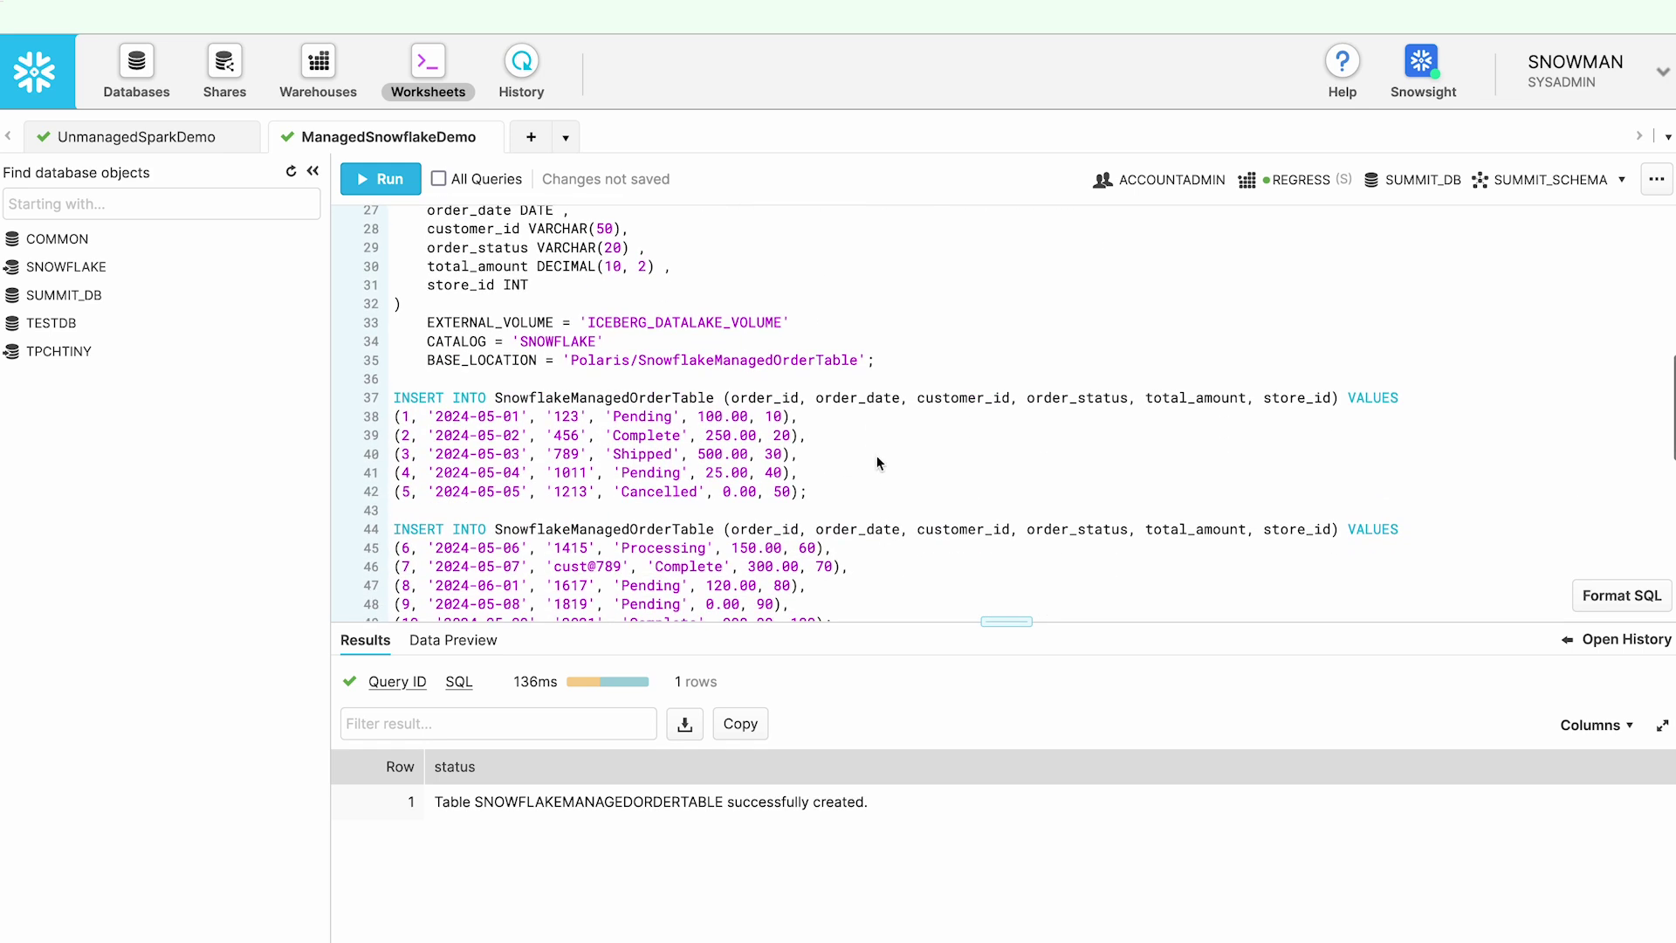
key(ctrl+Return)
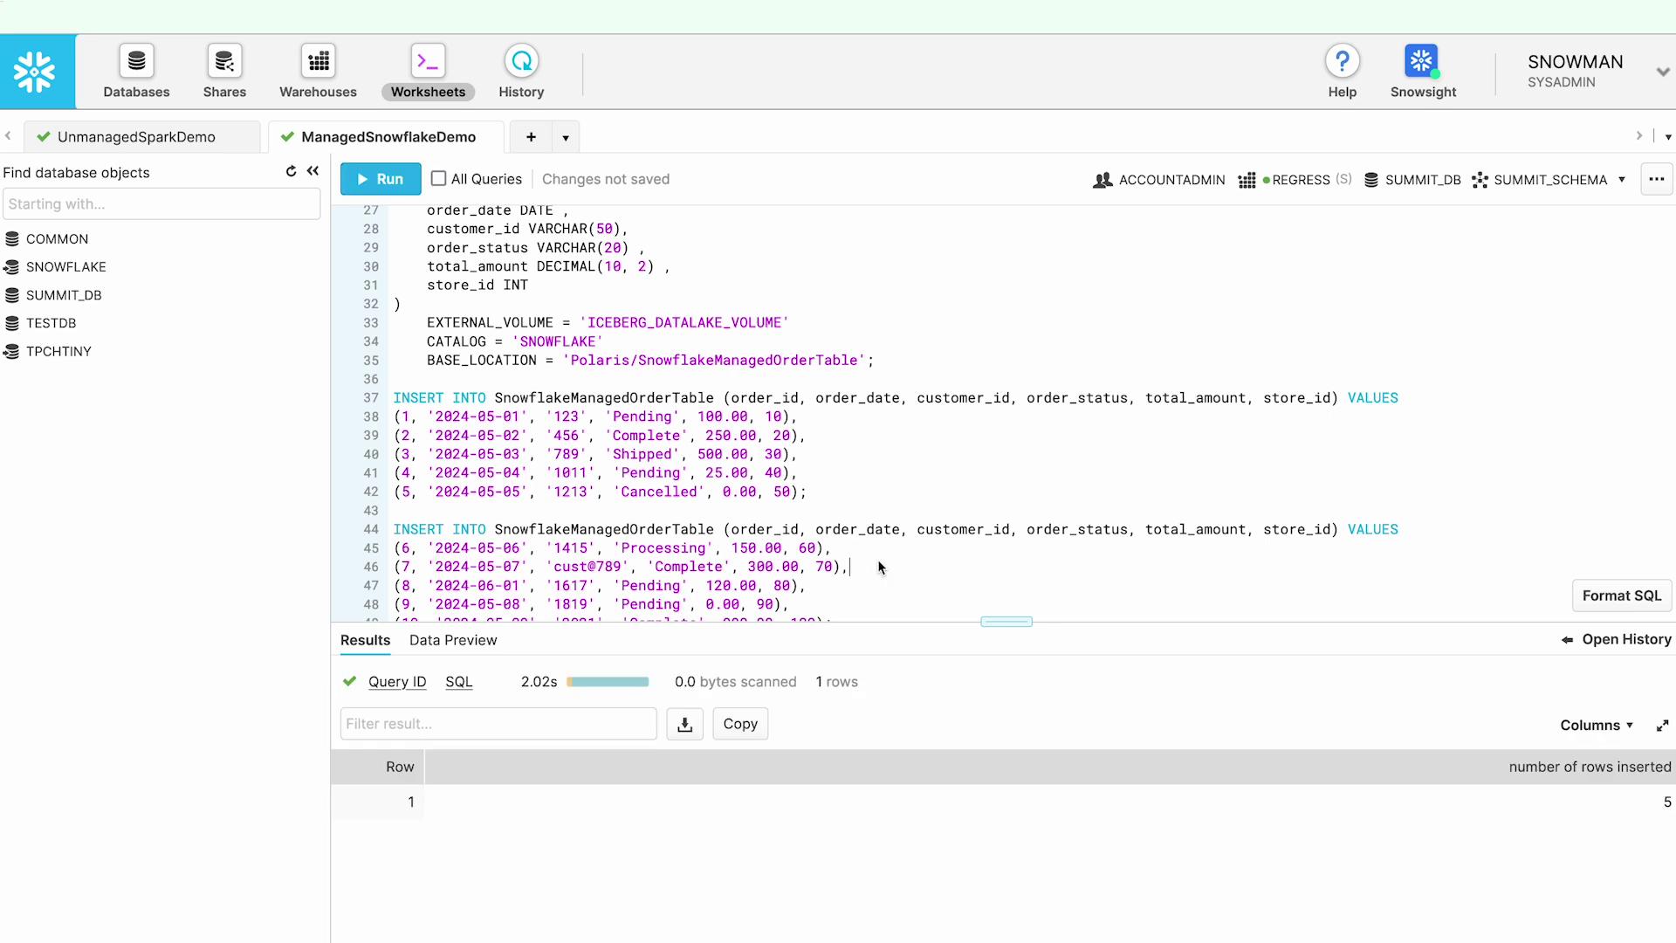
key(ctrl+Return)
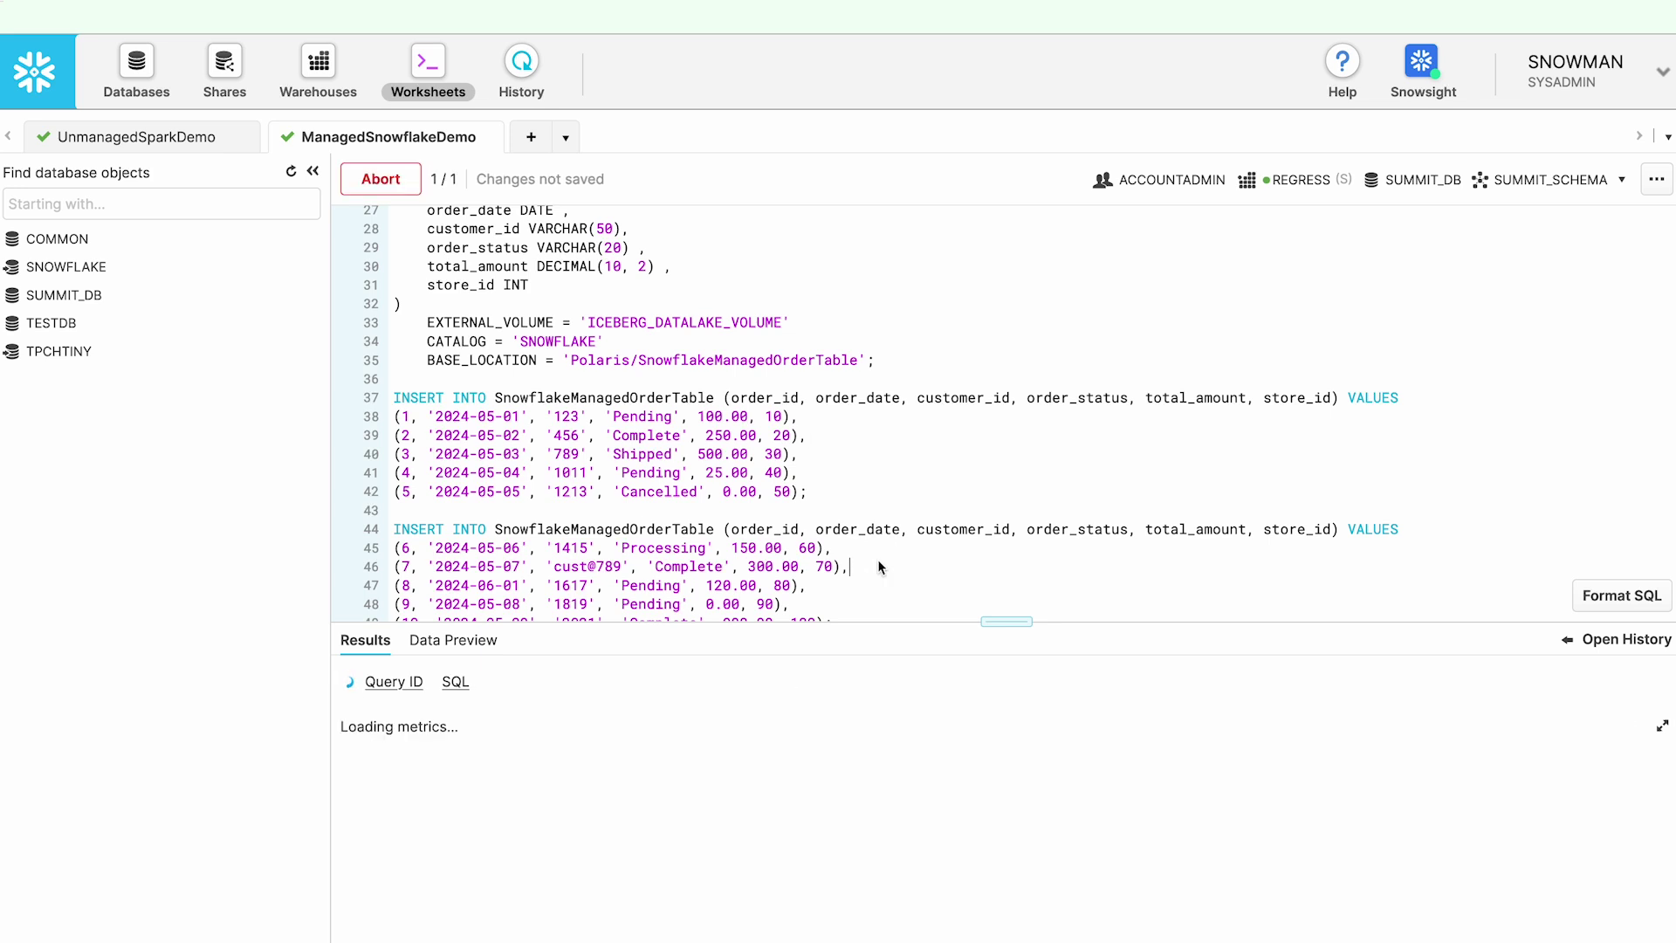
List SnowflakeManagedOrderTable's 10 order rows, then place the caret in the Step 5 join query
scroll(879, 567, down, 2)
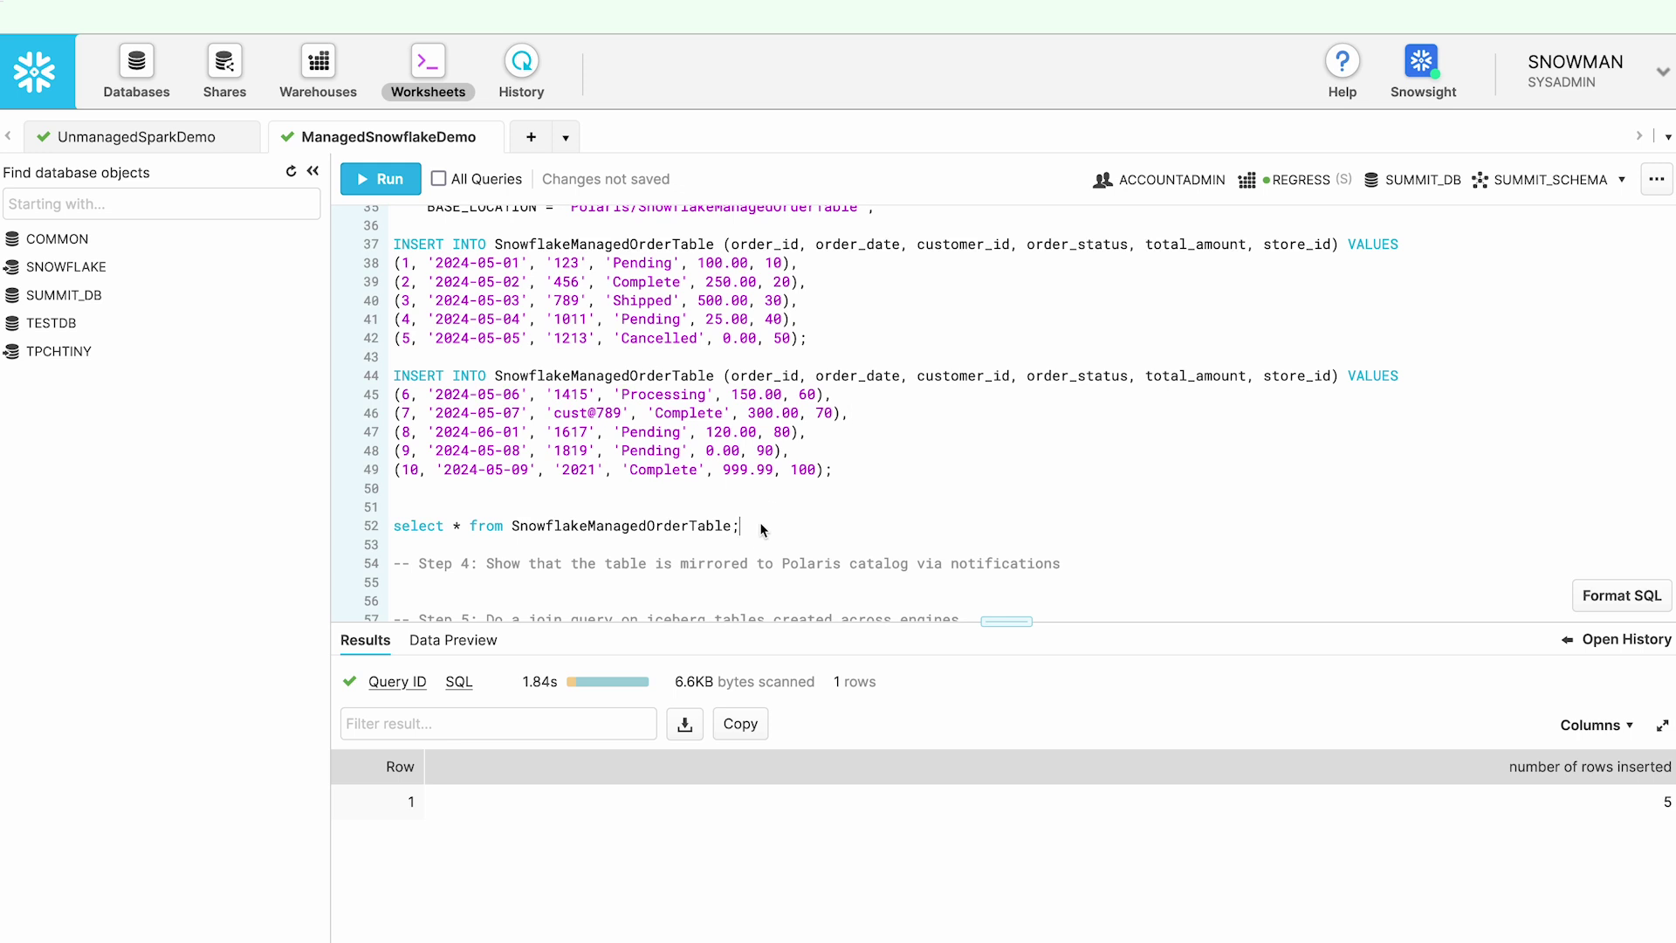
key(ctrl+Return)
scroll(760, 522, down, 2)
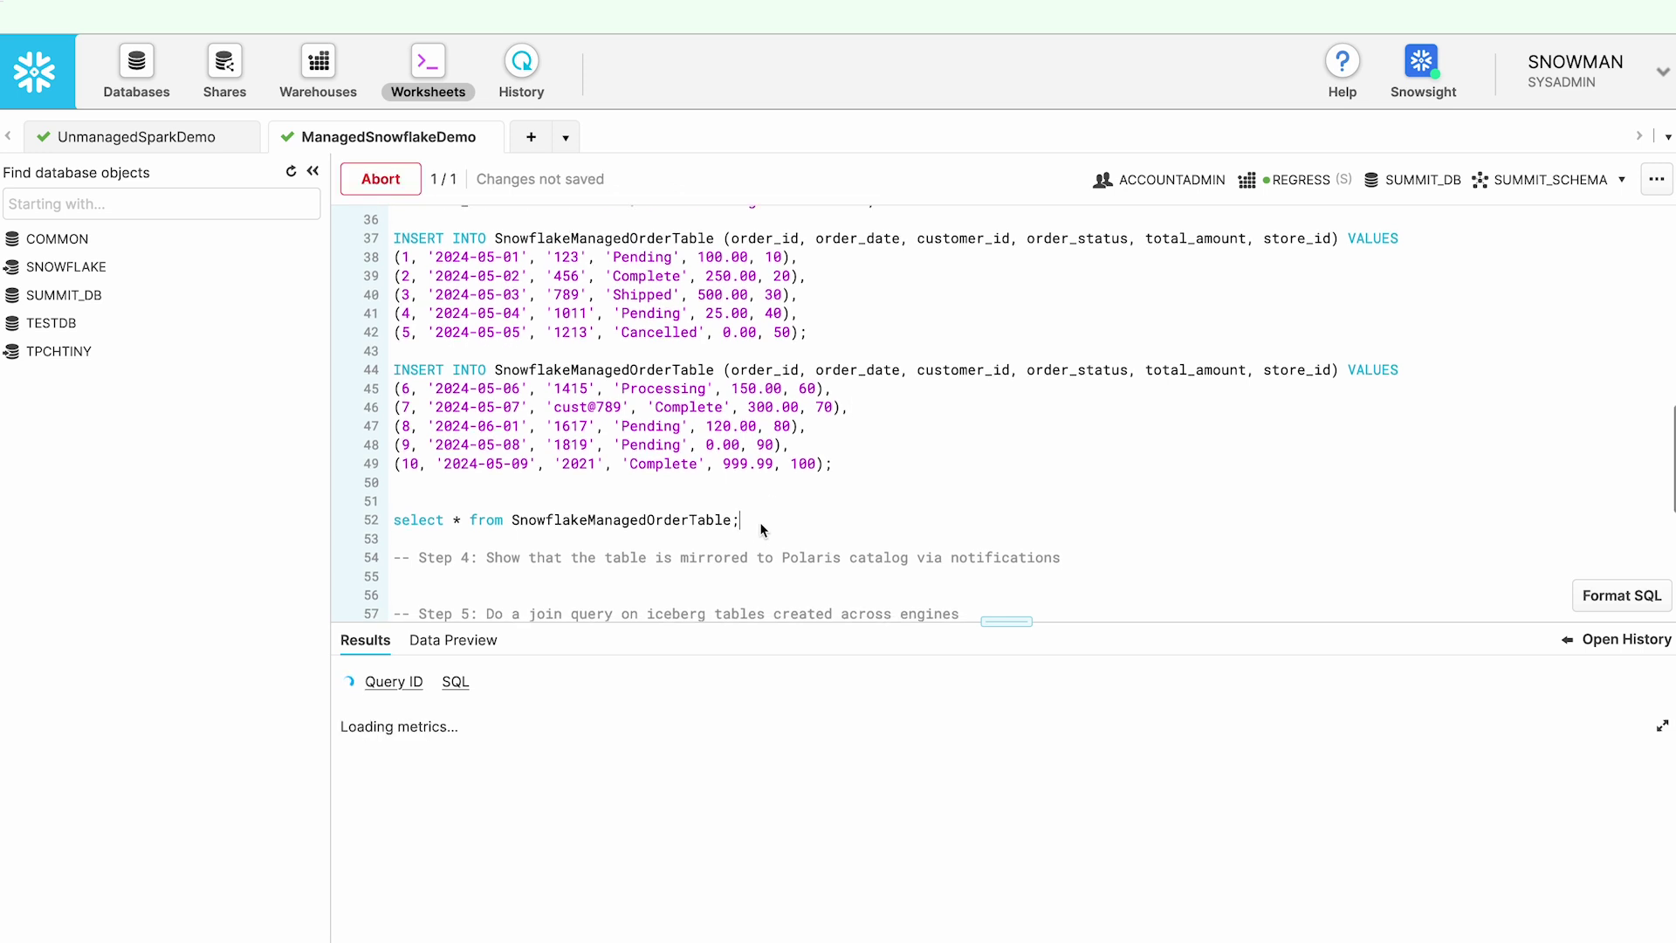
scroll(761, 529, down, 2)
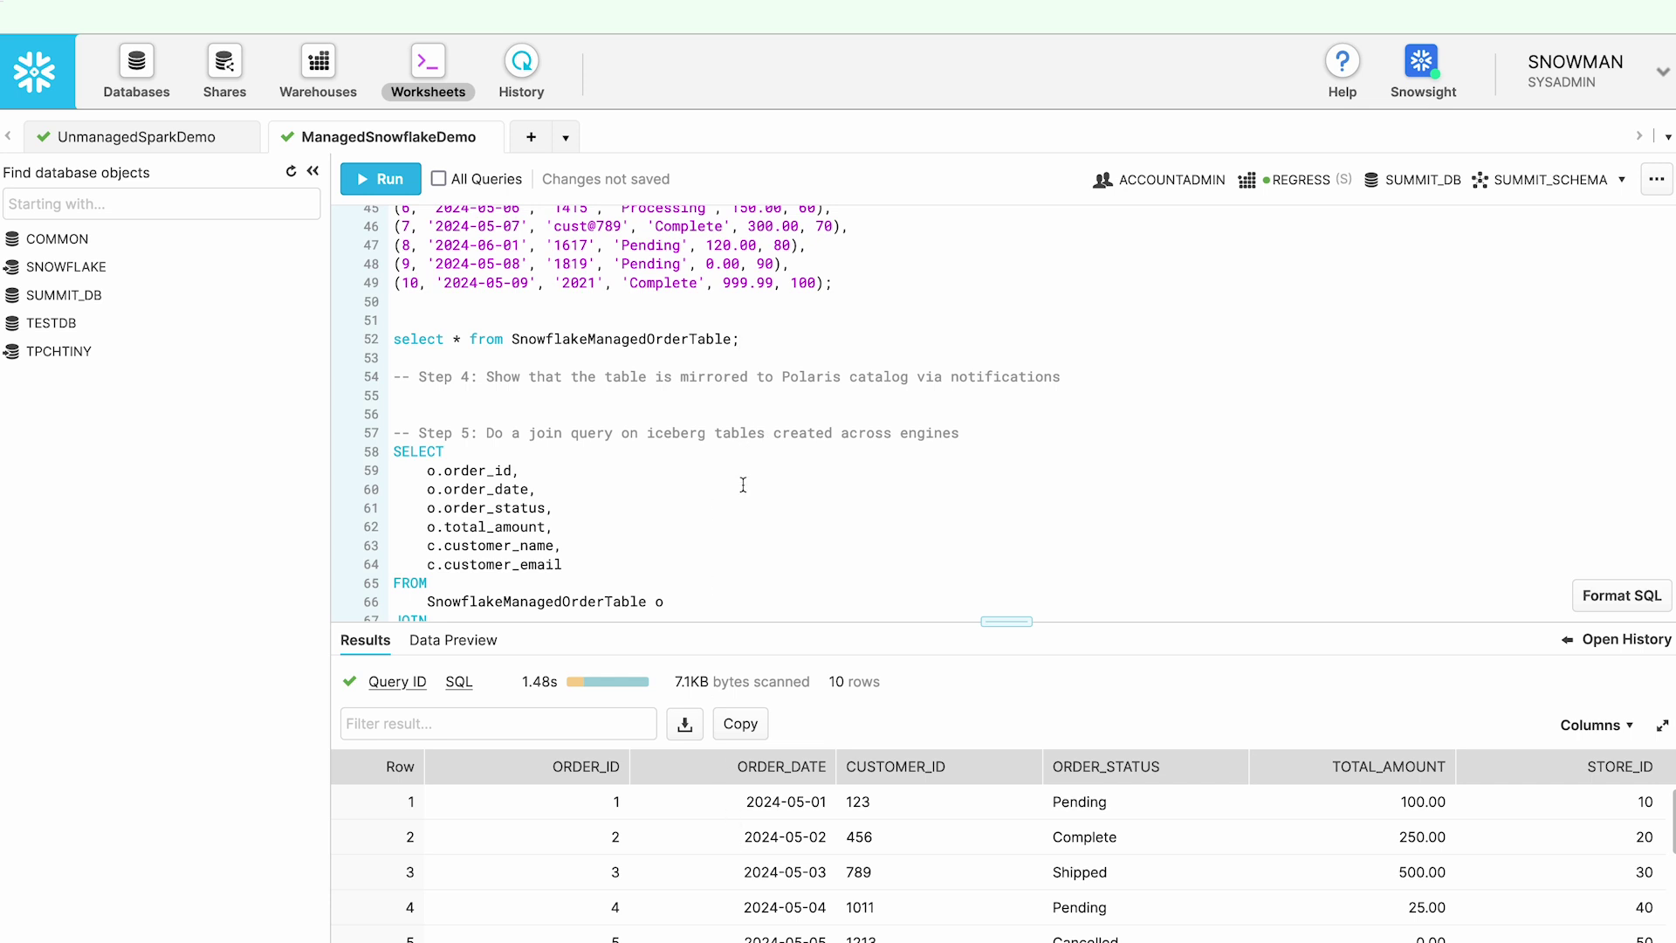
scroll(742, 485, down, 2)
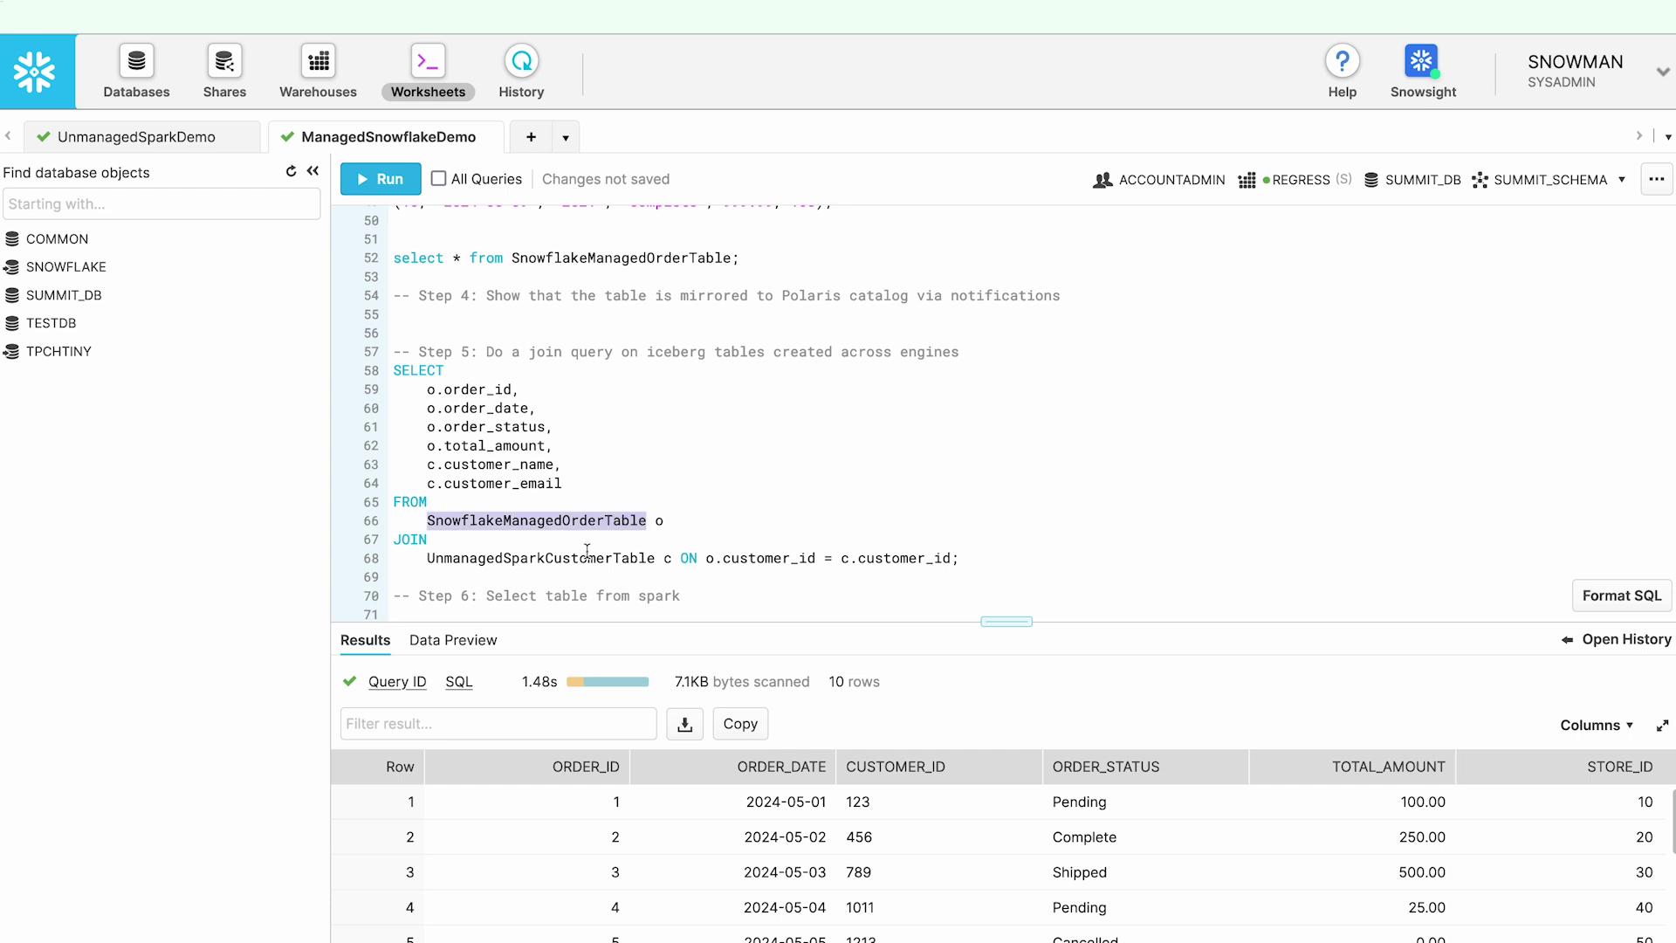
click(753, 492)
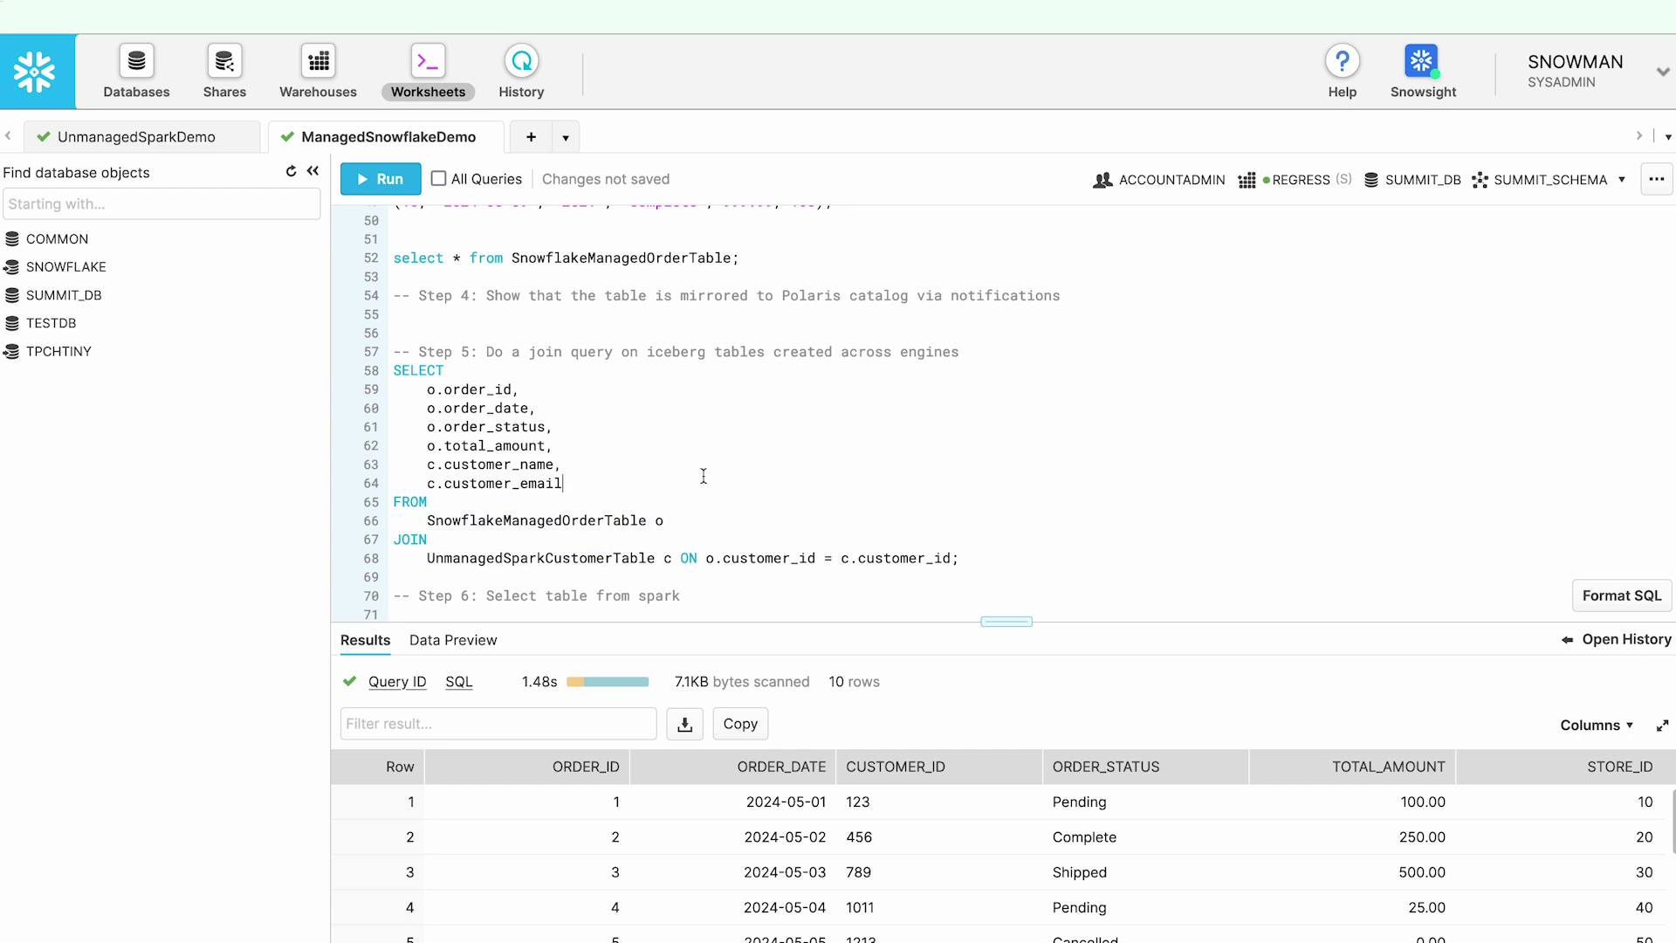
scroll(703, 475, down, 1)
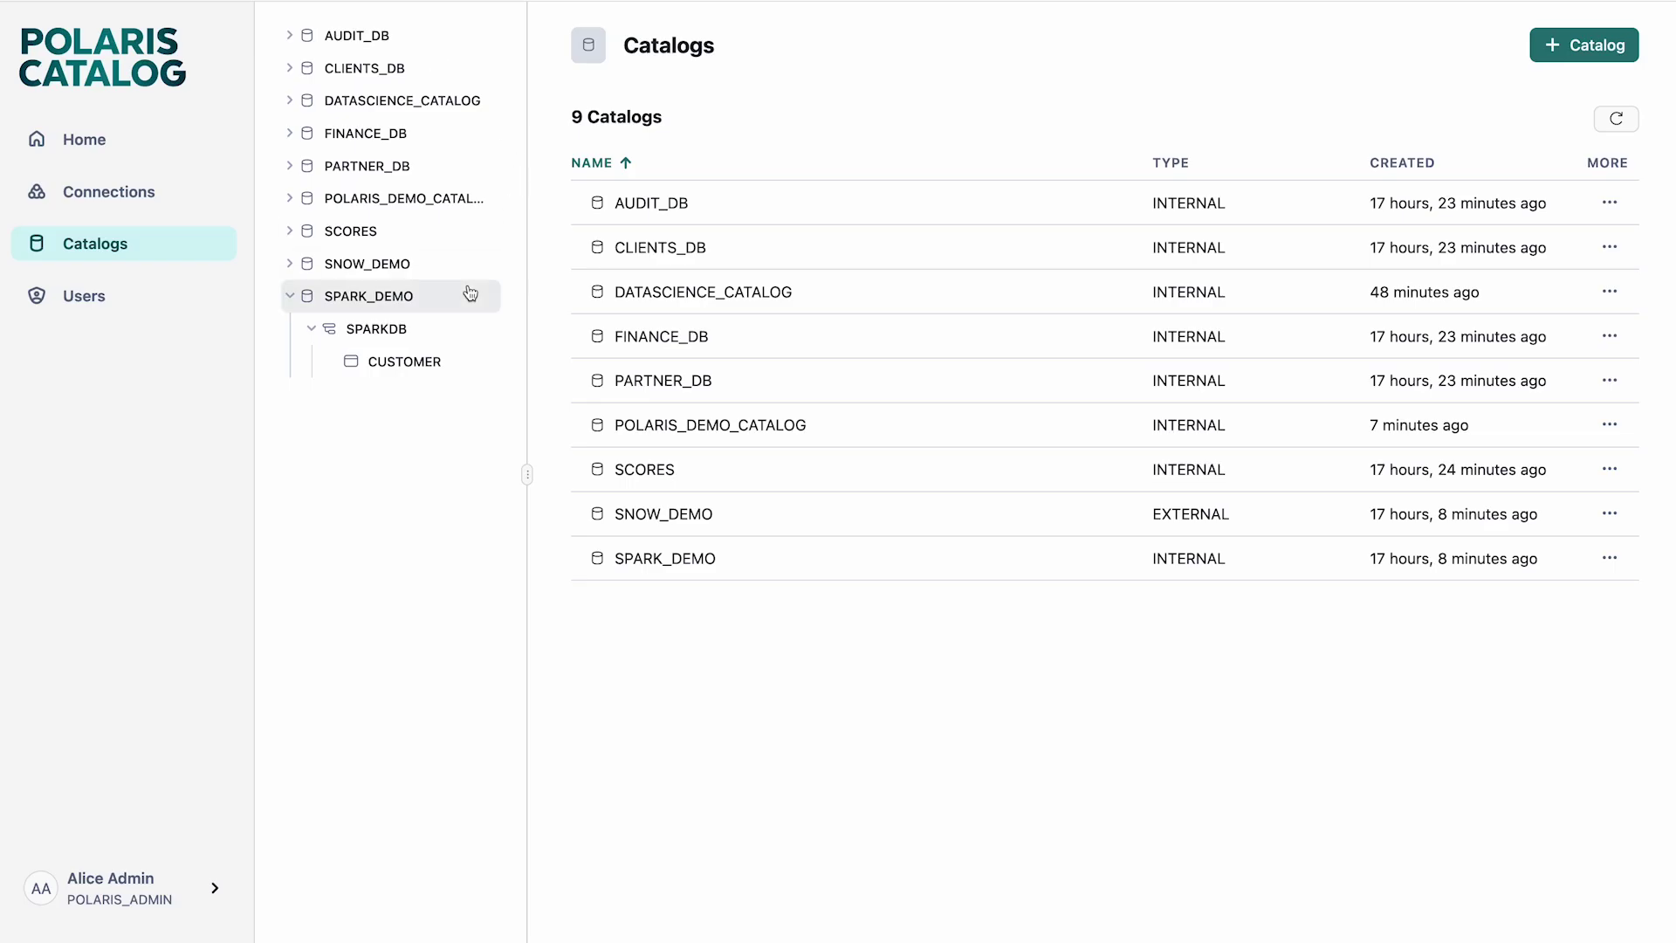
Expand SNOW_DEMO > SUMMIT_DB > SUMMIT_SCHEMA to reveal SNOWFLAKEMANAGEDORDERTABLE
click(288, 266)
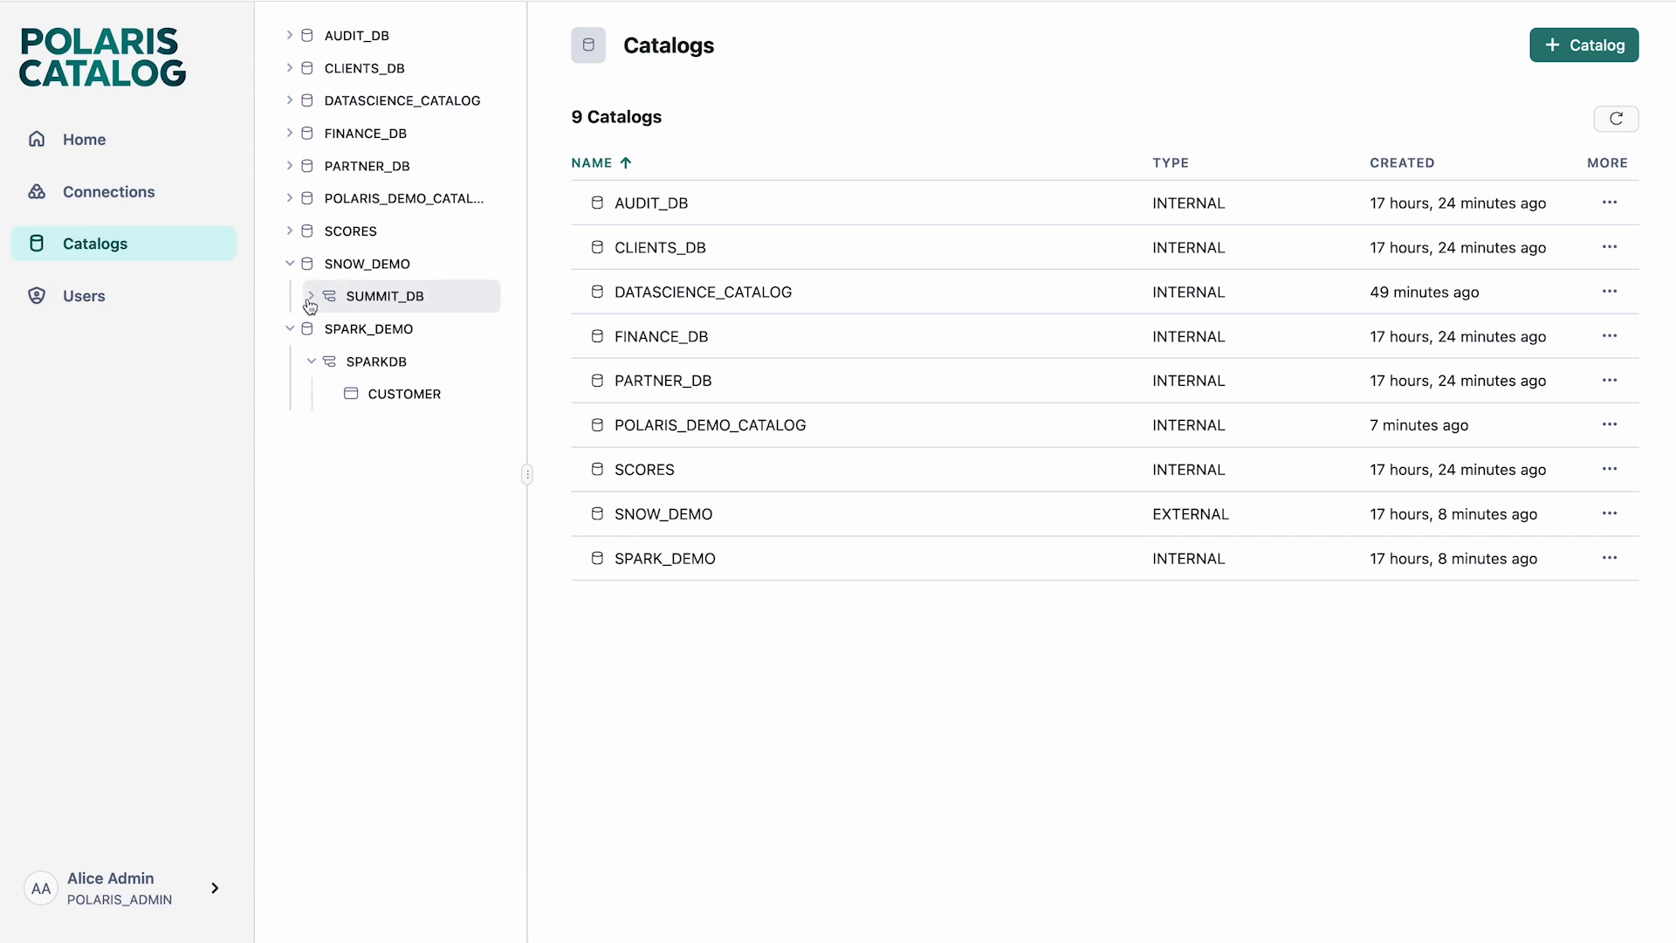
click(312, 298)
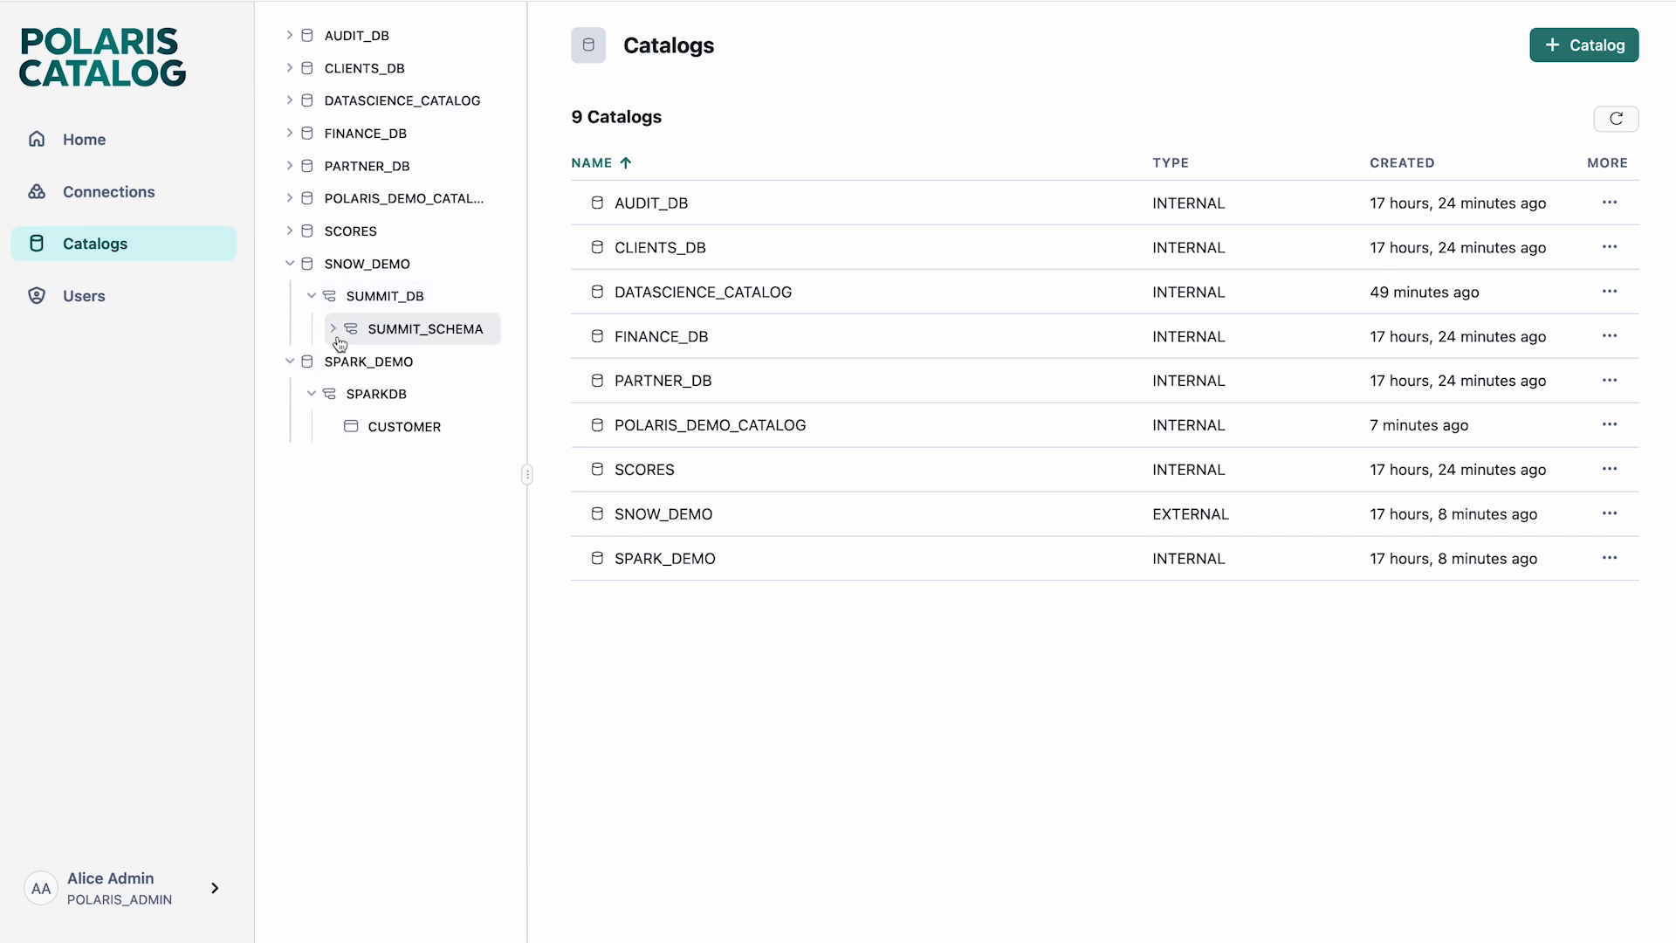
click(336, 332)
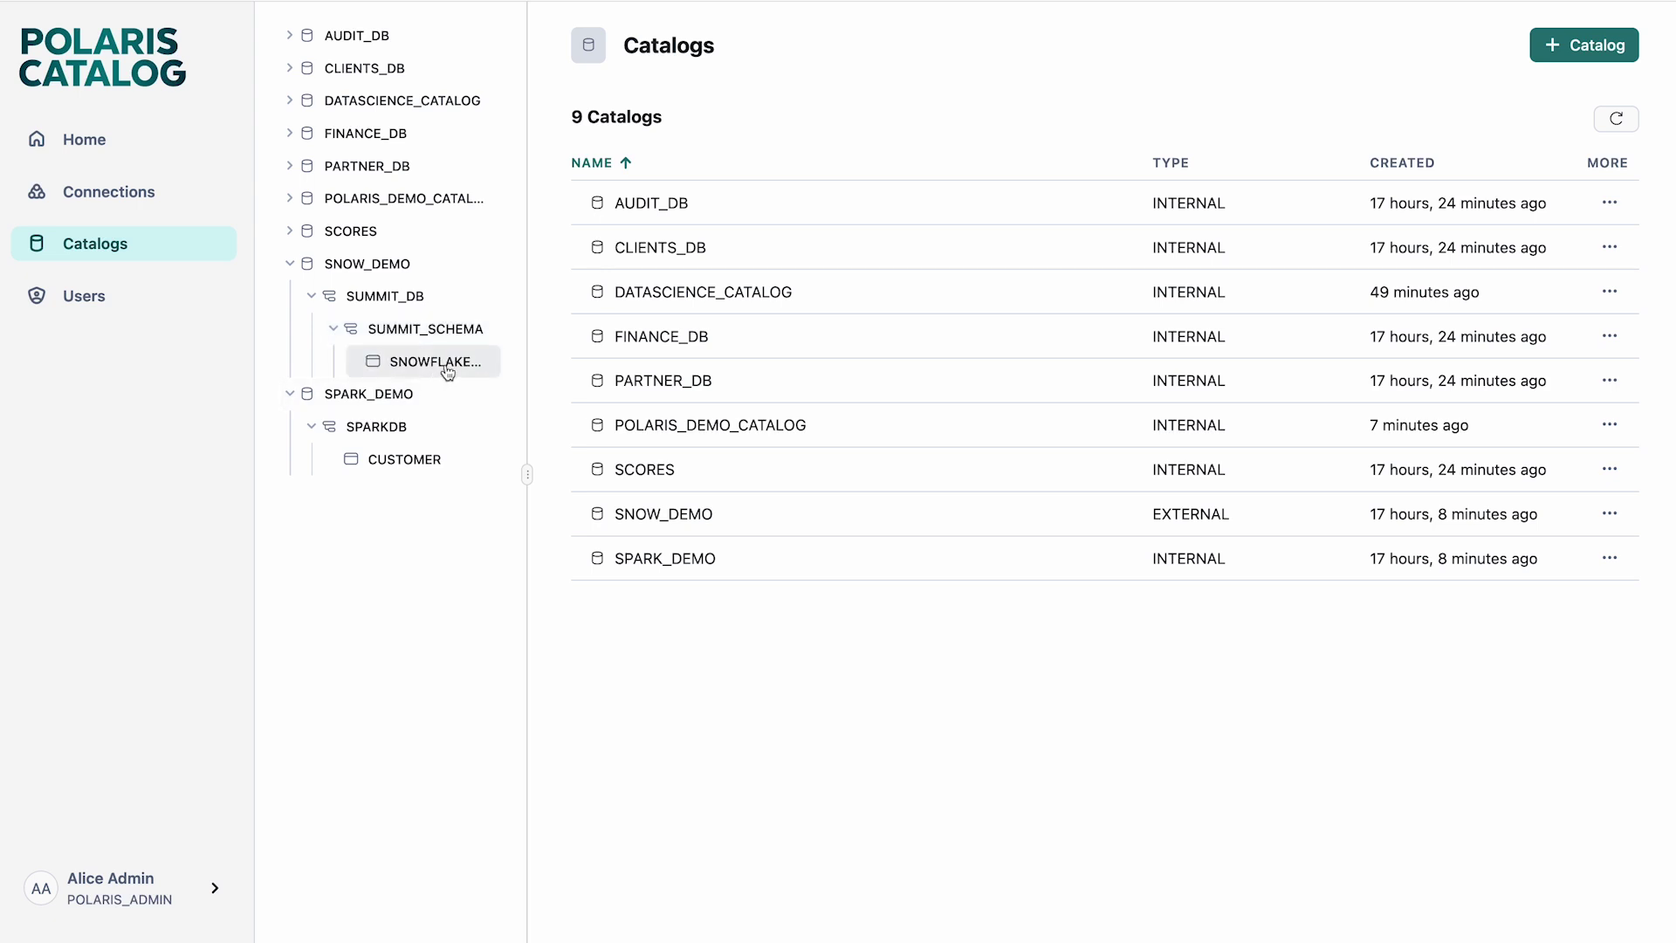